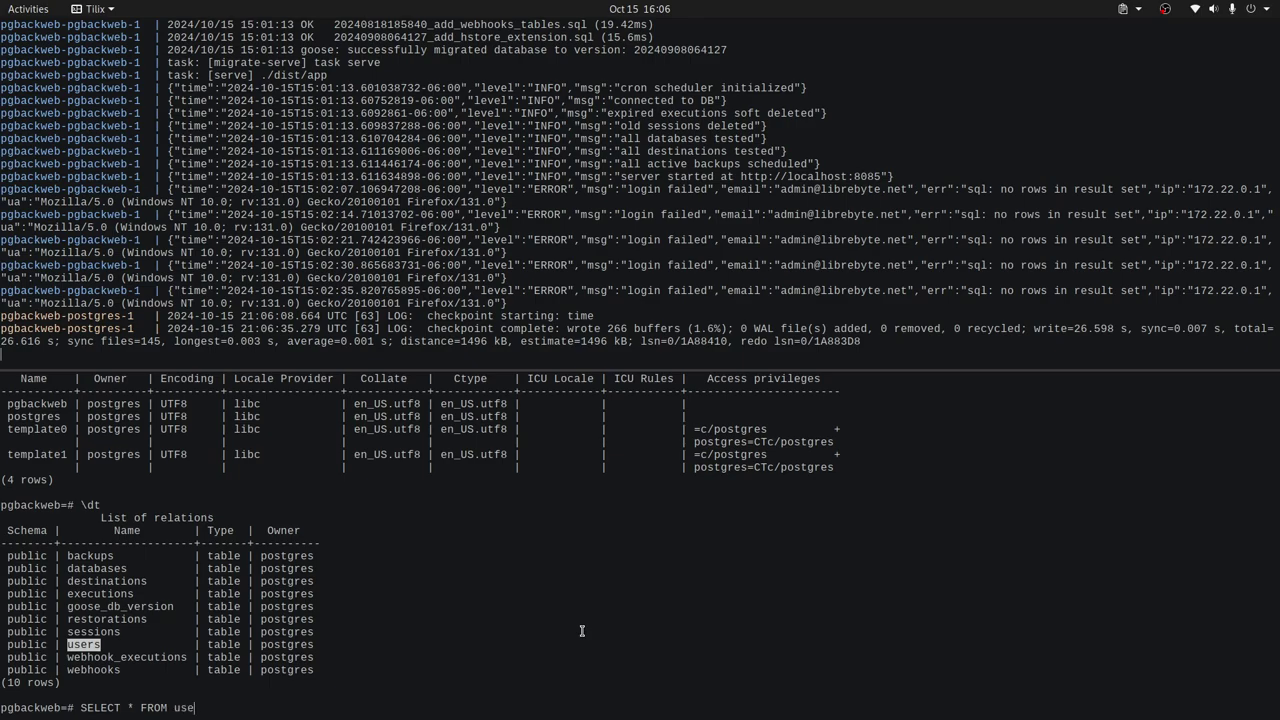
# - Query the users table, select the admin's email from the single result row, and exit psql
pyautogui.write(';')
pyautogui.press('Return')
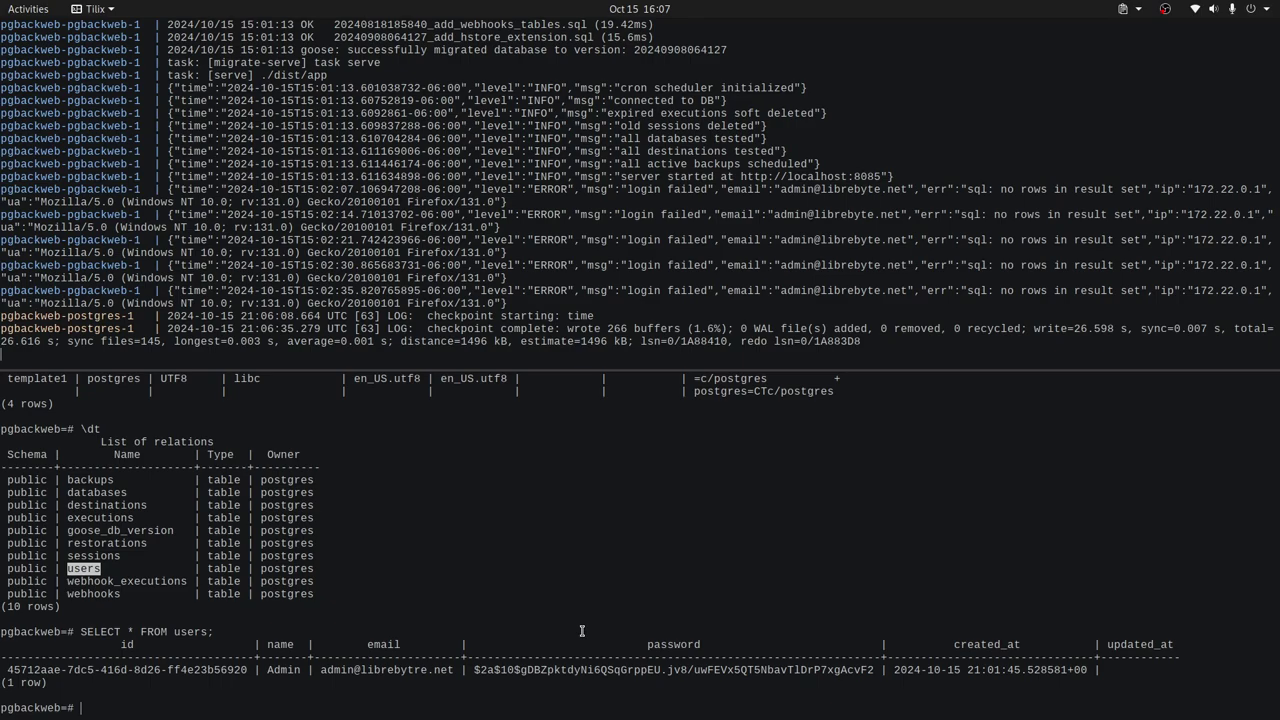
pyautogui.click(450, 676)
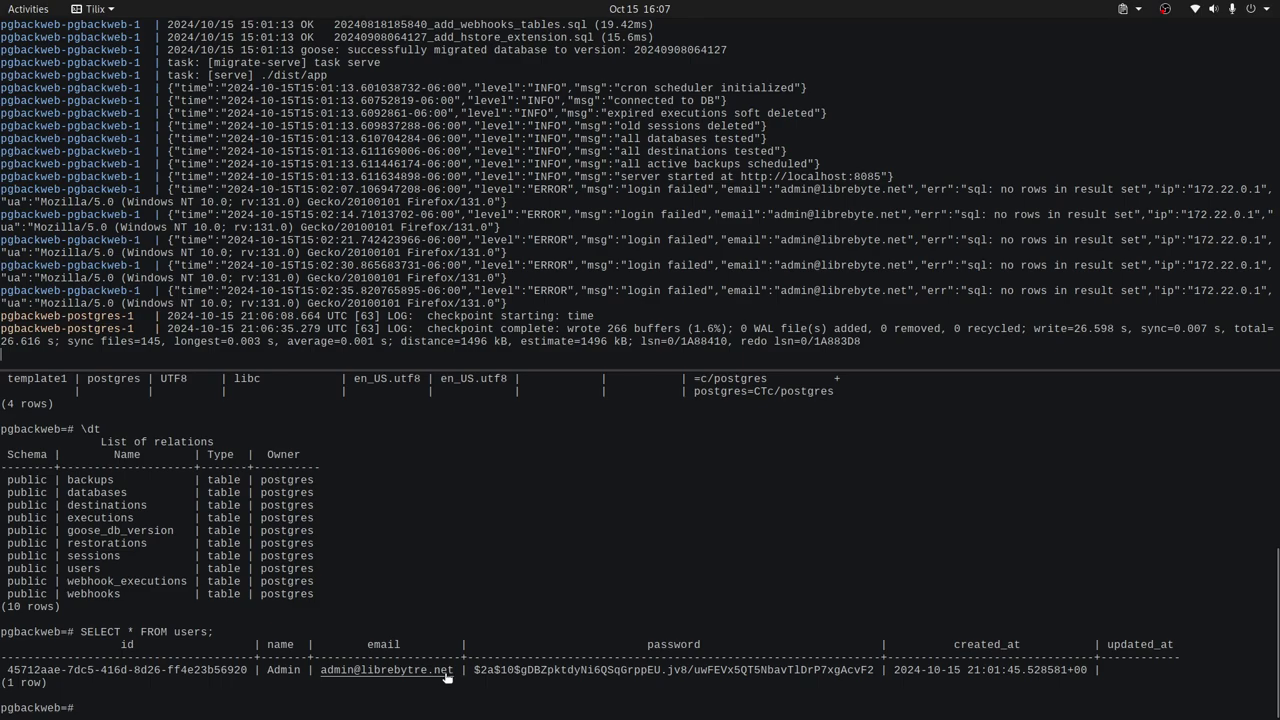
pyautogui.moveTo(454, 676); pyautogui.dragTo(322, 676)
pyautogui.hotkey('ctrl', 'c')
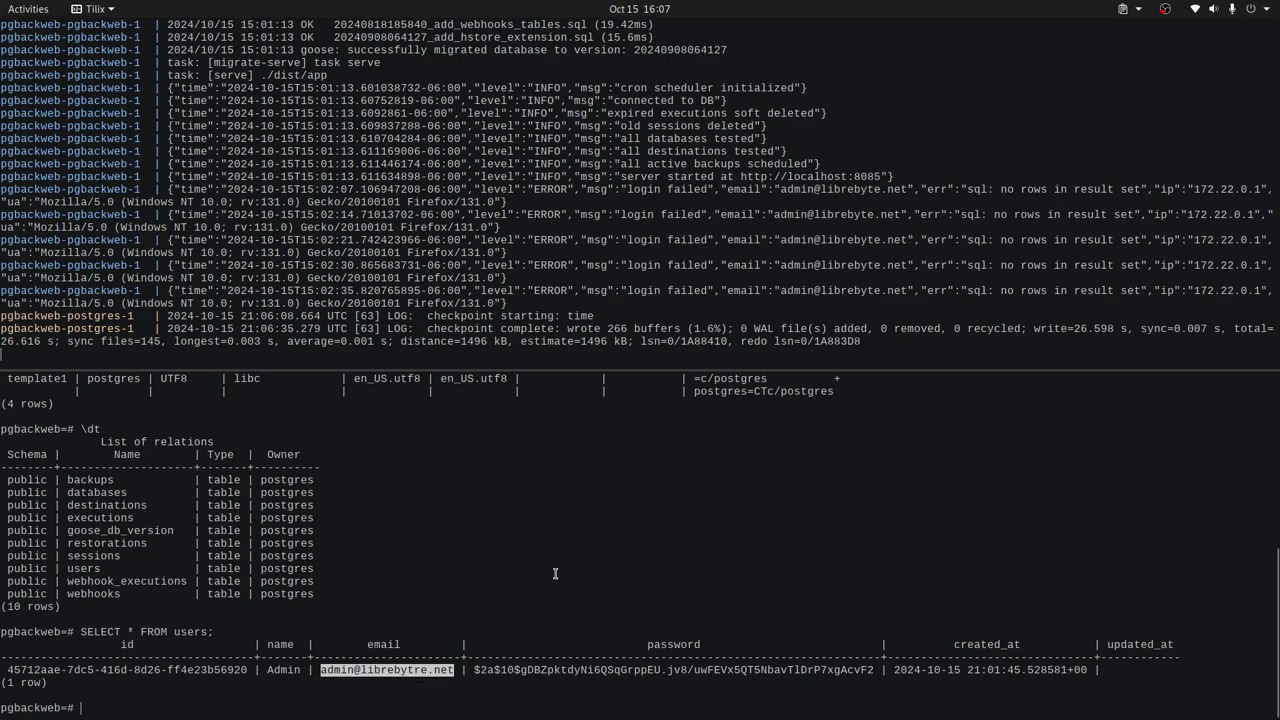
pyautogui.write('exit')
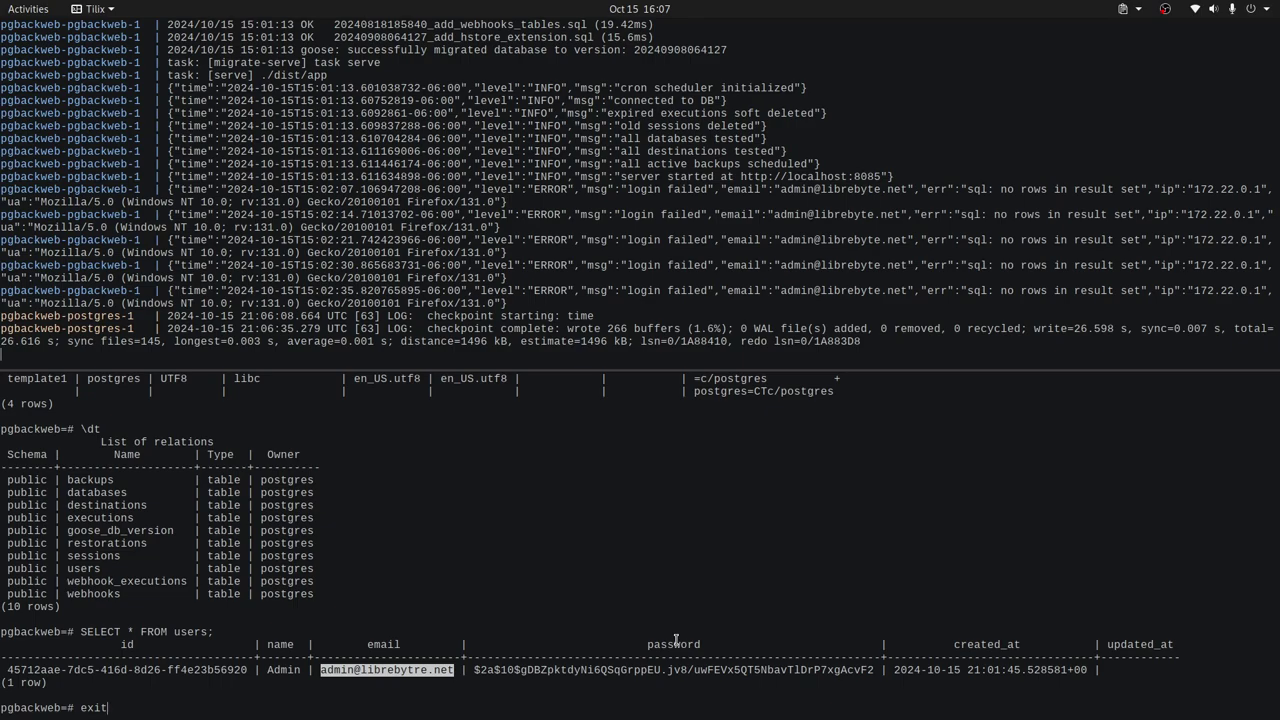
pyautogui.press('Return')
# - Rerun the docker compose change-password command recalled from shell history
pyautogui.press('Up')
pyautogui.press('Up')
pyautogui.press('Up')
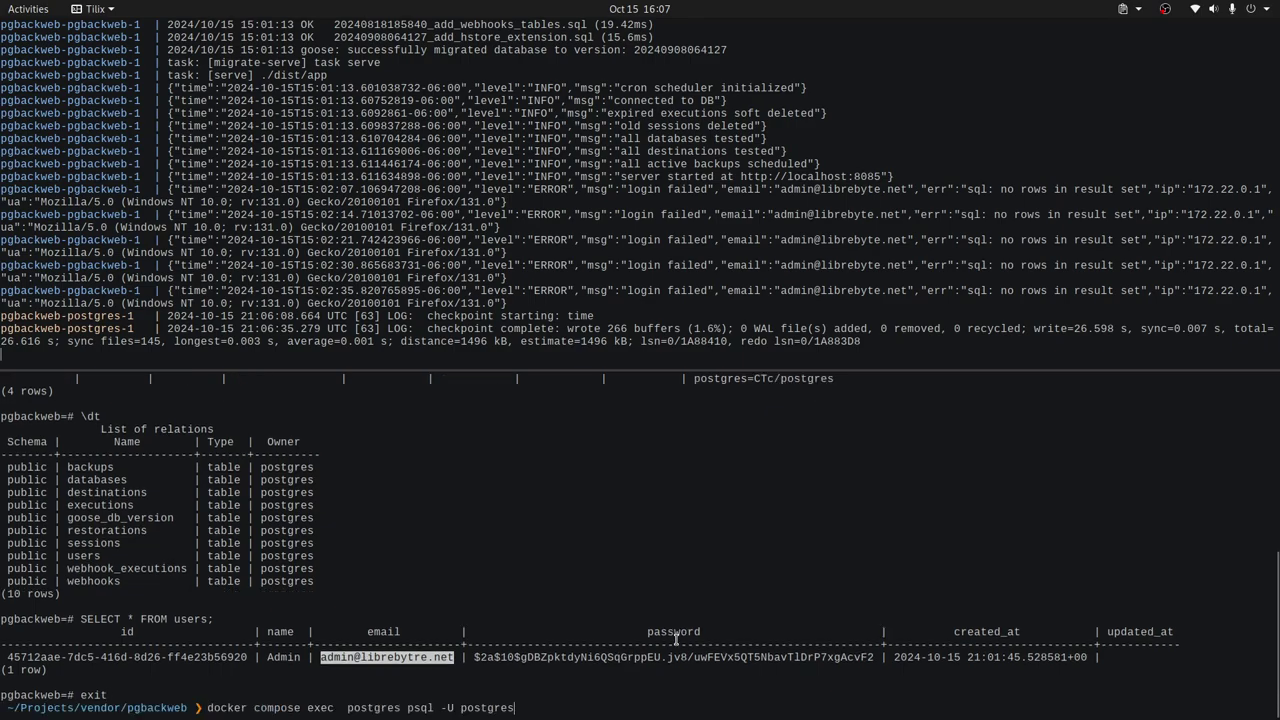
pyautogui.press('Up')
pyautogui.press('Up')
pyautogui.press('Up')
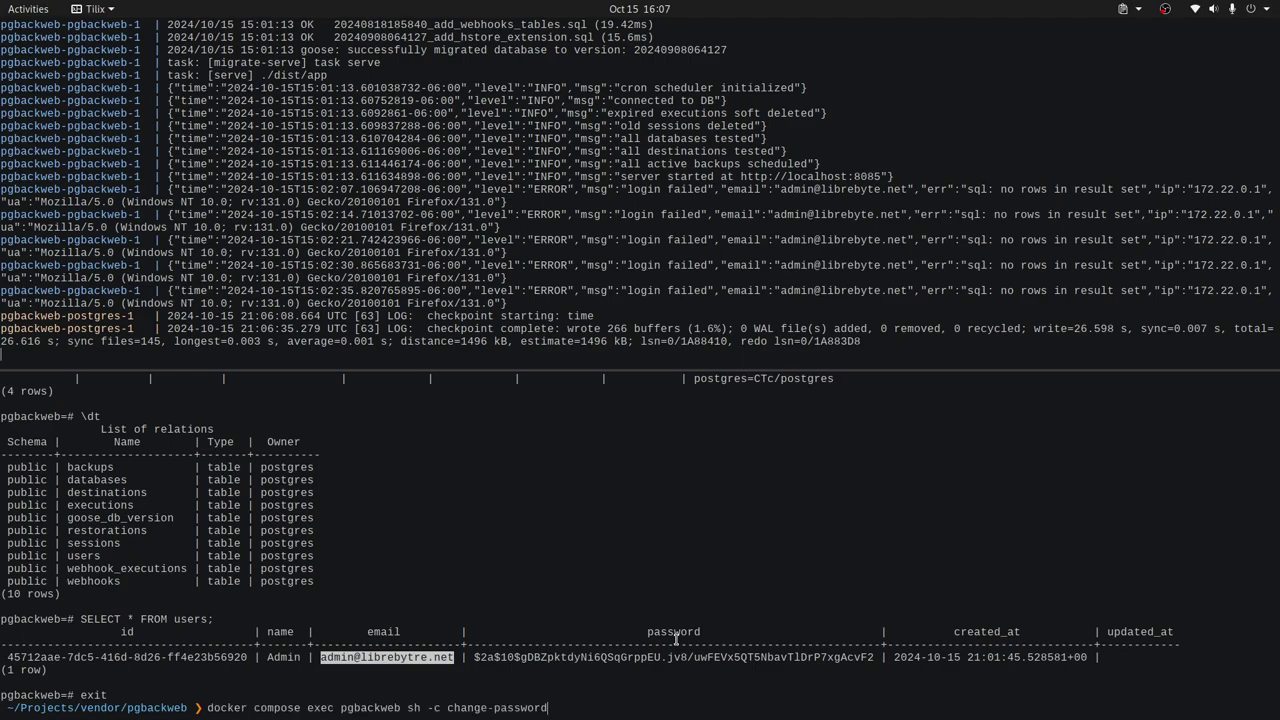
pyautogui.press('Return')
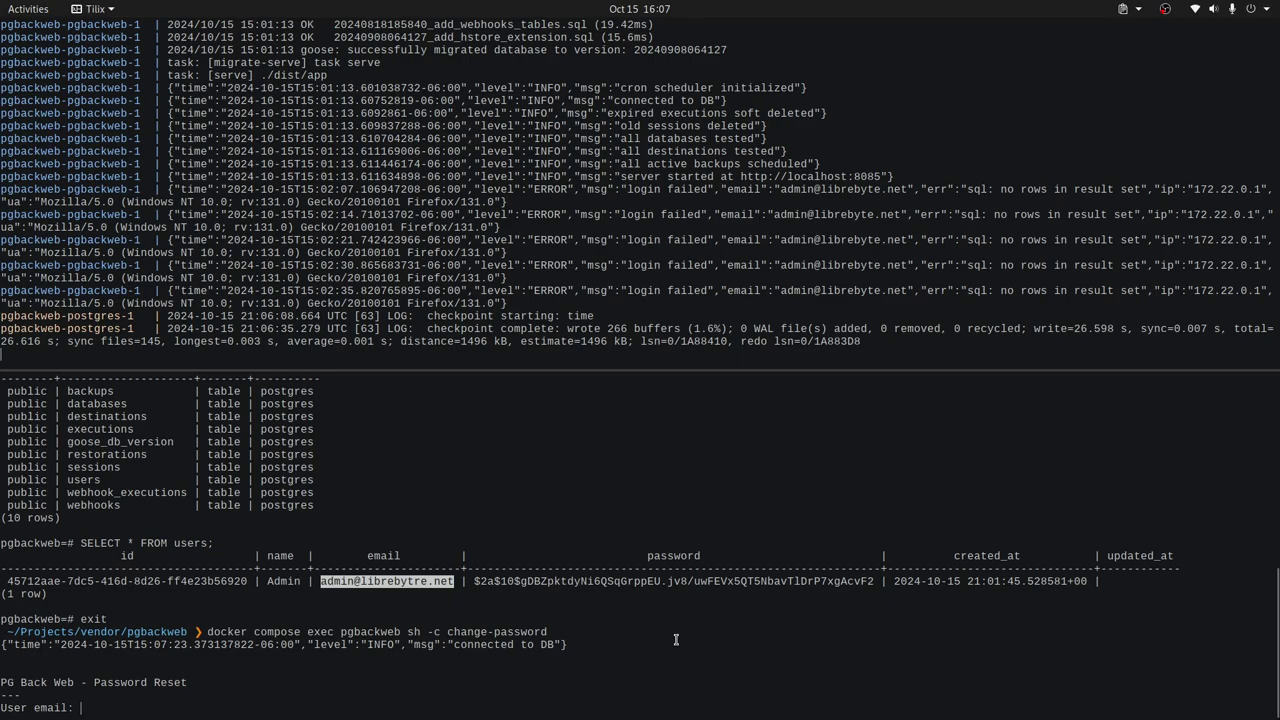
# - Enter the admin's email at the prompt and select the newly generated password
pyautogui.hotkey('ctrl', 'shift', 'v')
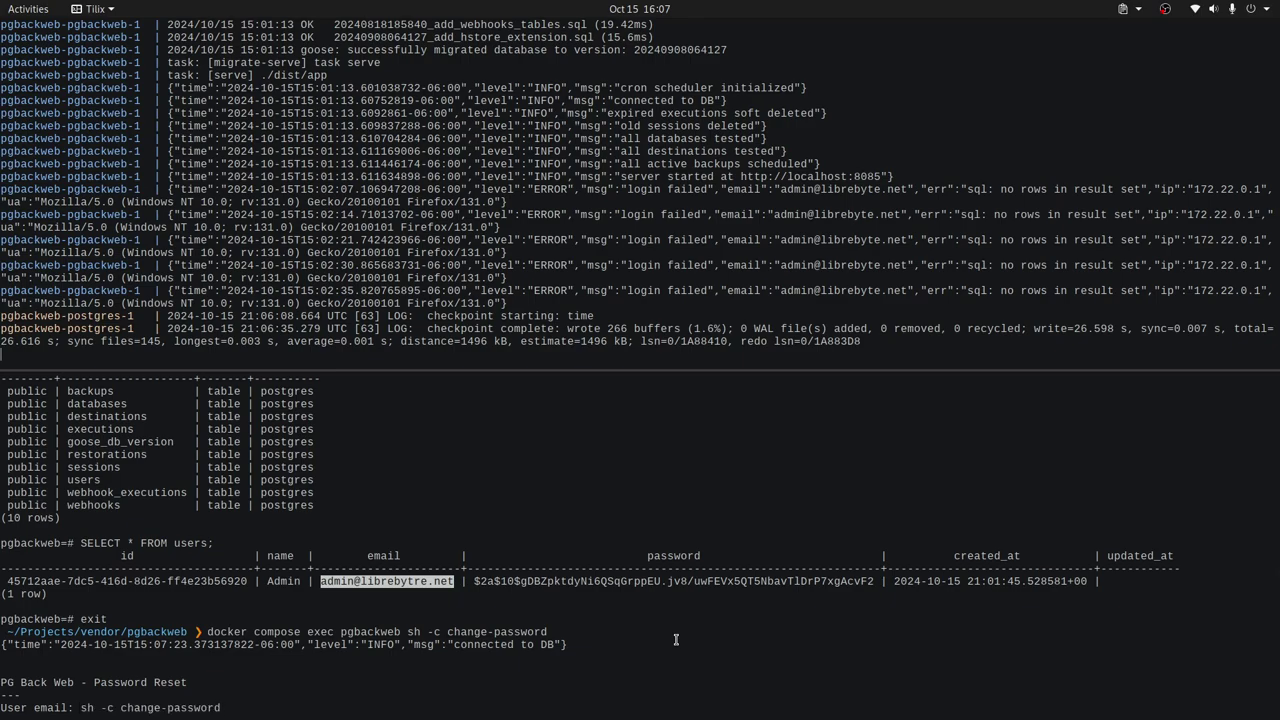
pyautogui.press('BackSpace')
pyautogui.press('BackSpace')
pyautogui.press('BackSpace')
pyautogui.press('BackSpace')
pyautogui.press('BackSpace')
pyautogui.press('BackSpace')
pyautogui.press('BackSpace')
pyautogui.press('BackSpace')
pyautogui.press('BackSpace')
pyautogui.press('BackSpace')
pyautogui.press('BackSpace')
pyautogui.press('BackSpace')
pyautogui.press('BackSpace')
pyautogui.press('BackSpace')
pyautogui.press('BackSpace')
pyautogui.press('BackSpace')
pyautogui.press('BackSpace')
pyautogui.press('BackSpace')
pyautogui.press('BackSpace')
pyautogui.press('BackSpace')
pyautogui.press('BackSpace')
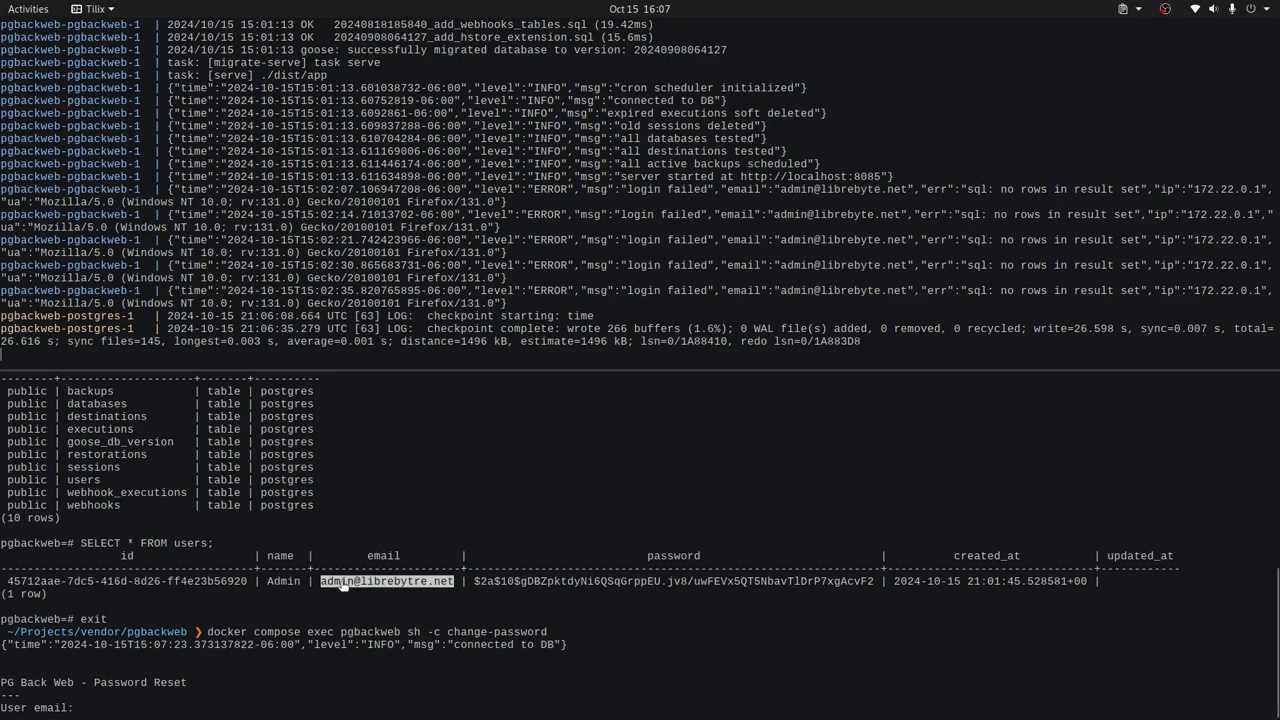
pyautogui.moveTo(322, 585); pyautogui.dragTo(454, 580)
pyautogui.middleClick(419, 650)
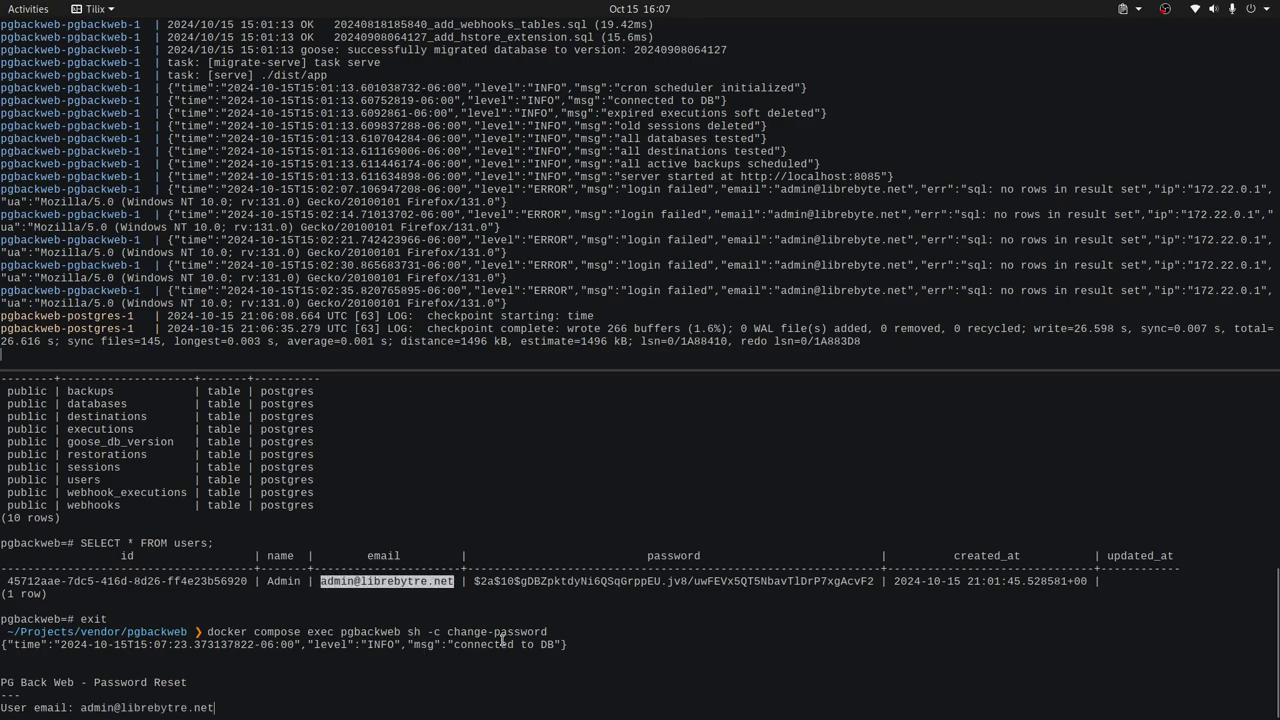
pyautogui.press('Return')
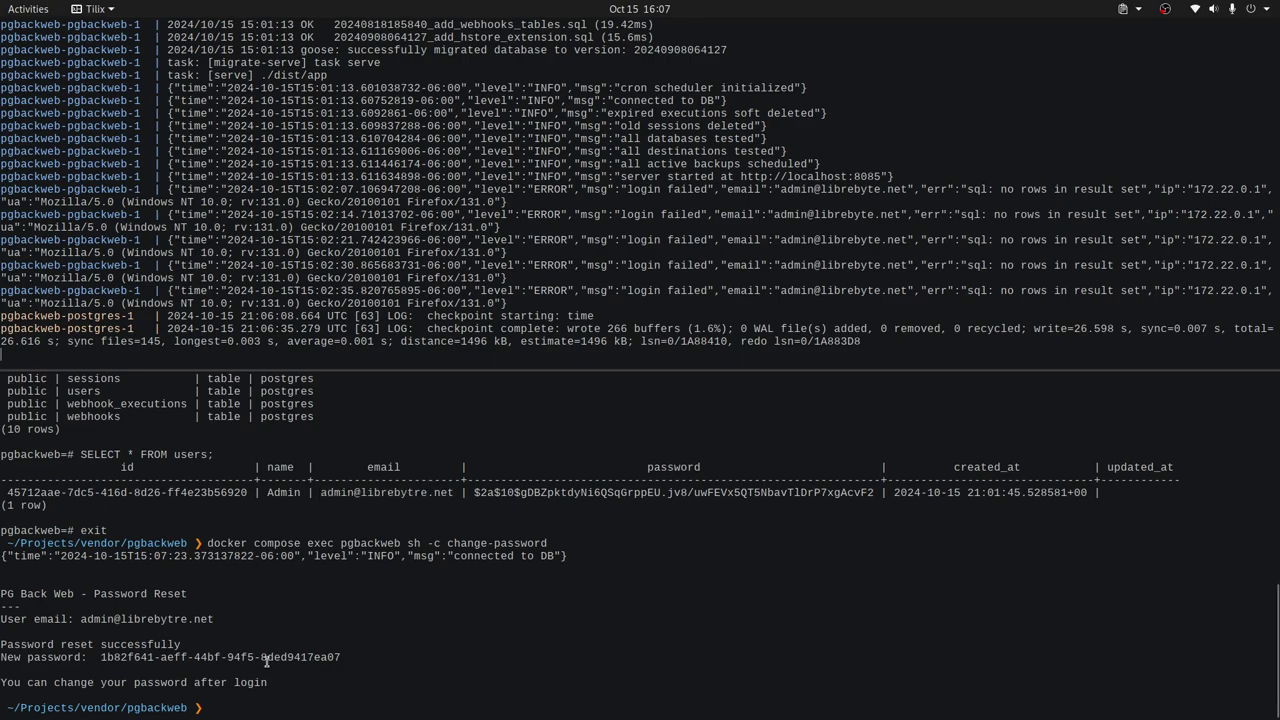
pyautogui.doubleClick(338, 657)
pyautogui.hotkey('alt', 'Tab')
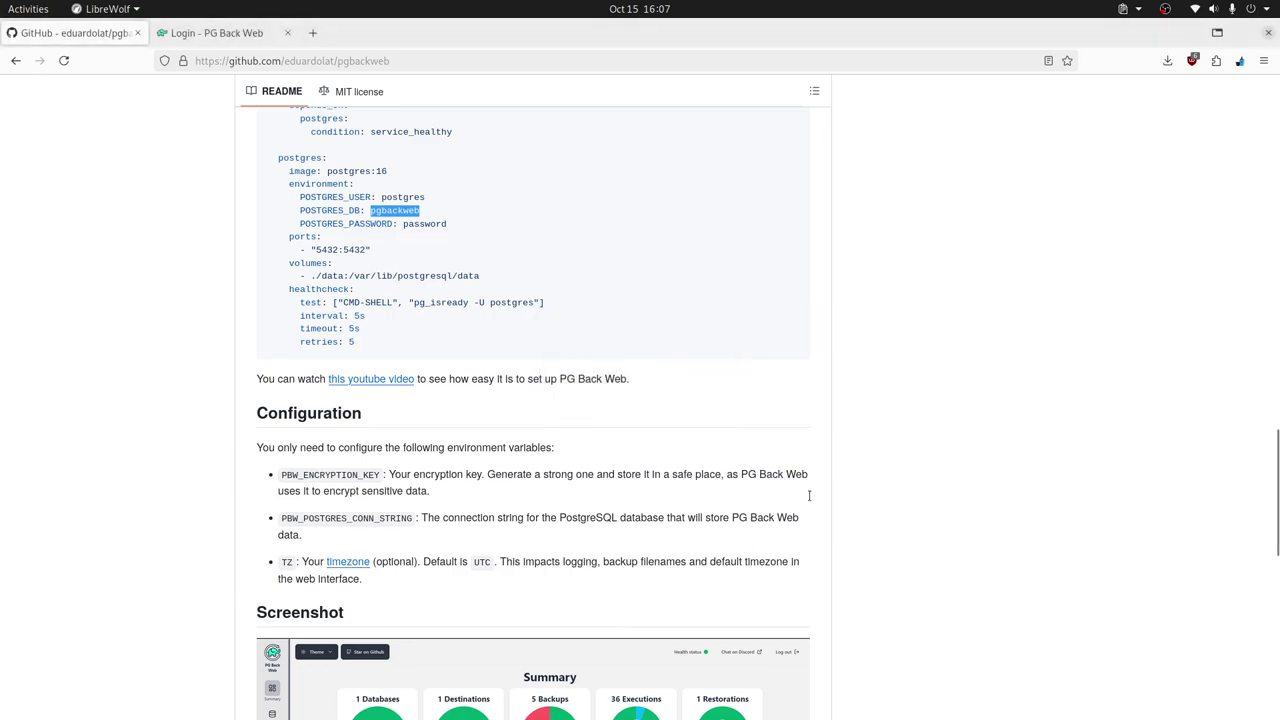
# - Replace the login password with the newly generated one and try signing in
pyautogui.click(212, 33)
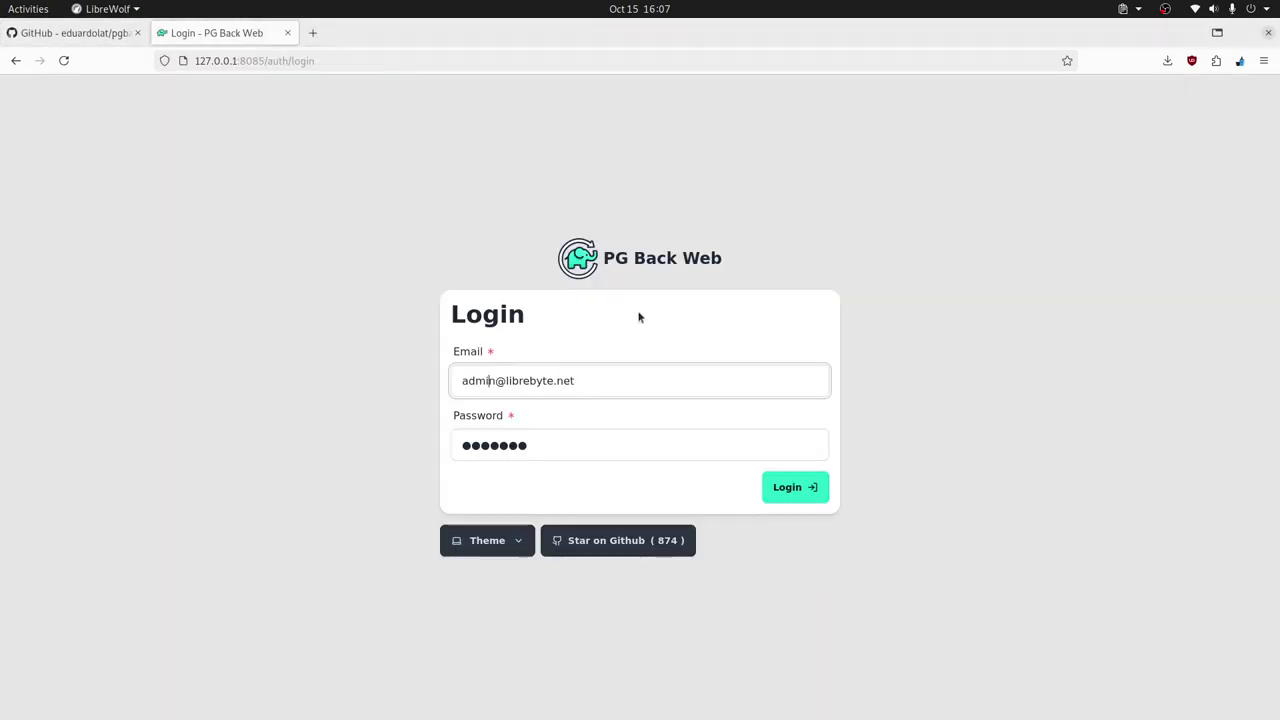
pyautogui.click(565, 448)
pyautogui.hotkey('ctrl', 'a')
pyautogui.press('BackSpace')
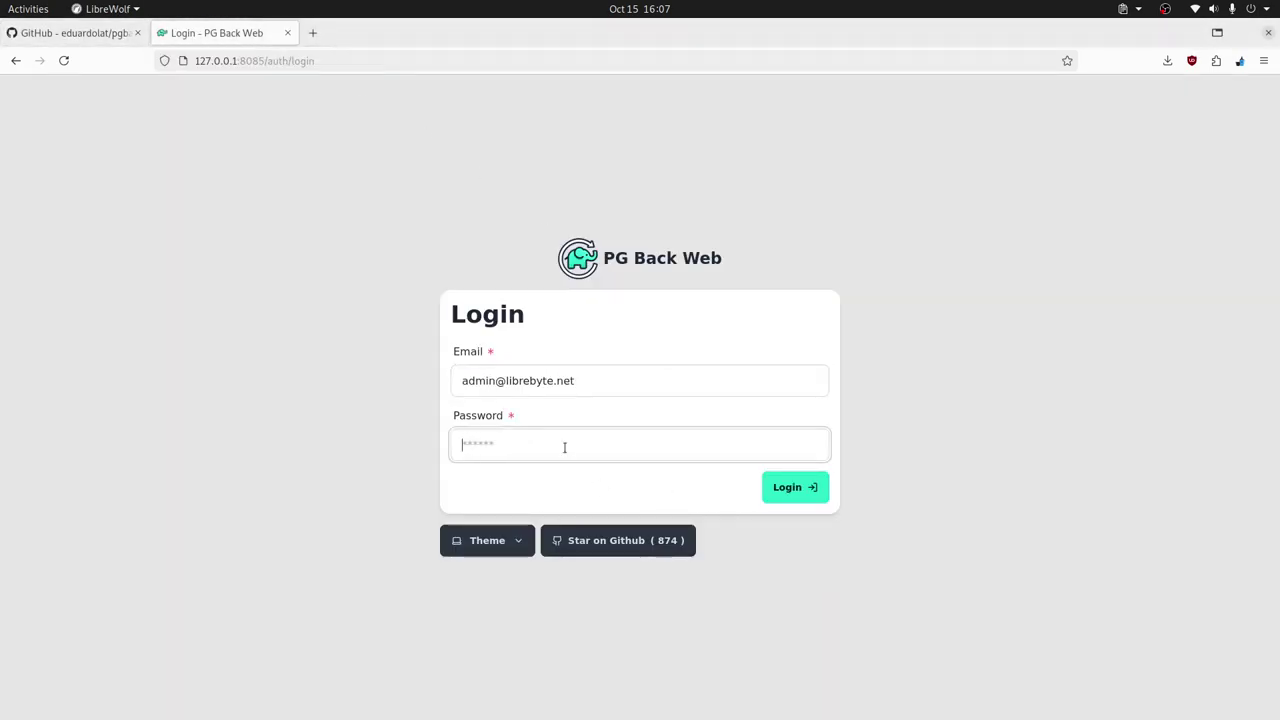
pyautogui.hotkey('ctrl', 'v')
pyautogui.click(787, 490)
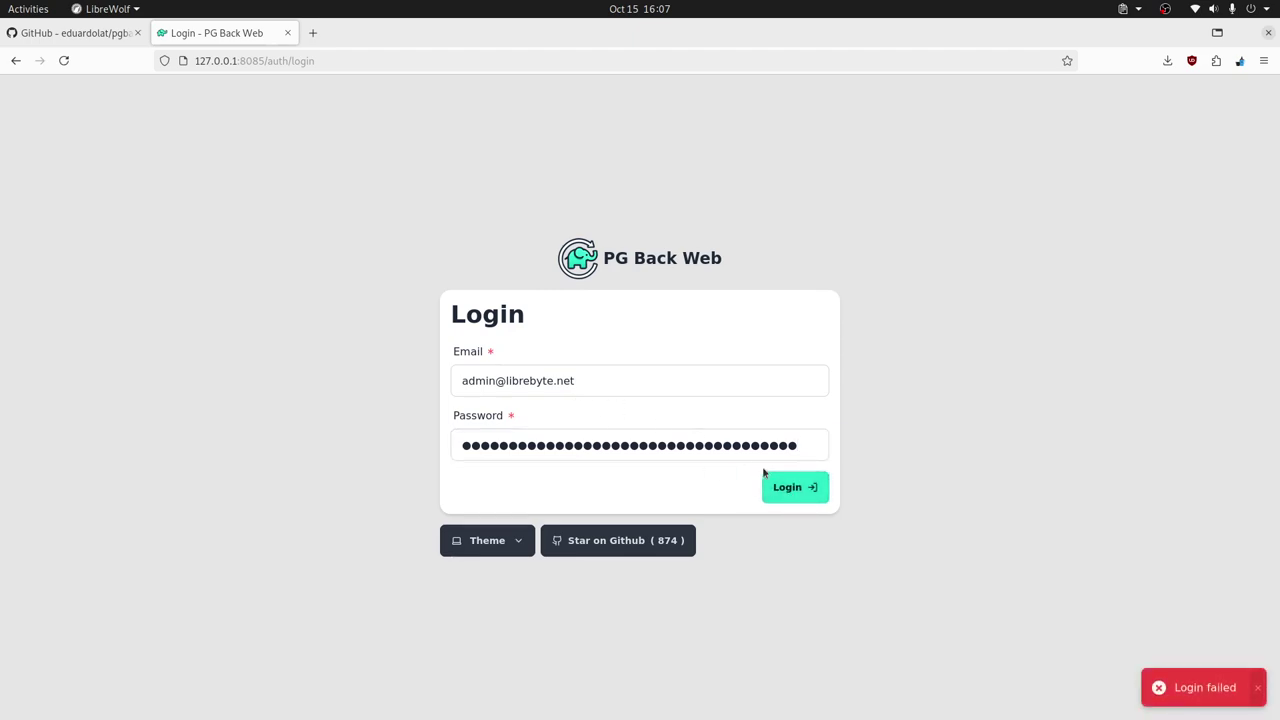
# - Replace the login email with the address stored in the users table and retry login
pyautogui.click(552, 383)
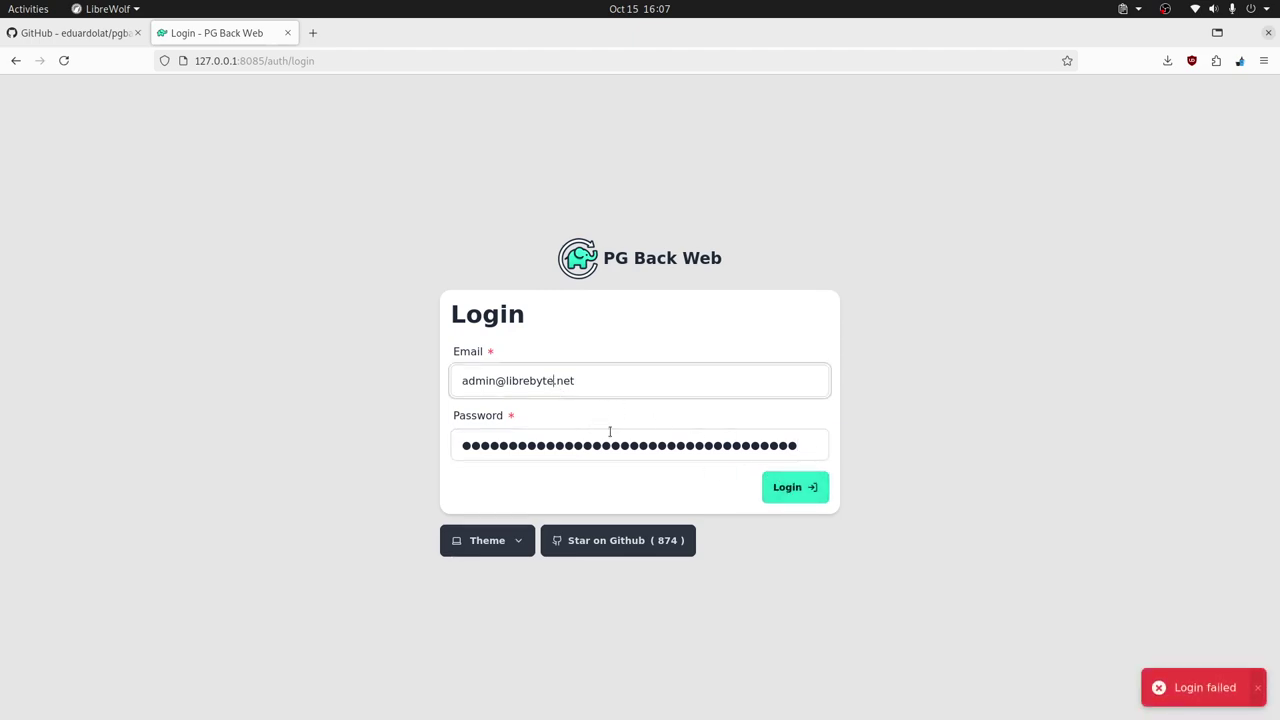
pyautogui.hotkey('alt', 'Tab')
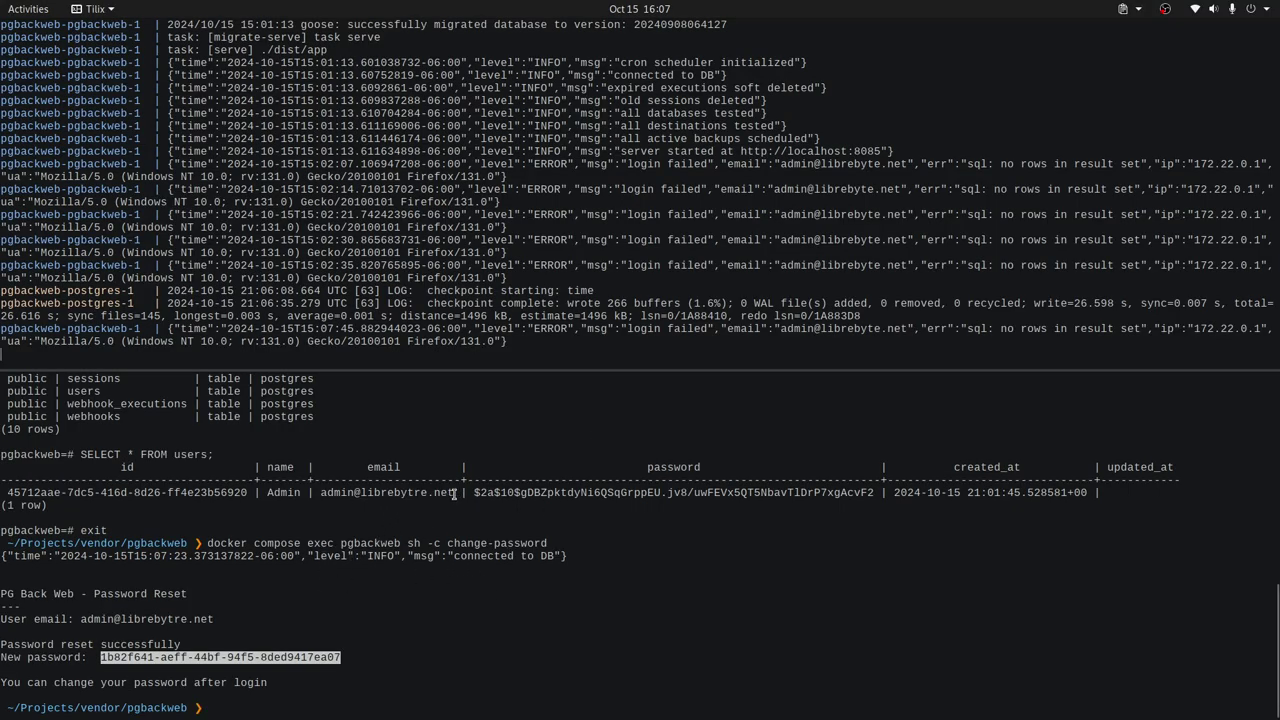
pyautogui.moveTo(456, 493); pyautogui.dragTo(322, 494)
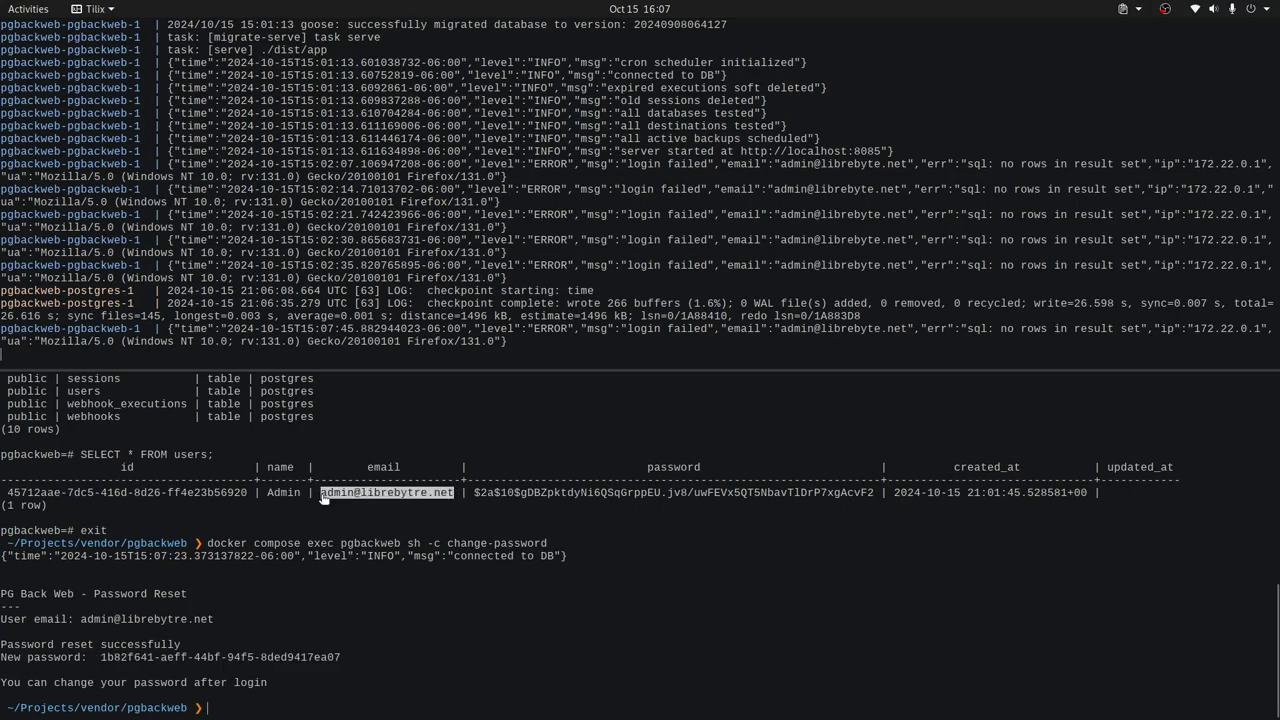
pyautogui.hotkey('alt', 'Tab')
pyautogui.press('BackSpace')
pyautogui.press('BackSpace')
pyautogui.press('BackSpace')
pyautogui.press('BackSpace')
pyautogui.press('BackSpace')
pyautogui.press('BackSpace')
pyautogui.press('BackSpace')
pyautogui.press('BackSpace')
pyautogui.press('BackSpace')
pyautogui.press('BackSpace')
pyautogui.press('BackSpace')
pyautogui.press('BackSpace')
pyautogui.press('BackSpace')
pyautogui.press('BackSpace')
pyautogui.press('BackSpace')
pyautogui.press('BackSpace')
pyautogui.press('BackSpace')
pyautogui.press('BackSpace')
pyautogui.press('BackSpace')
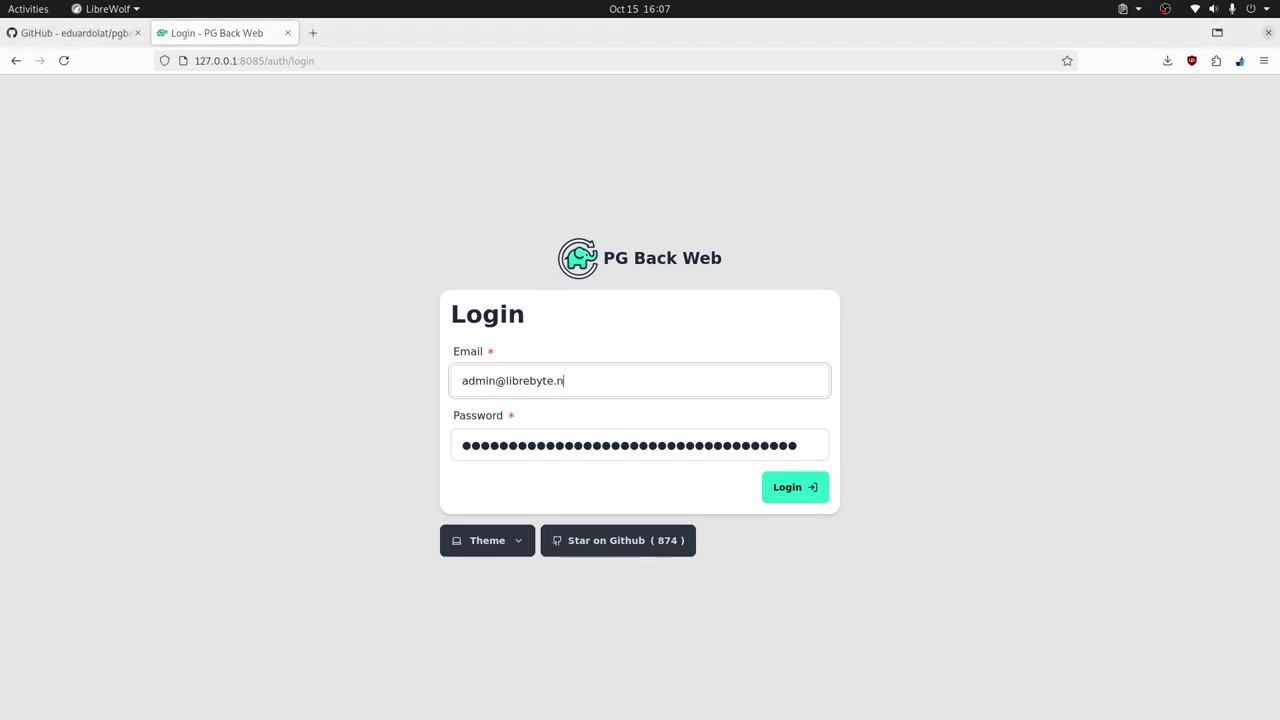
pyautogui.hotkey('ctrl', 'v')
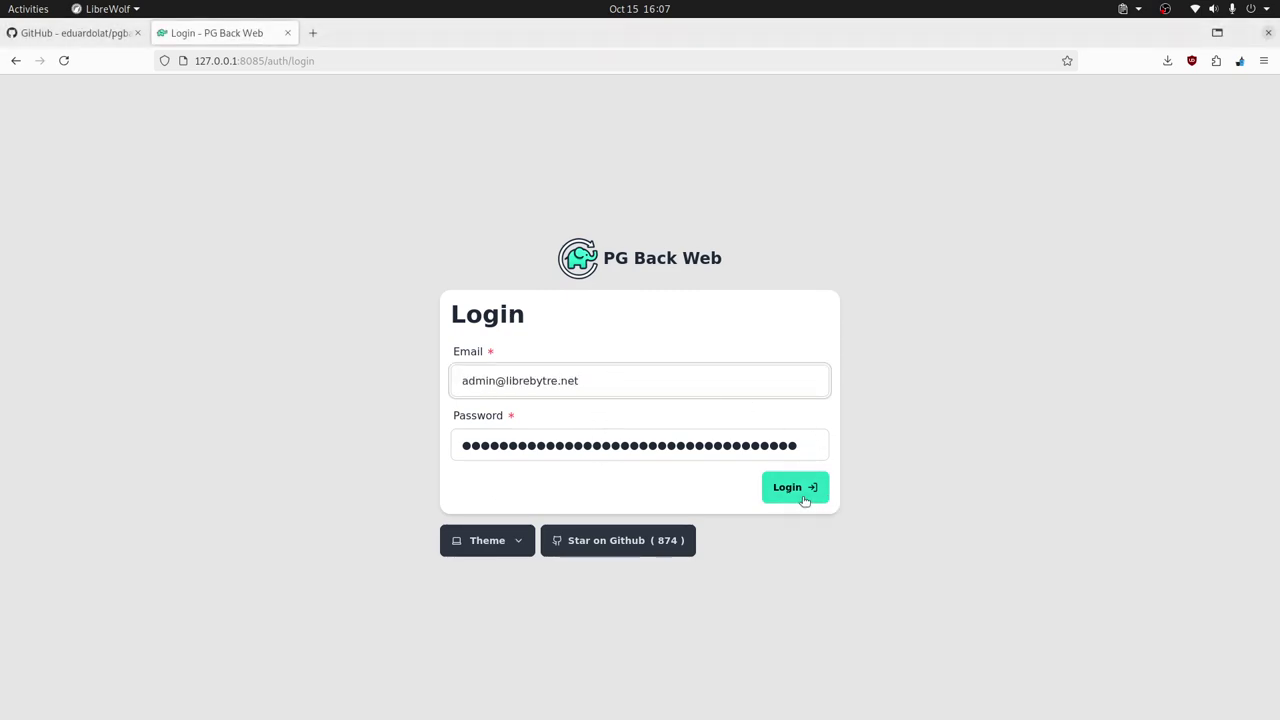
pyautogui.click(806, 490)
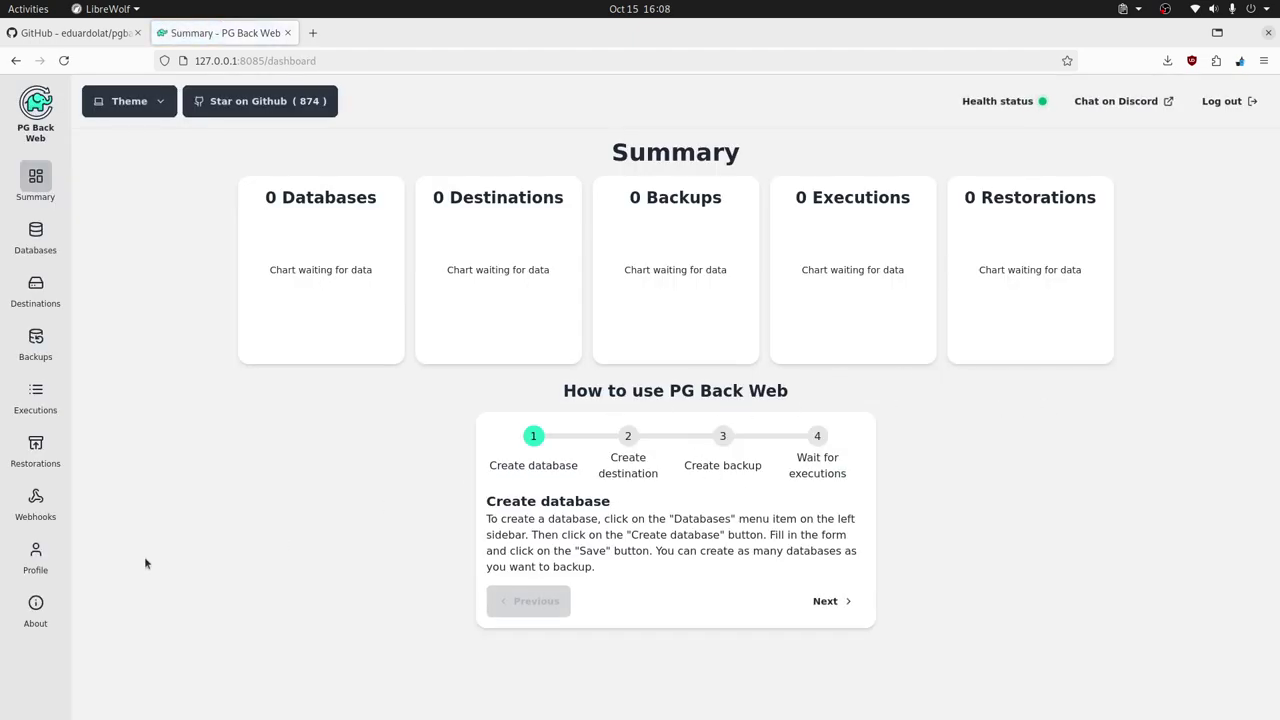
# - On the Profile page, remove the stray 'r' from the admin's email
pyautogui.click(44, 562)
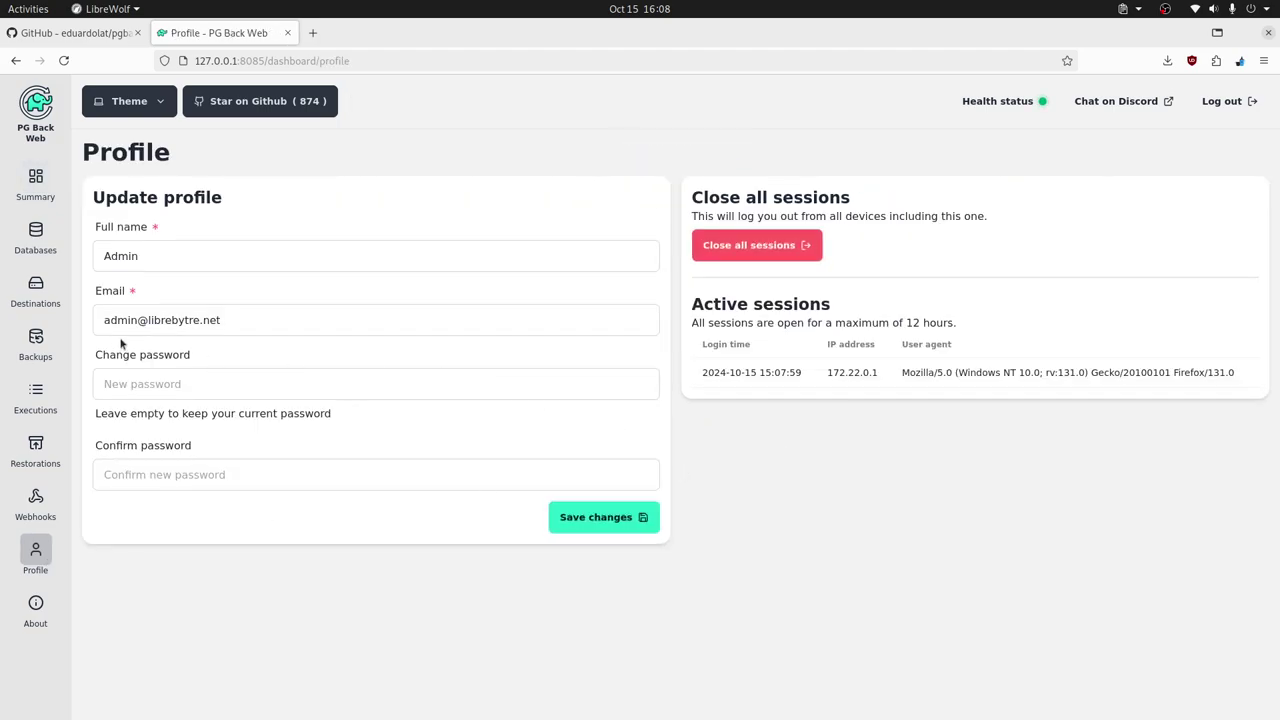
pyautogui.click(190, 320)
pyautogui.press('BackSpace')
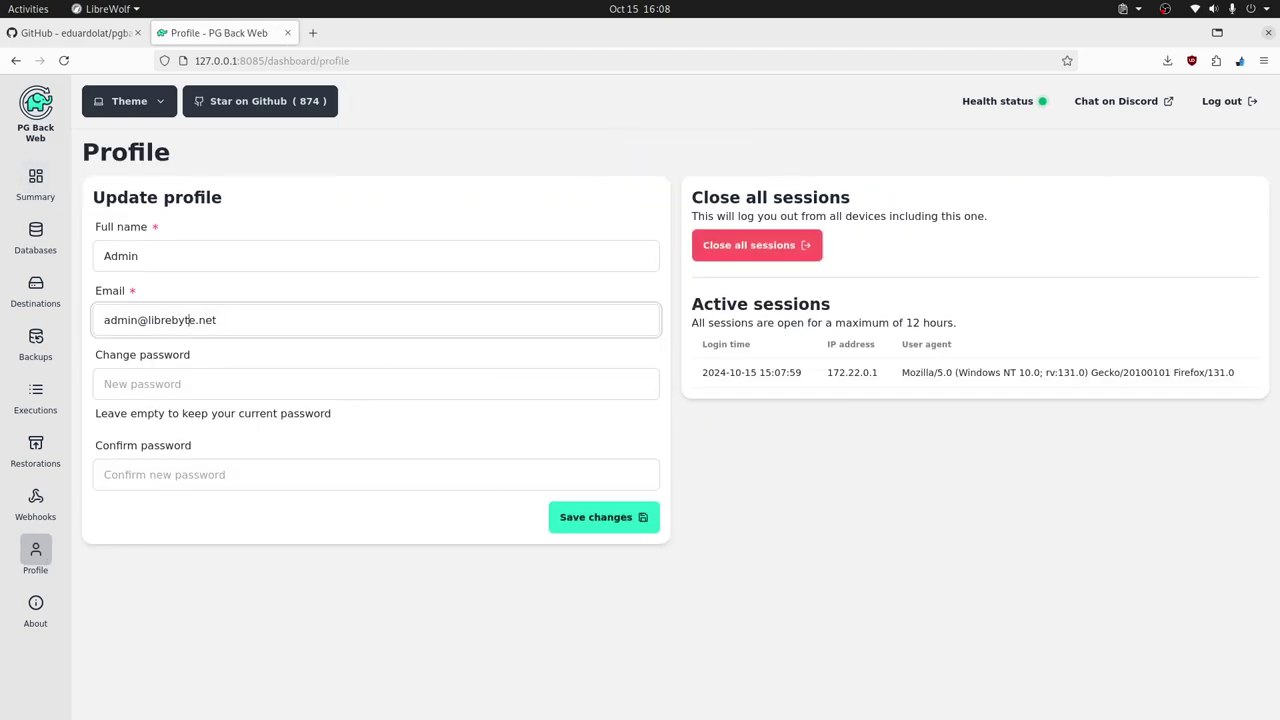
# - Enter a new password and its confirmation, then save the profile changes
pyautogui.click(244, 386)
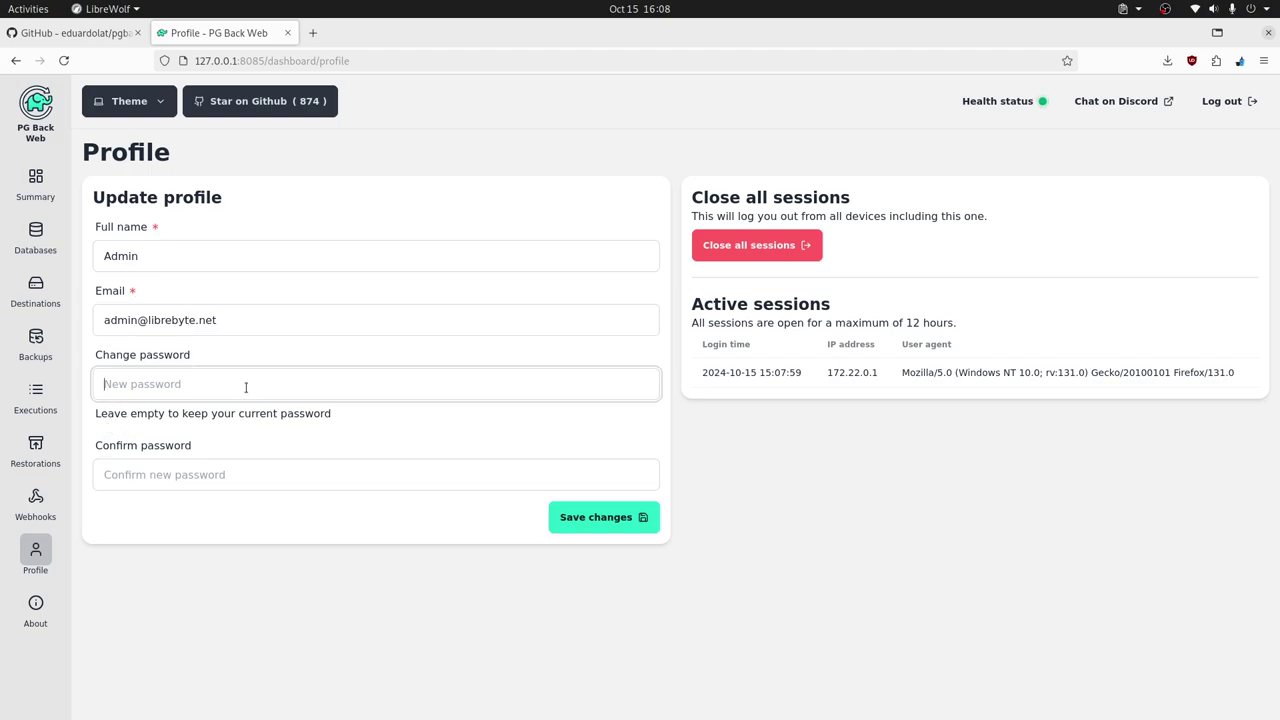
pyautogui.write('123456')
pyautogui.click(194, 476)
pyautogui.write('123')
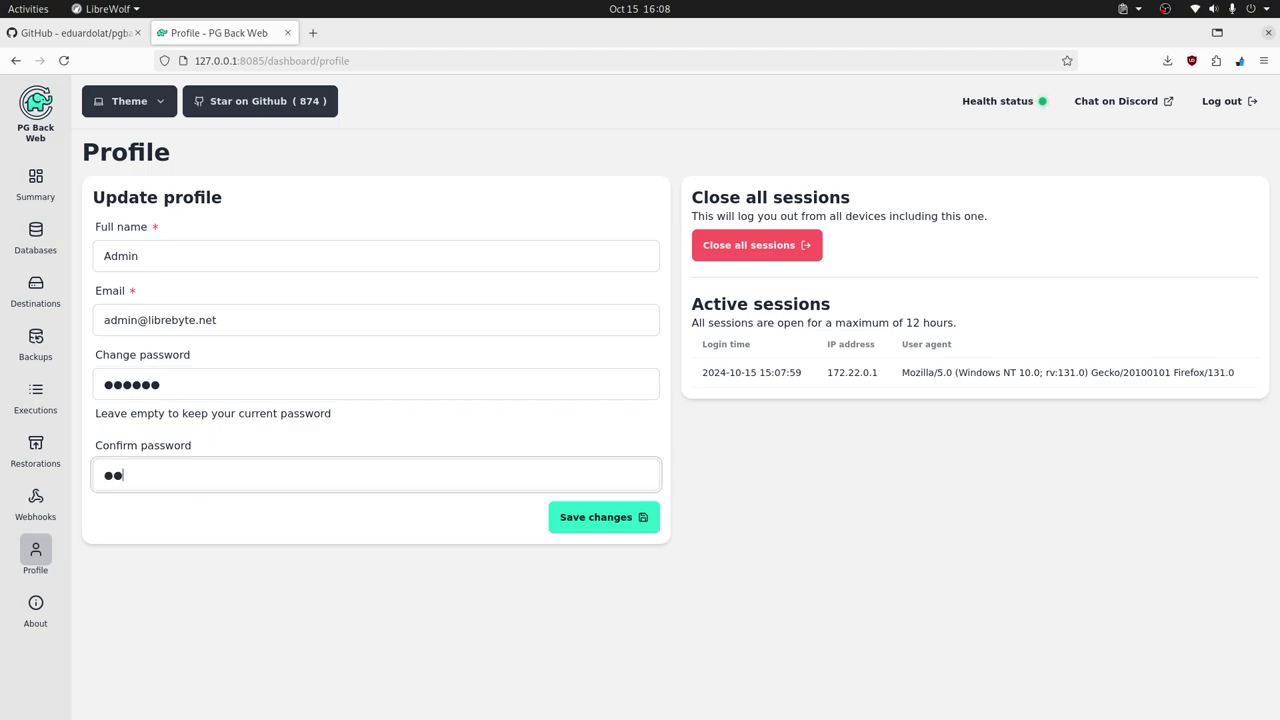
pyautogui.write('456')
pyautogui.click(600, 530)
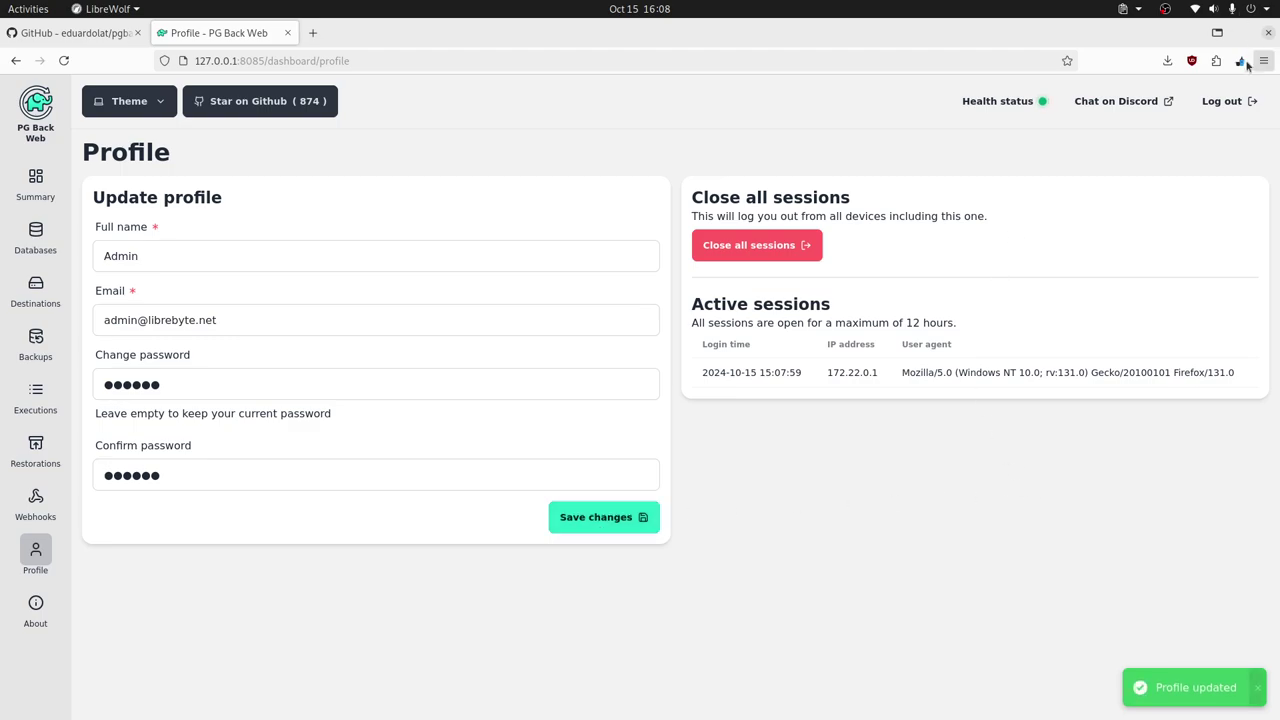
pyautogui.click(1220, 104)
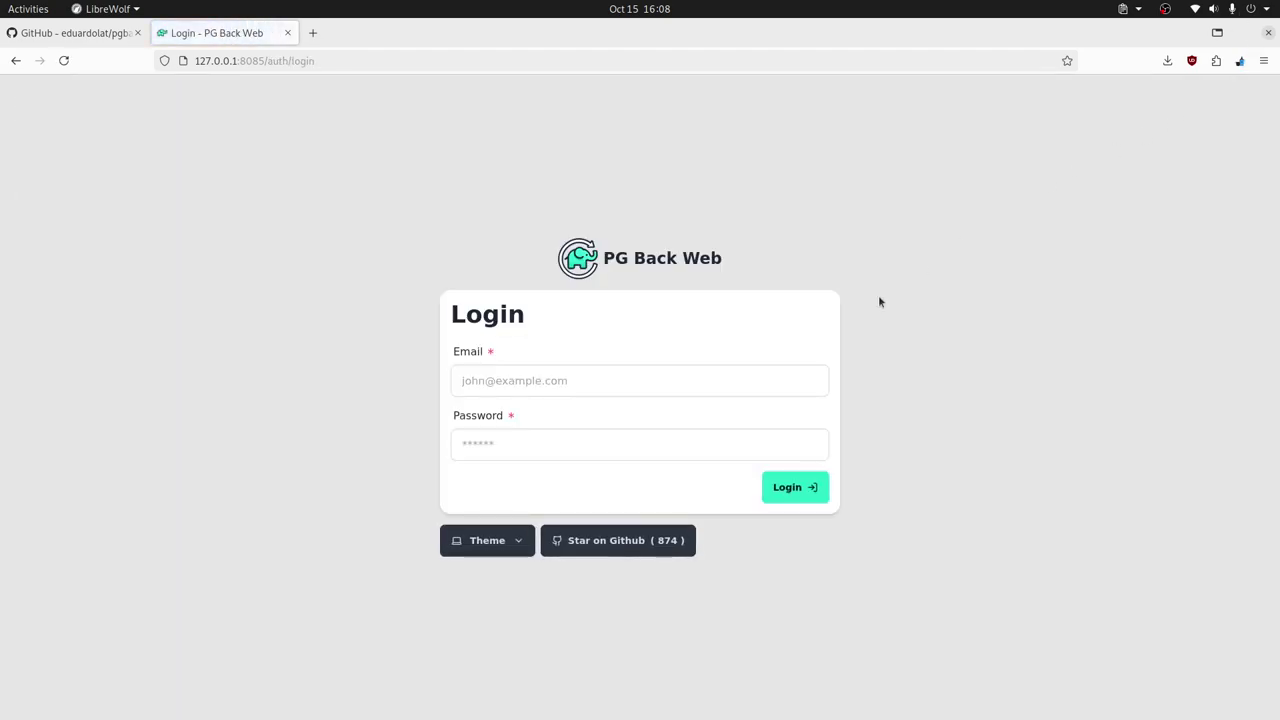
# - Log in with the admin's email address and the account password
pyautogui.click(563, 381)
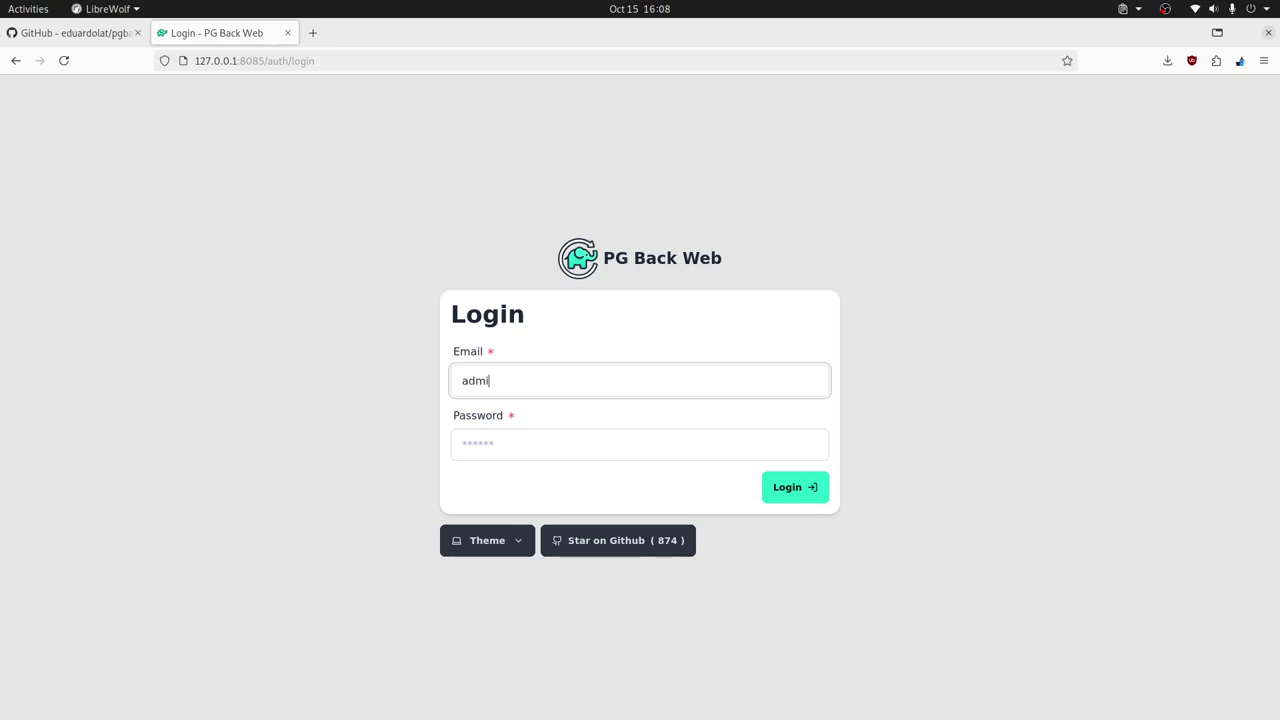
pyautogui.click(598, 454)
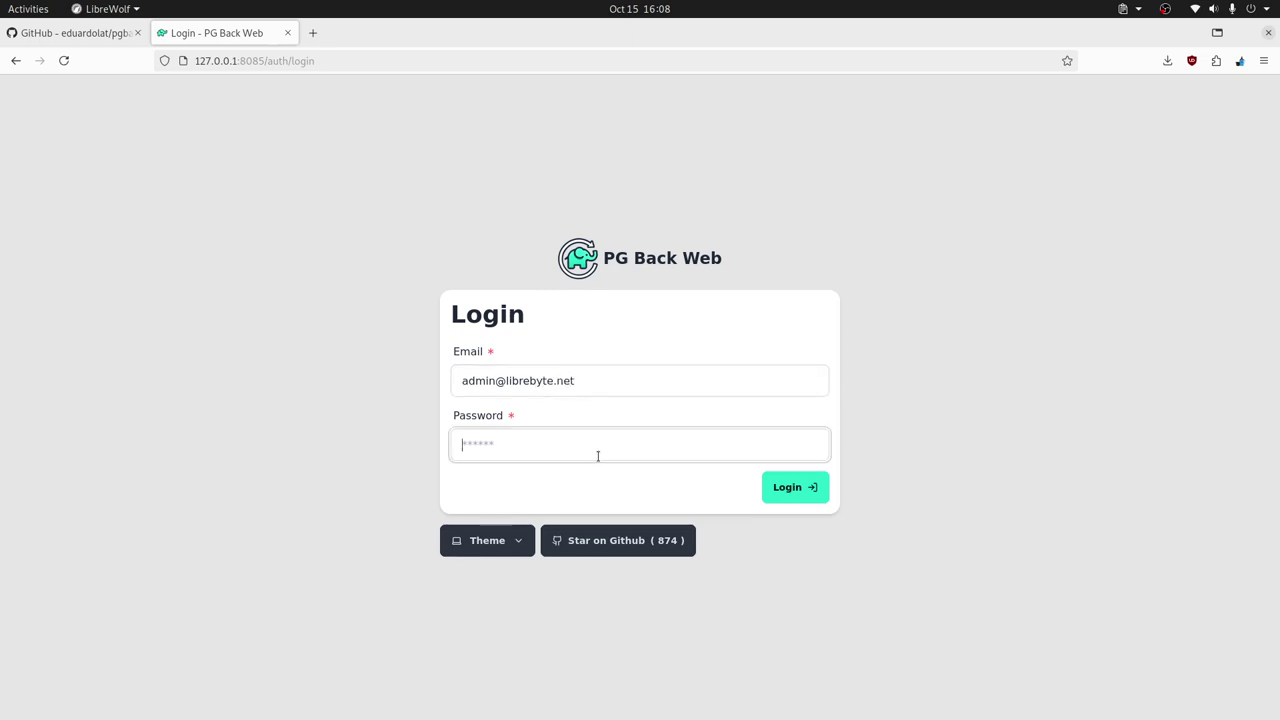
pyautogui.write('pa')
pyautogui.press('BackSpace')
pyautogui.press('BackSpace')
pyautogui.write('password')
pyautogui.press('Return')
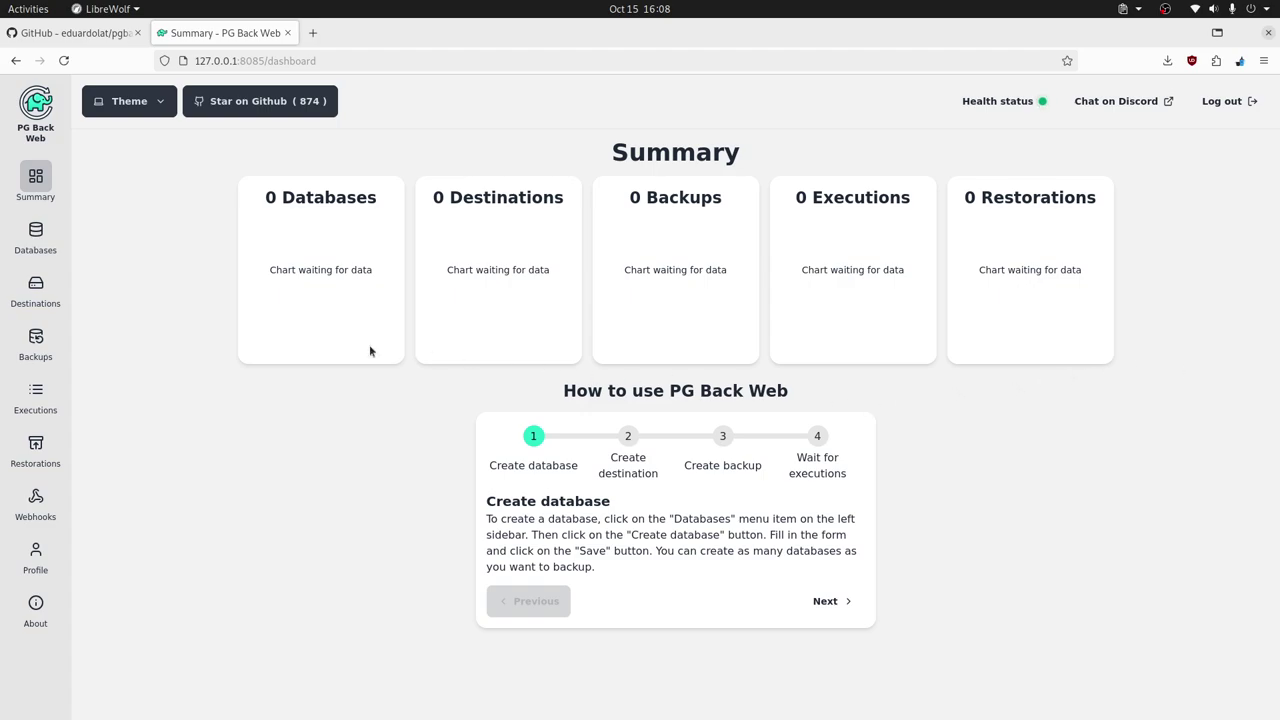
# - Start a new database named pagila with PostgreSQL version 16
pyautogui.click(36, 238)
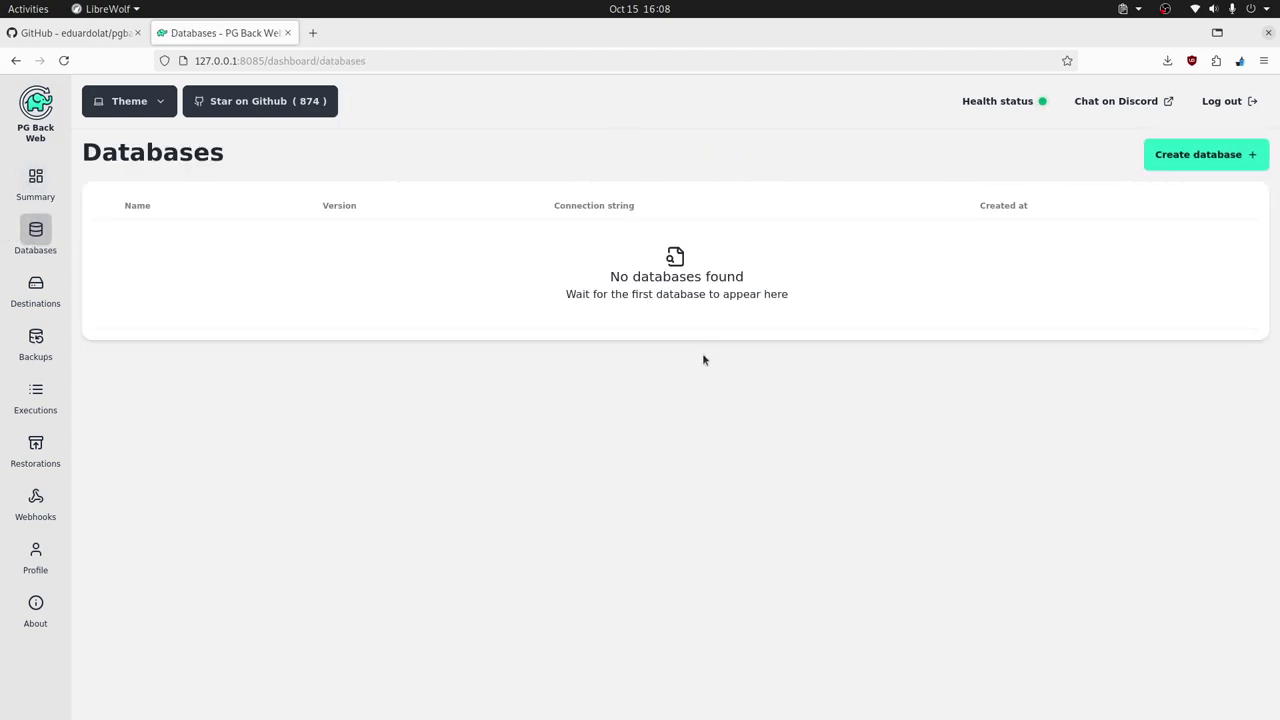
pyautogui.click(1182, 157)
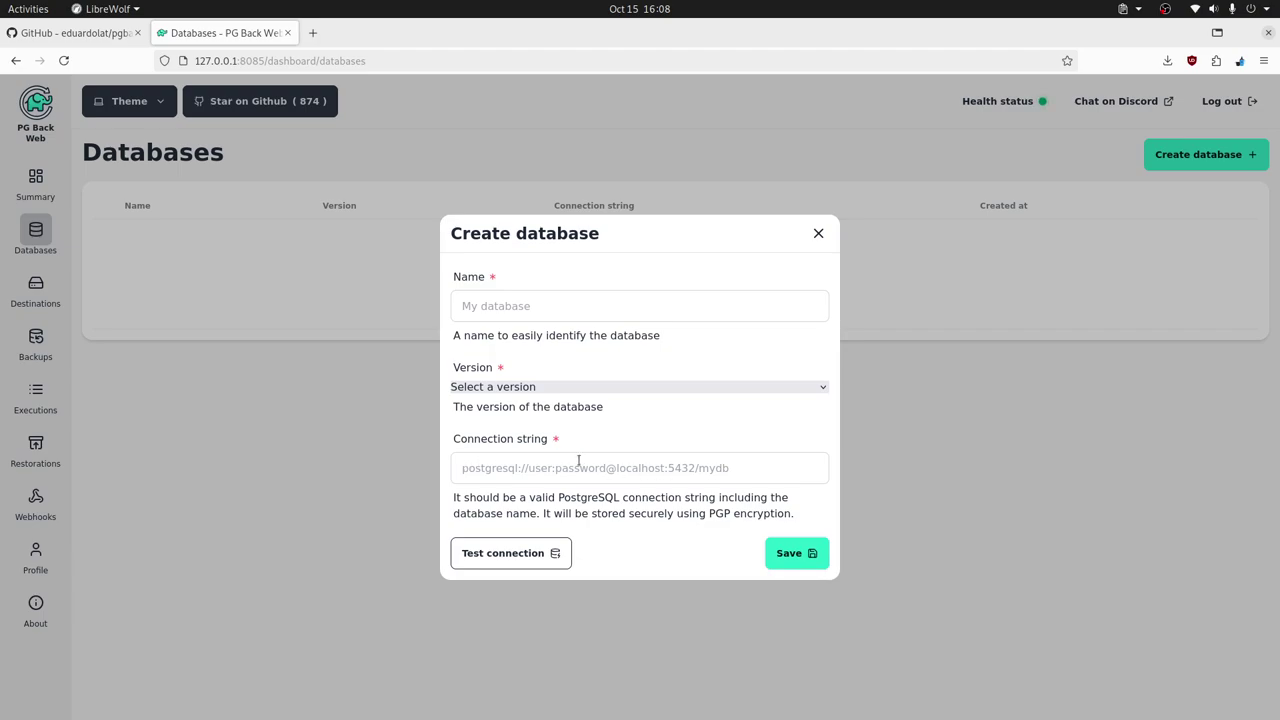
pyautogui.click(781, 469)
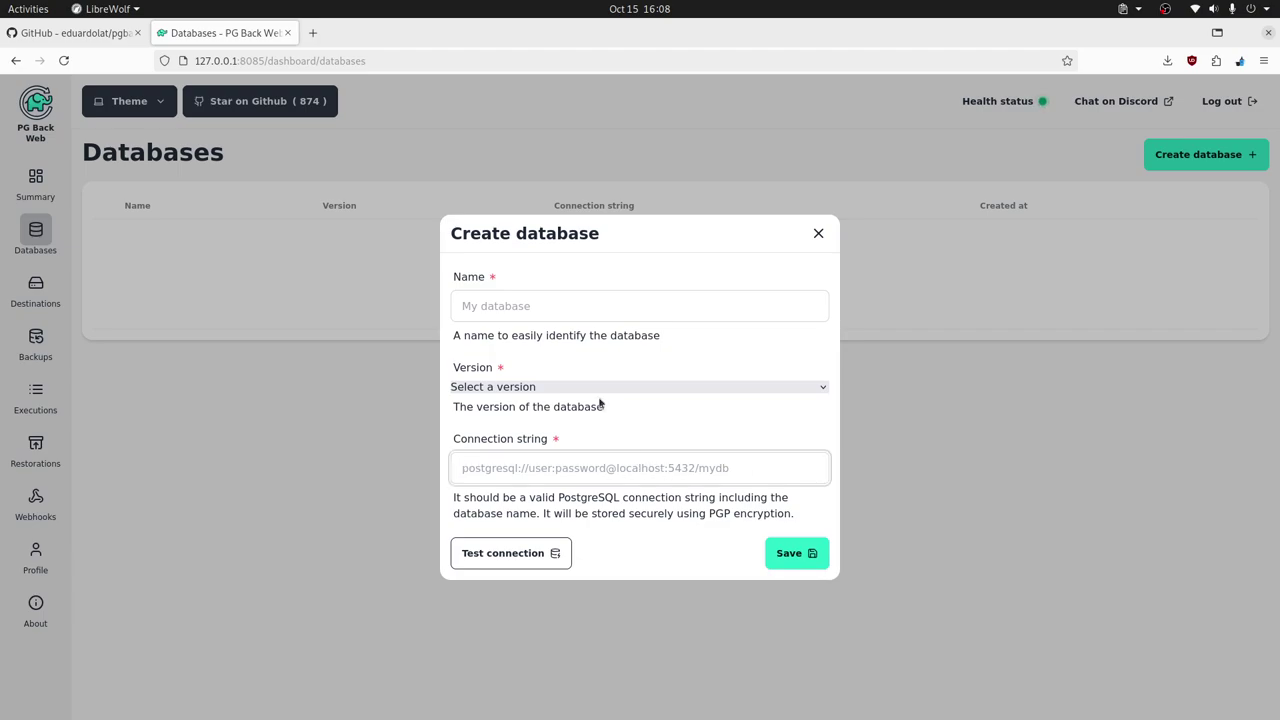
pyautogui.click(535, 306)
pyautogui.write('pga')
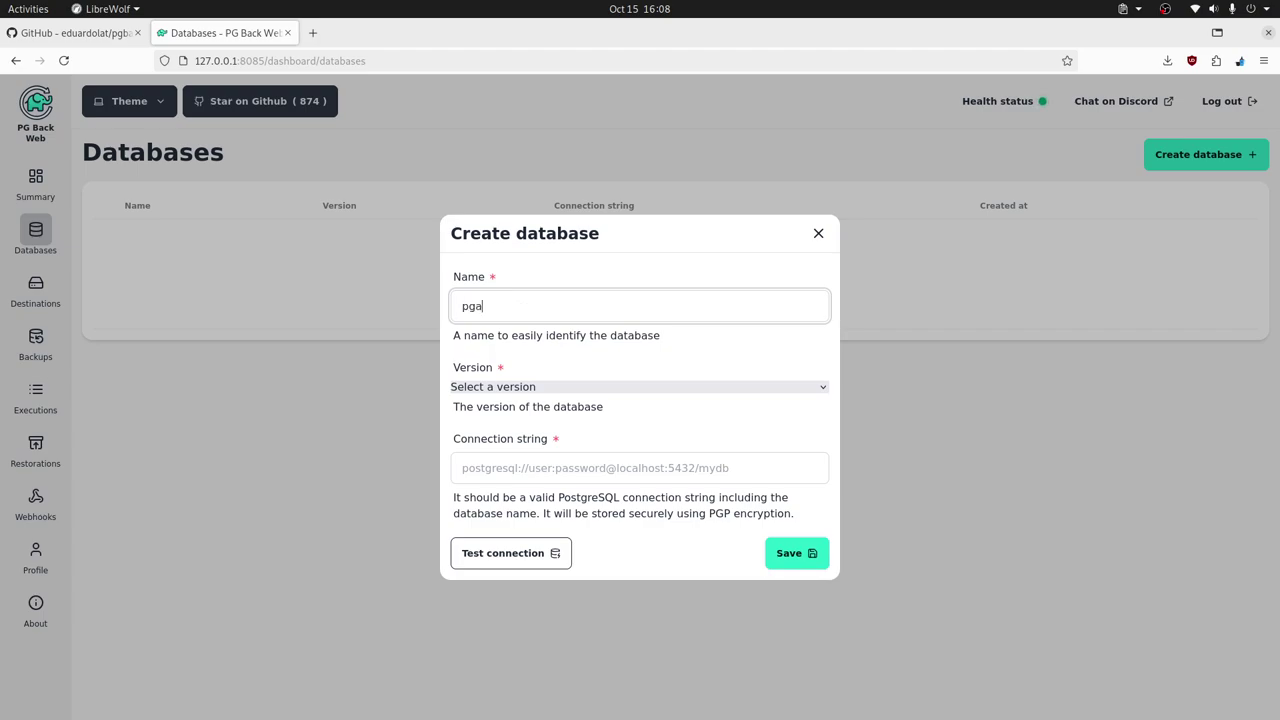
pyautogui.press('BackSpace')
pyautogui.press('BackSpace')
pyautogui.write('agila')
pyautogui.click(527, 468)
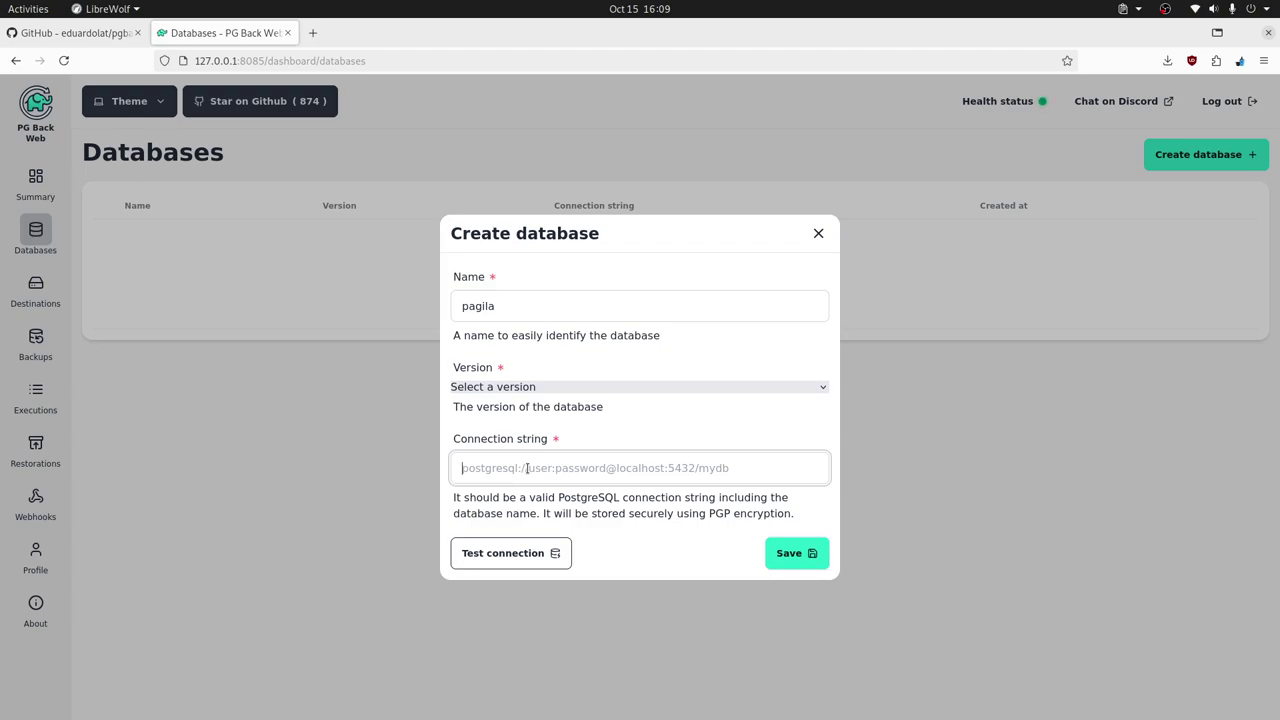
pyautogui.click(599, 388)
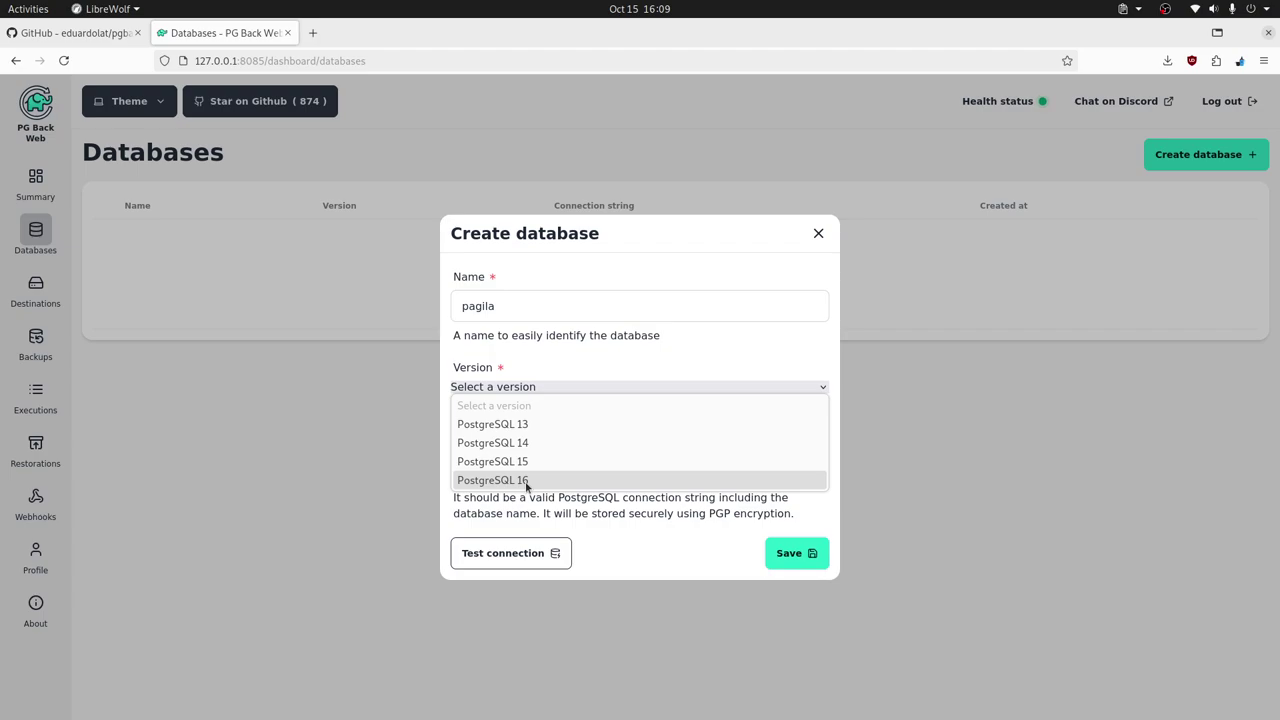
pyautogui.click(527, 481)
# - Enter the postgres connection string for 192.168.100.8:5432/pagila, test the connection, and save
pyautogui.click(529, 470)
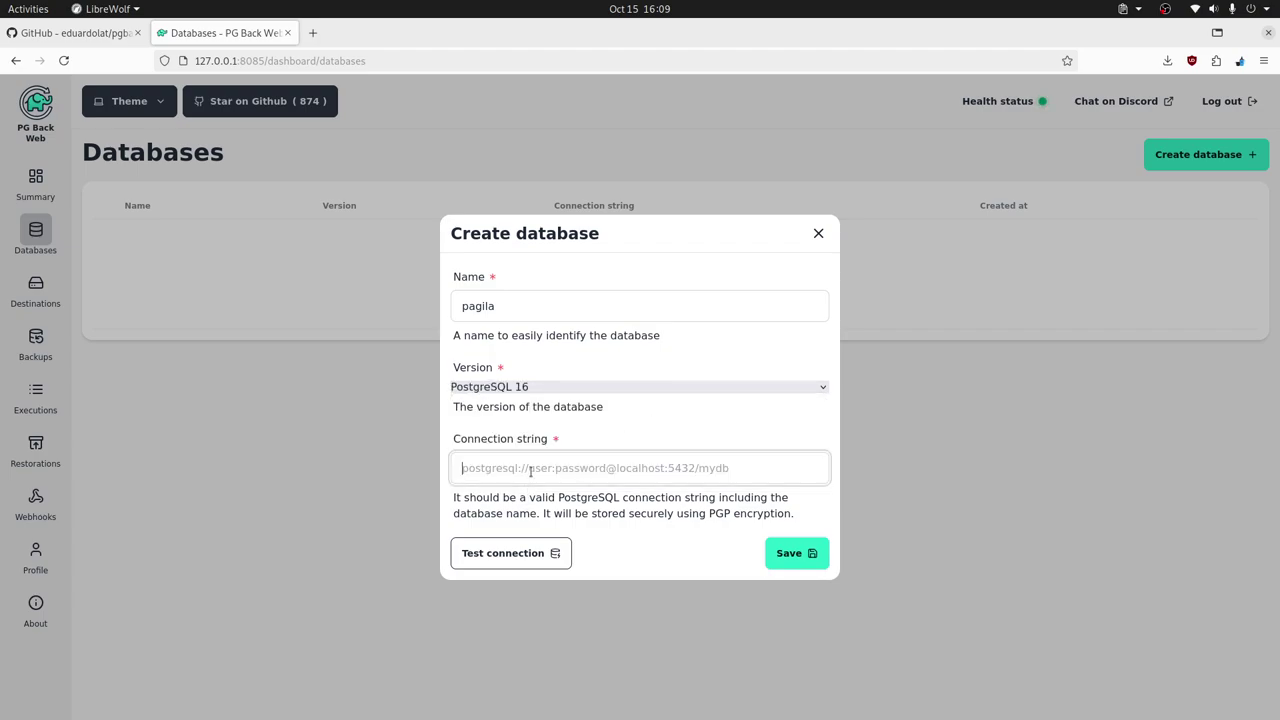
pyautogui.write('p')
pyautogui.press('BackSpace')
pyautogui.write('postgre')
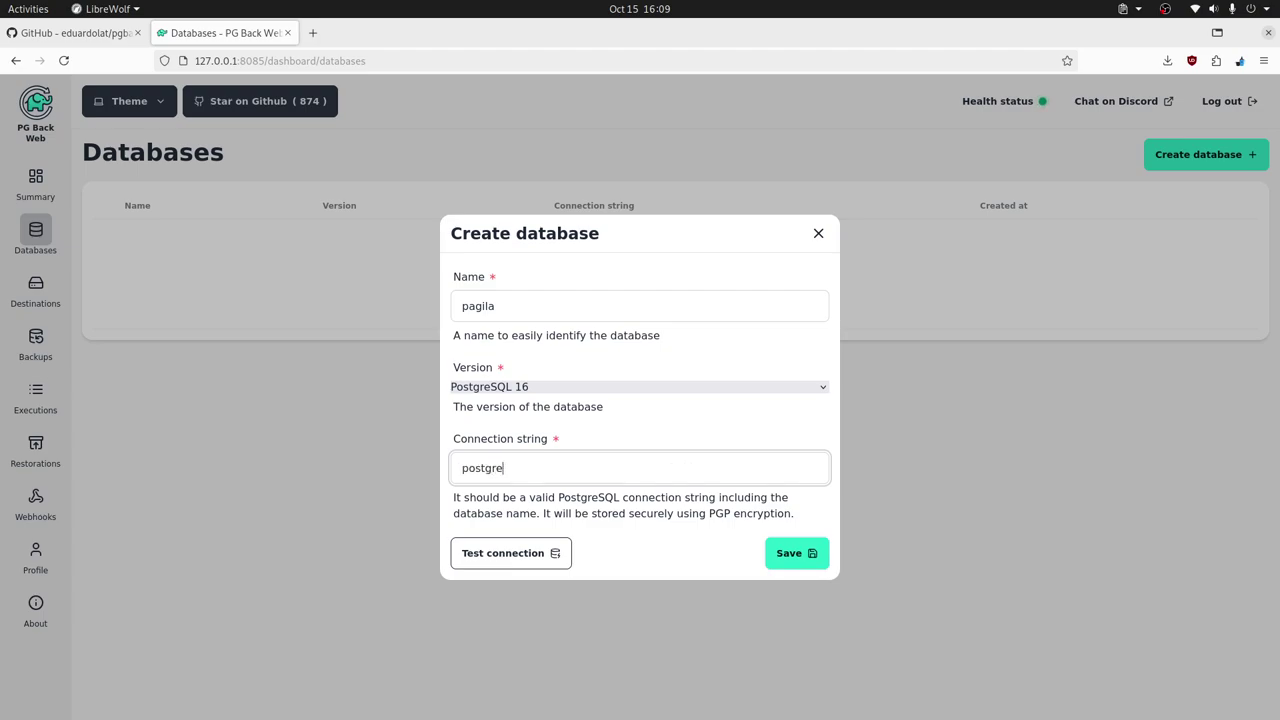
pyautogui.write('s://')
pyautogui.write('posgres:')
pyautogui.press('BackSpace')
pyautogui.write('tgres:123@12')
pyautogui.press('BackSpace')
pyautogui.write('92')
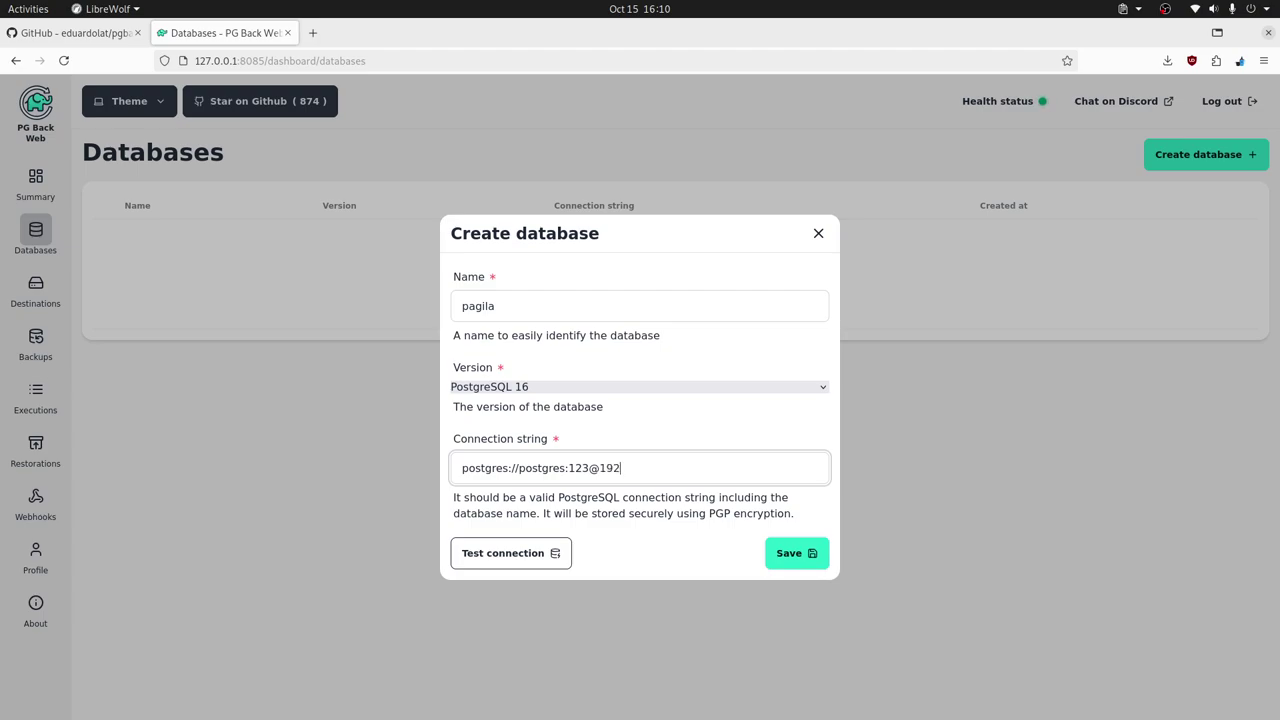
pyautogui.write('.168.100.8:5432/pagila')
pyautogui.click(508, 556)
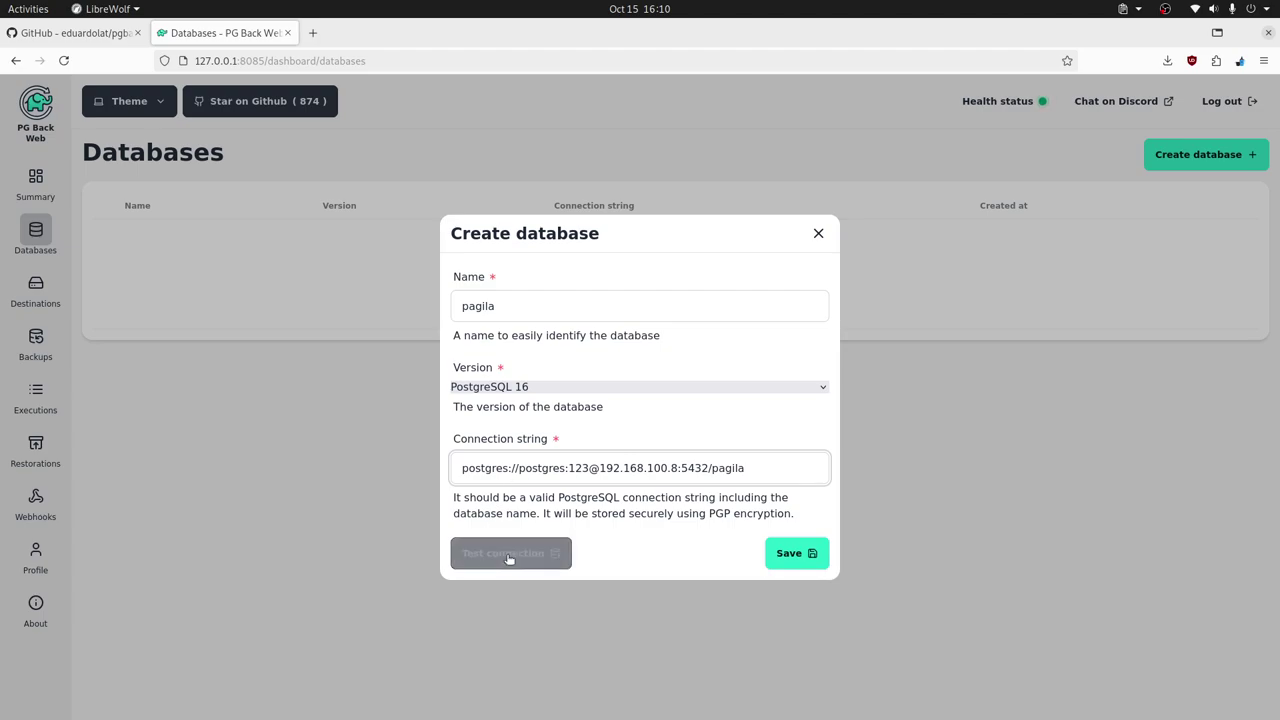
pyautogui.click(802, 554)
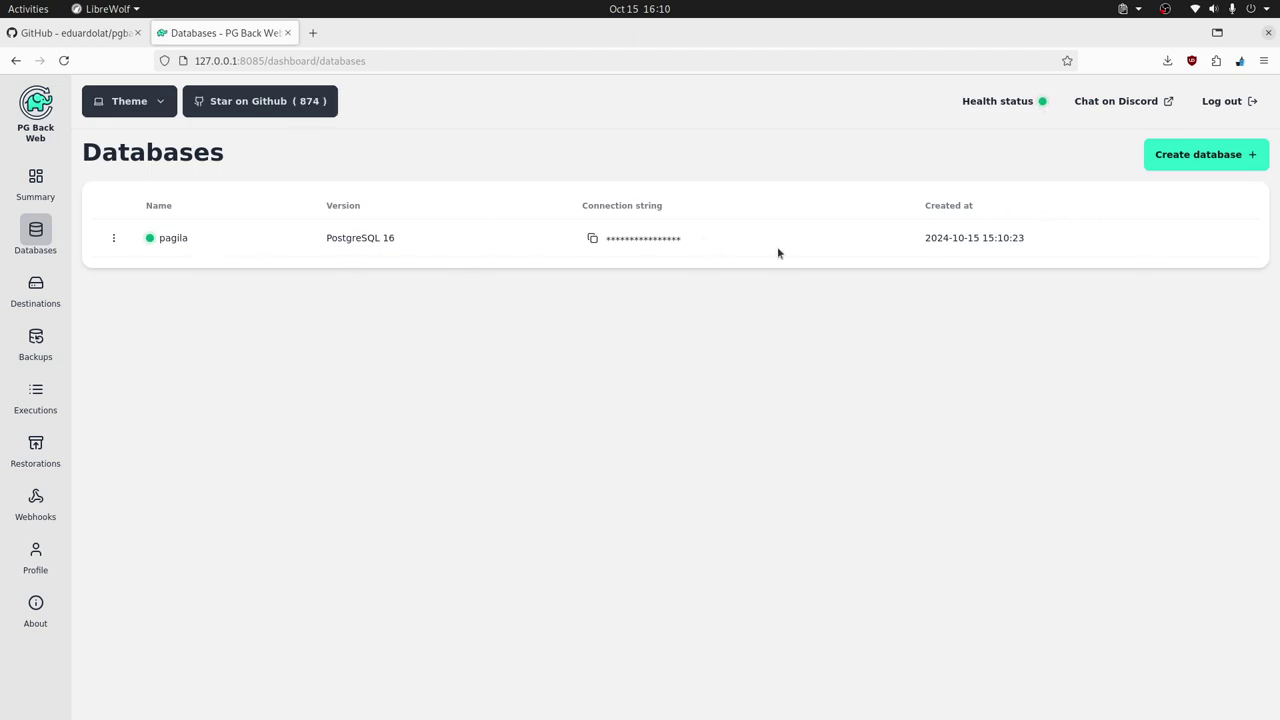
# - Look through the S3 Create destination form, close it unsaved, and move to Backups
pyautogui.click(104, 240)
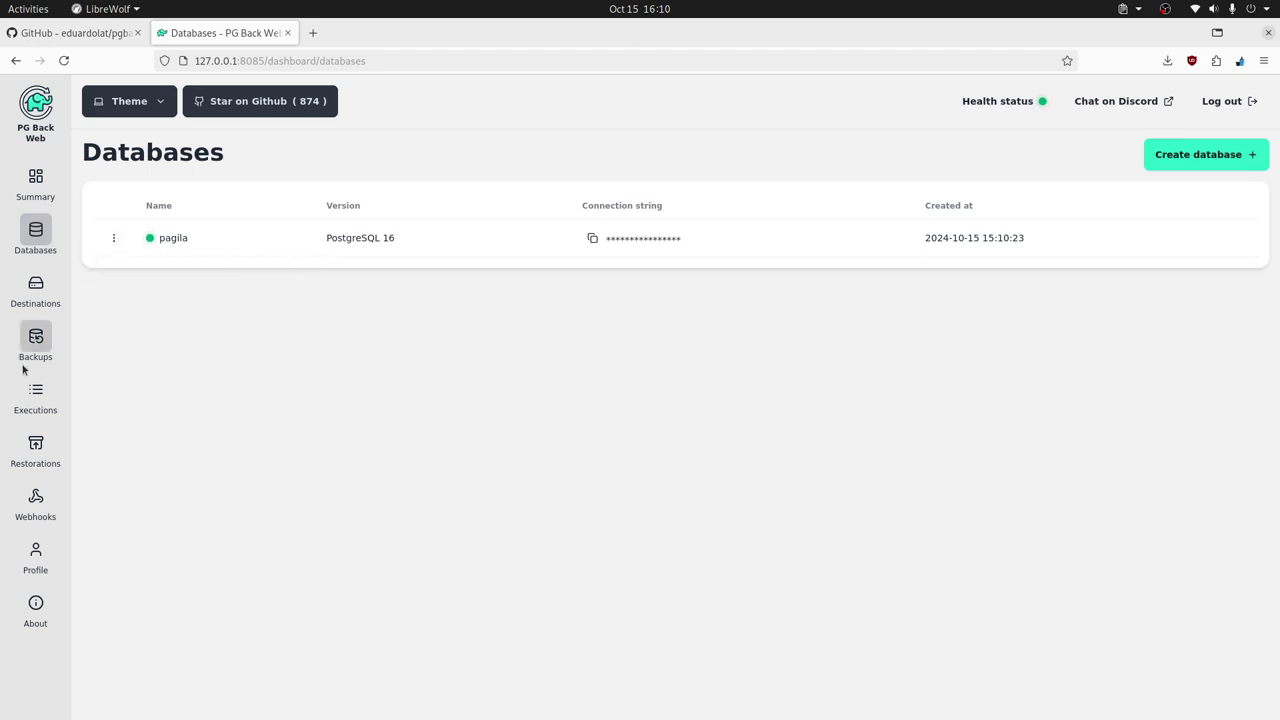
pyautogui.click(35, 290)
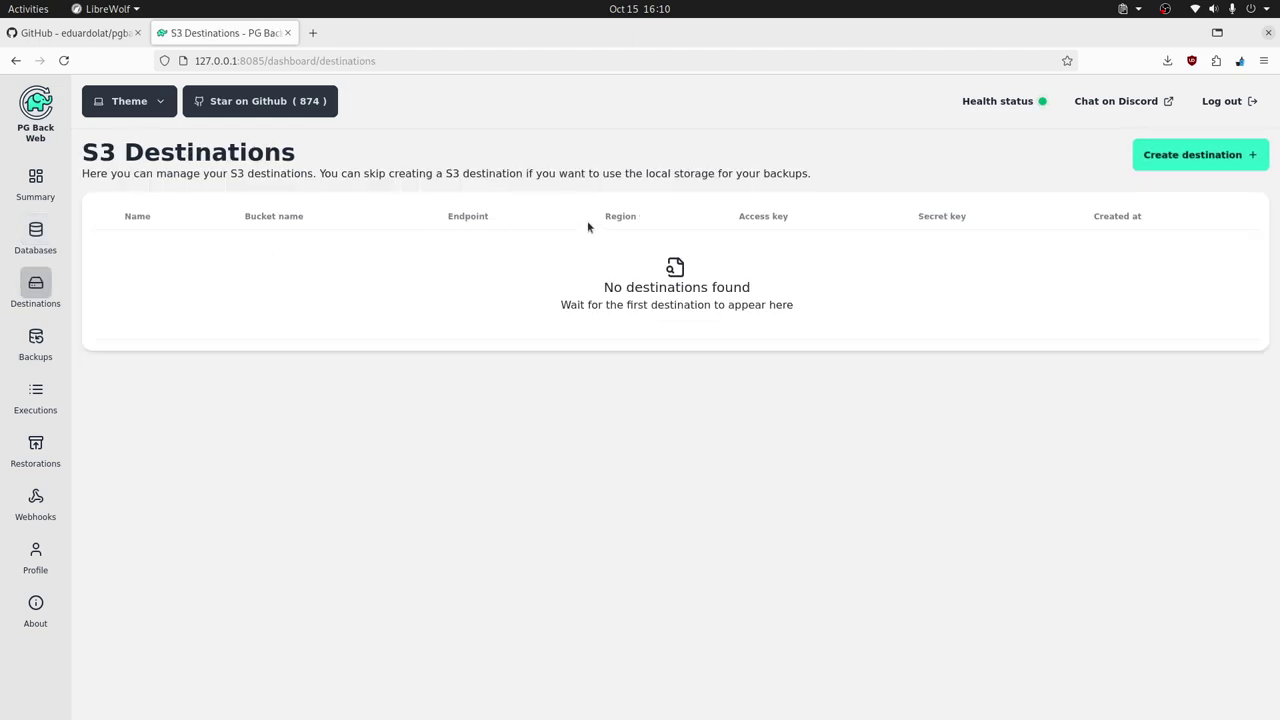
pyautogui.click(1205, 160)
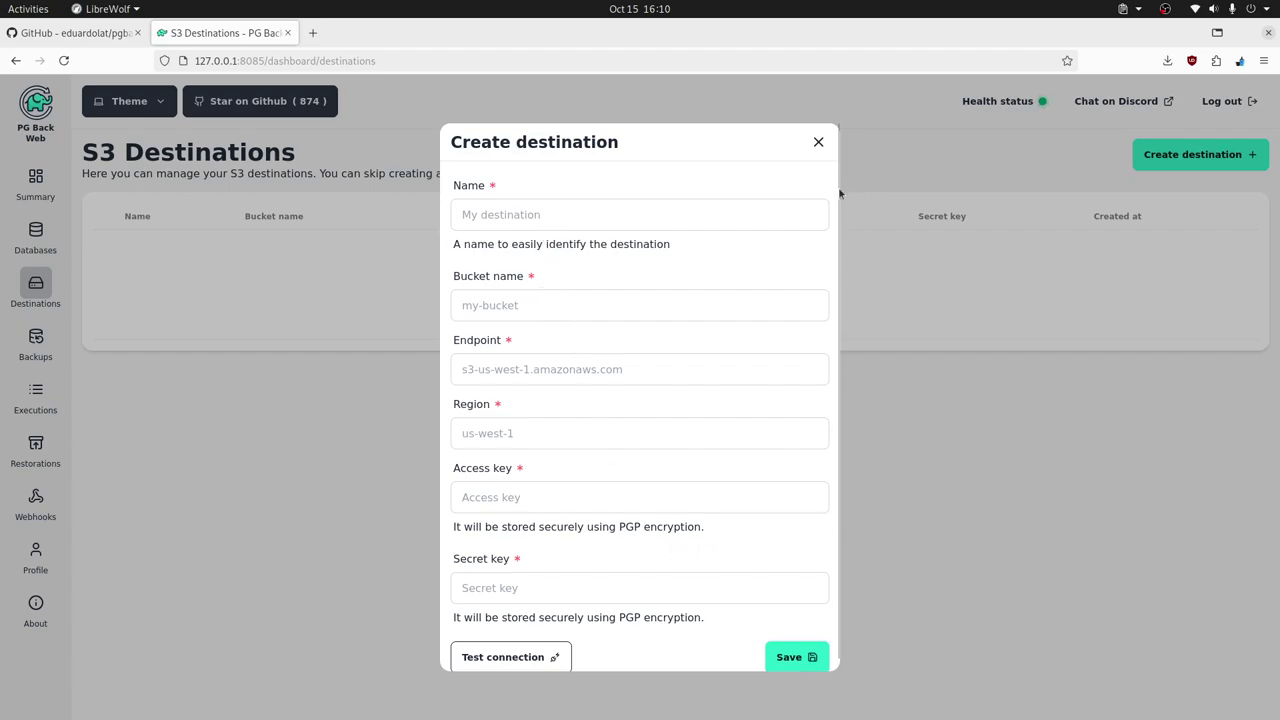
pyautogui.scroll(-1, 796, 372)
pyautogui.scroll(-1, 796, 372)
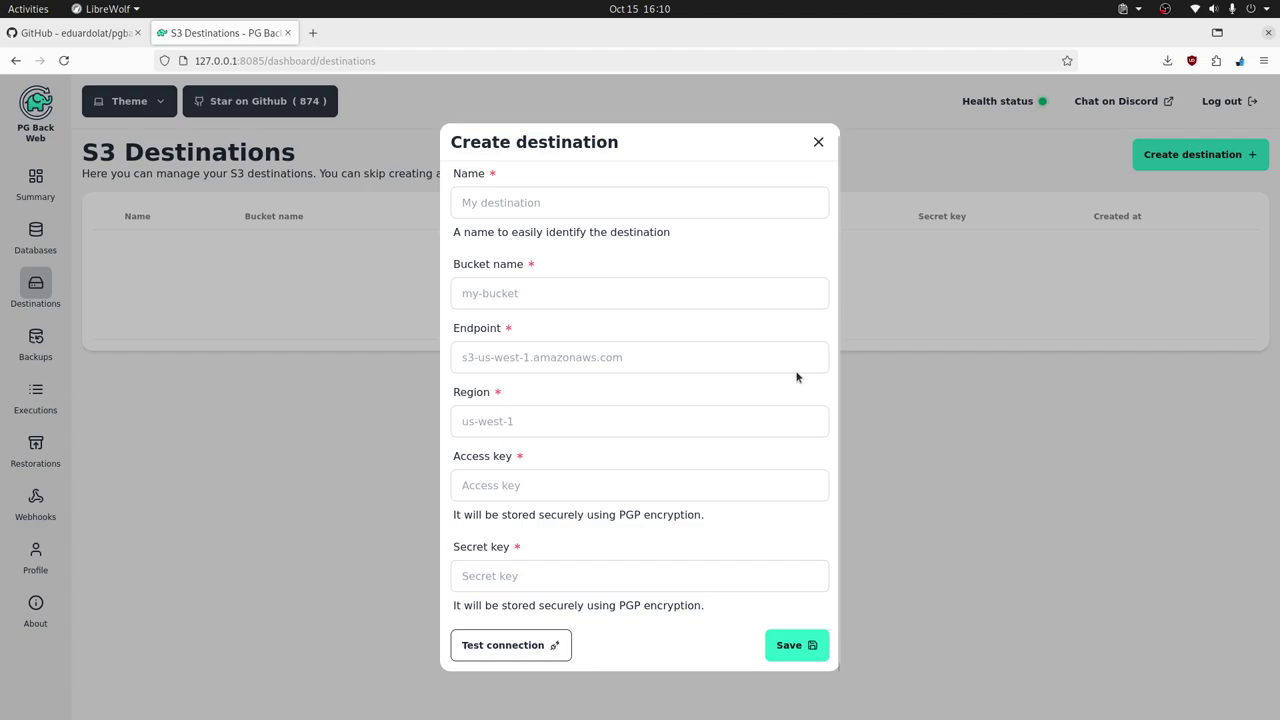
pyautogui.click(818, 142)
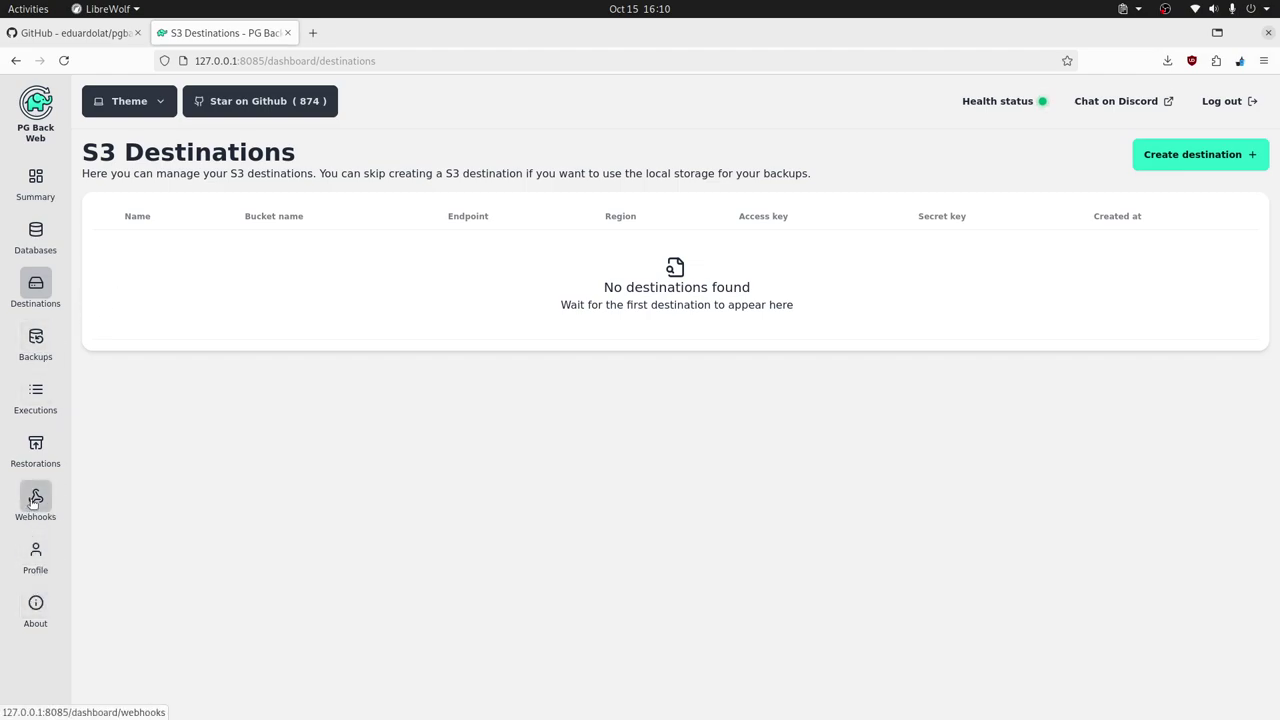
pyautogui.click(36, 340)
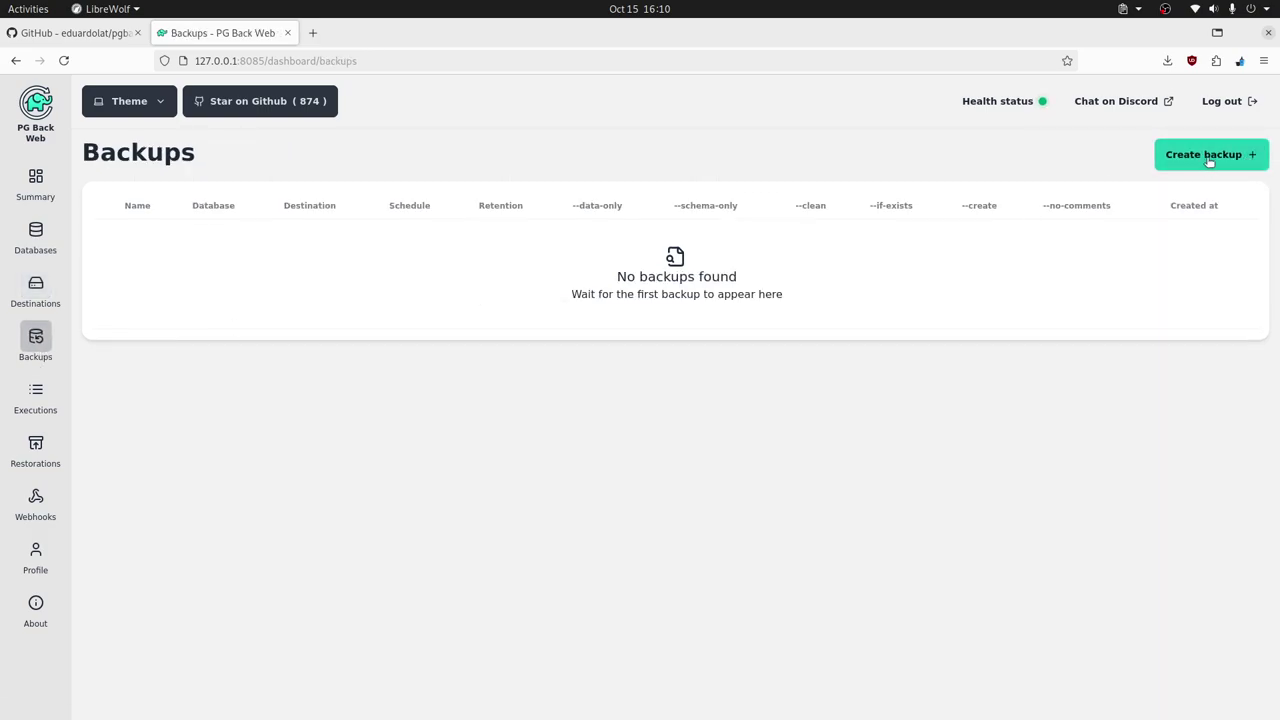
# - Start a backup named pagila-backup targeting the pagila database
pyautogui.click(1208, 156)
pyautogui.click(508, 213)
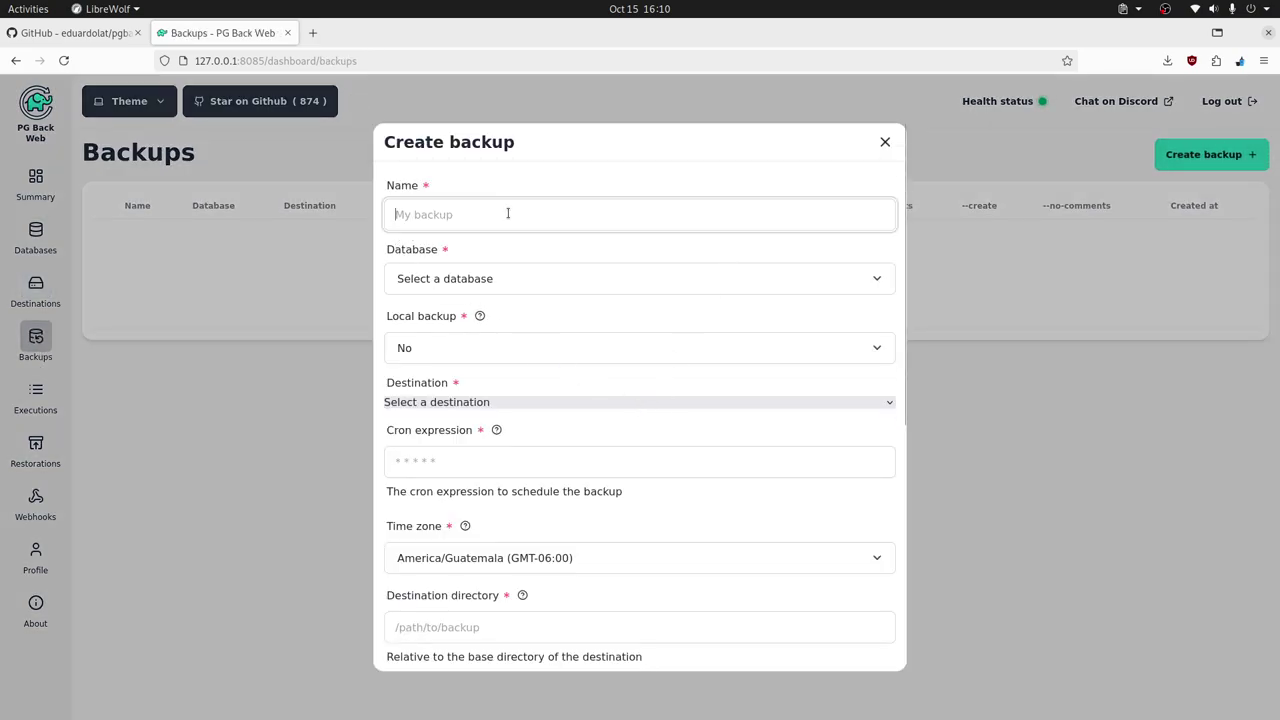
pyautogui.write('pag')
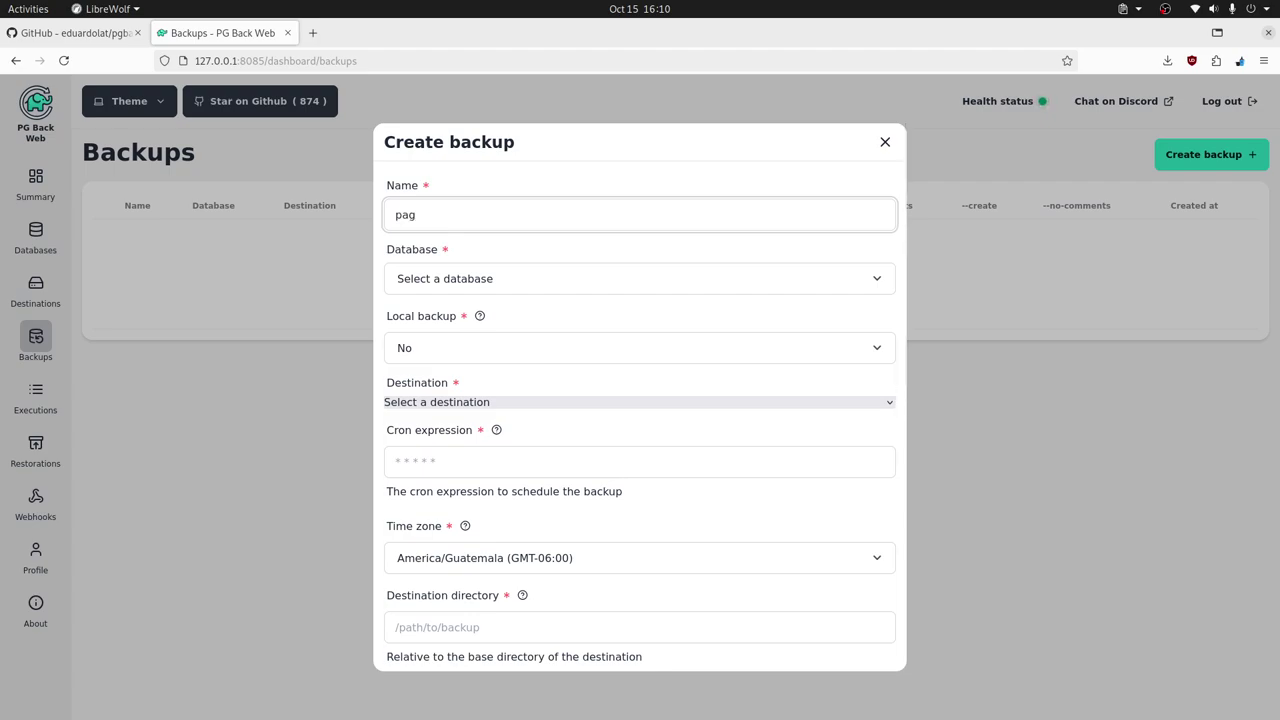
pyautogui.write('ila-backup')
pyautogui.click(500, 280)
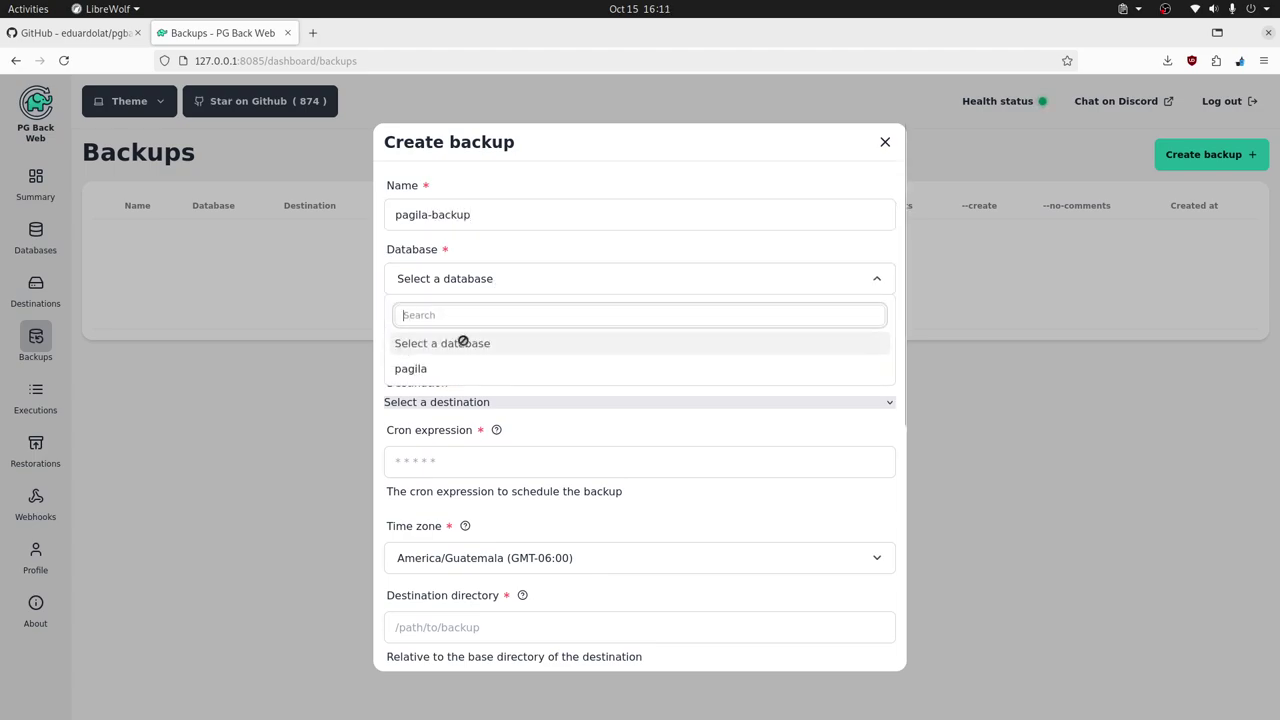
pyautogui.click(445, 372)
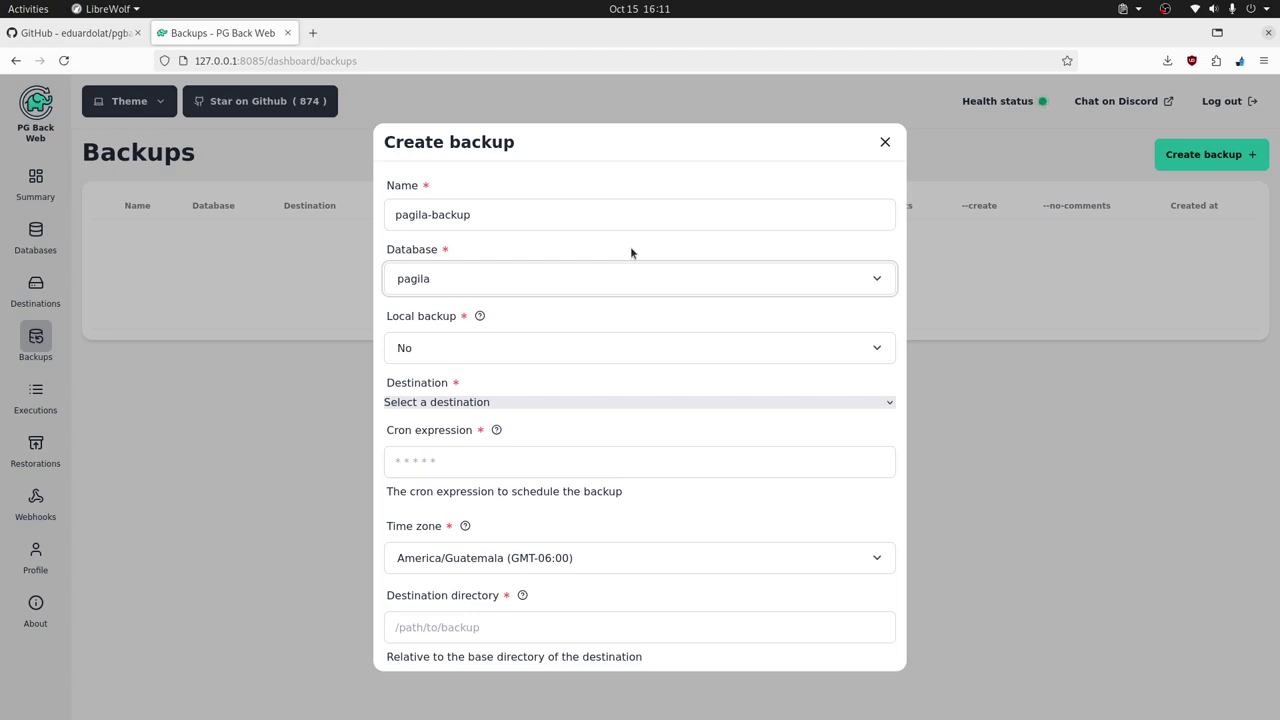
# - Set local backup to Yes and enter the cron schedule */1 * * * *
pyautogui.click(602, 402)
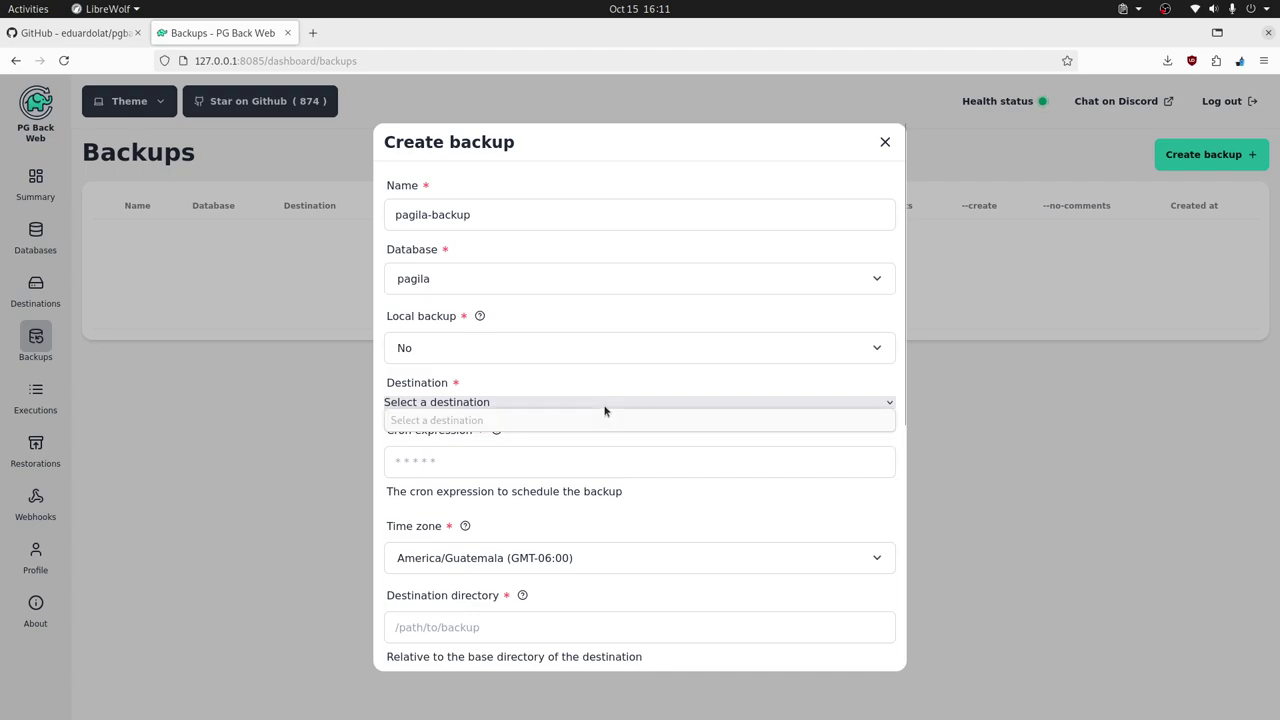
pyautogui.click(514, 395)
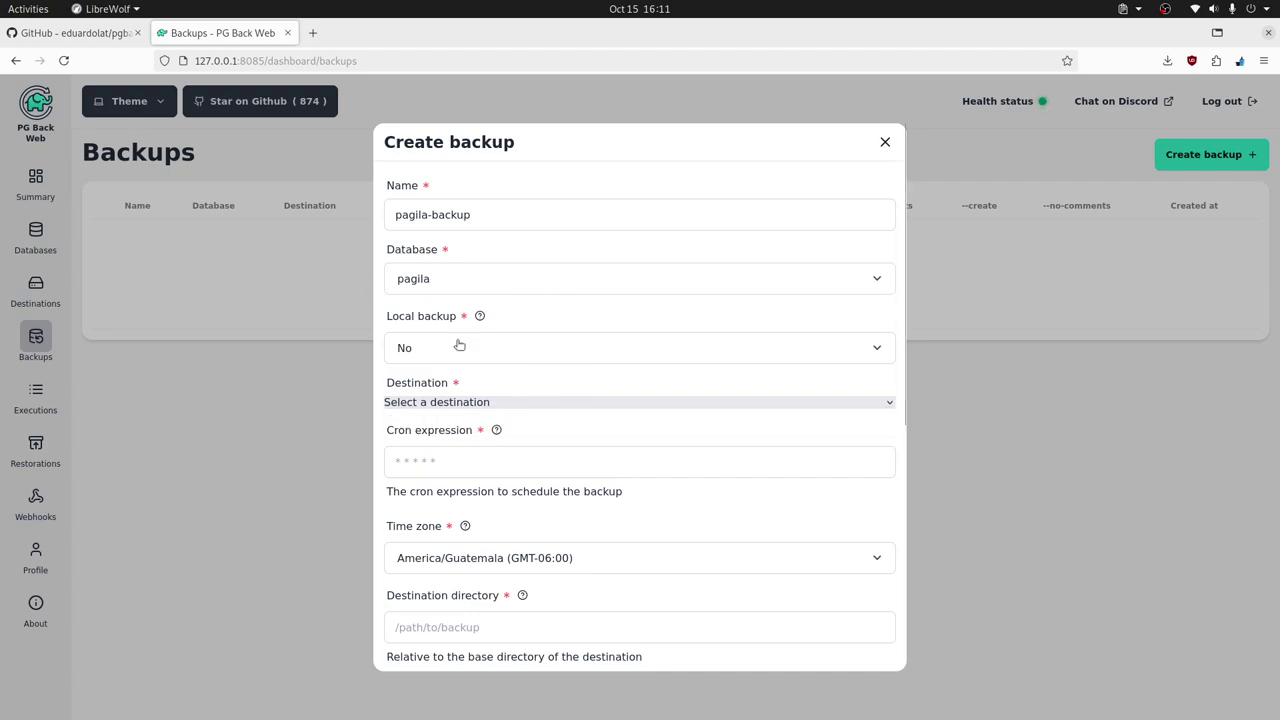
pyautogui.click(564, 351)
pyautogui.click(403, 413)
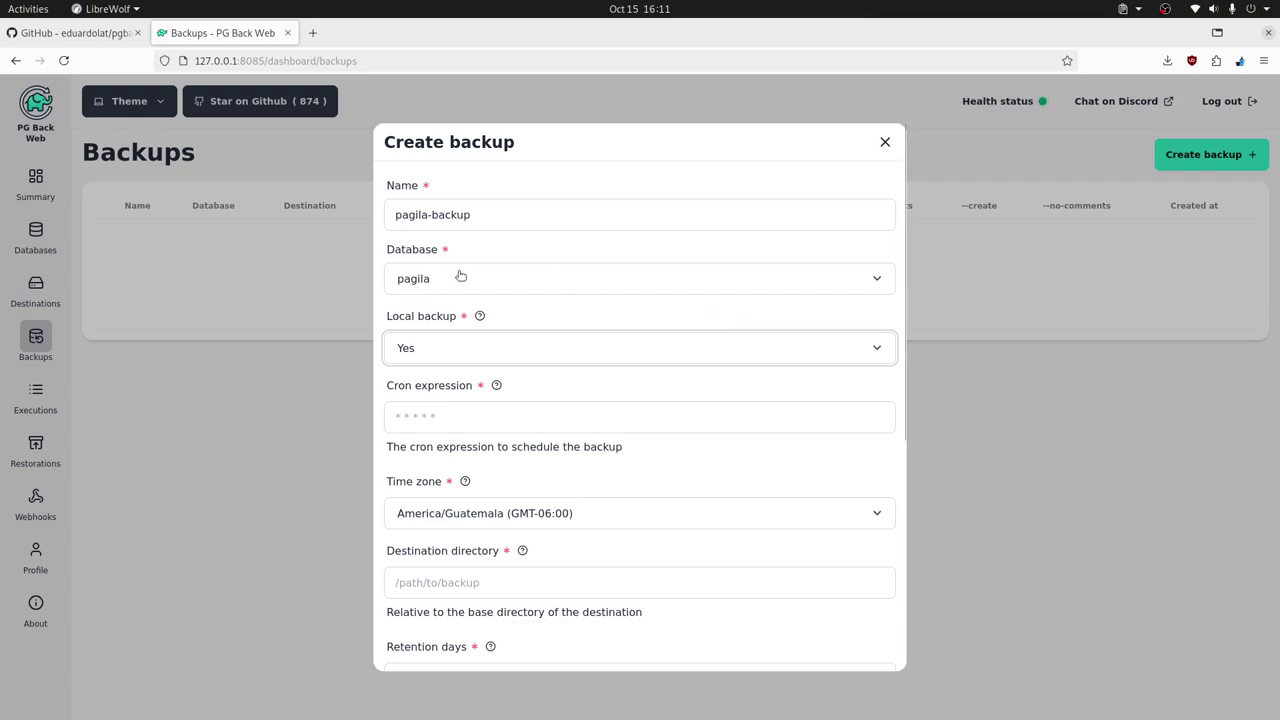
pyautogui.click(406, 413)
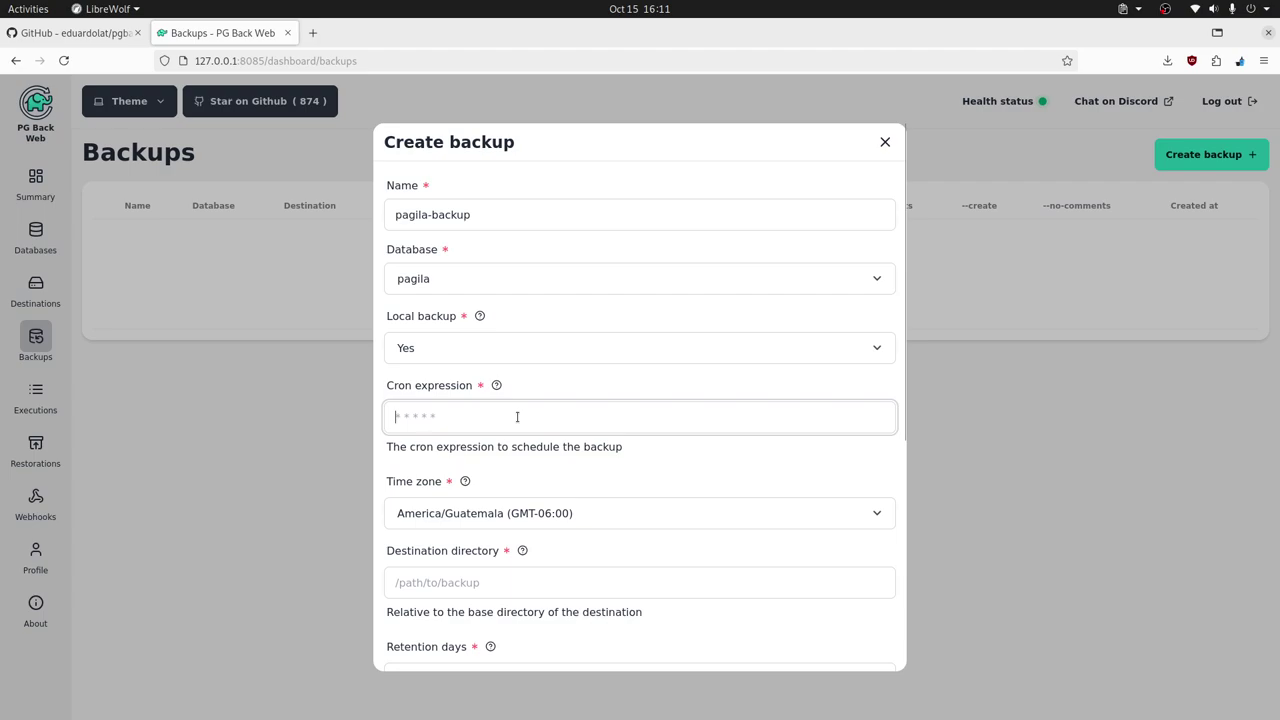
pyautogui.write('*')
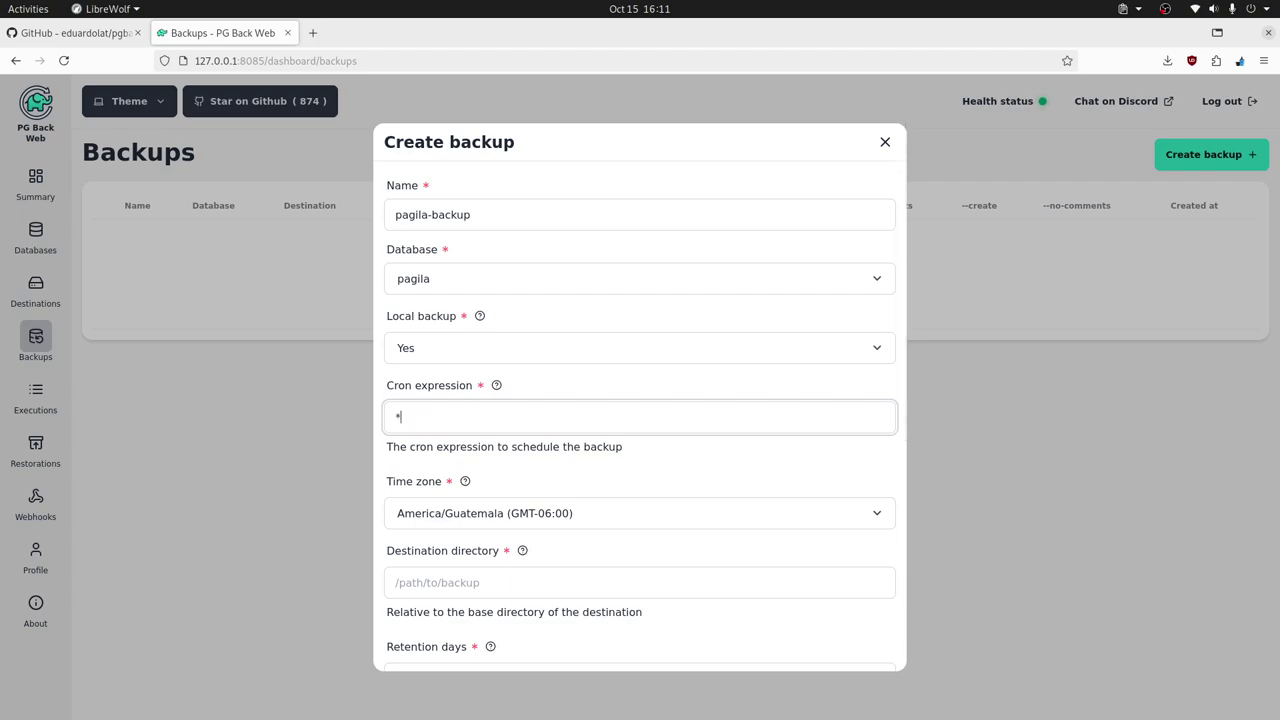
pyautogui.write('/1 * * * *')
# - Choose the America/Guayaquil time zone and set the destination directory to /pagila
pyautogui.click(626, 514)
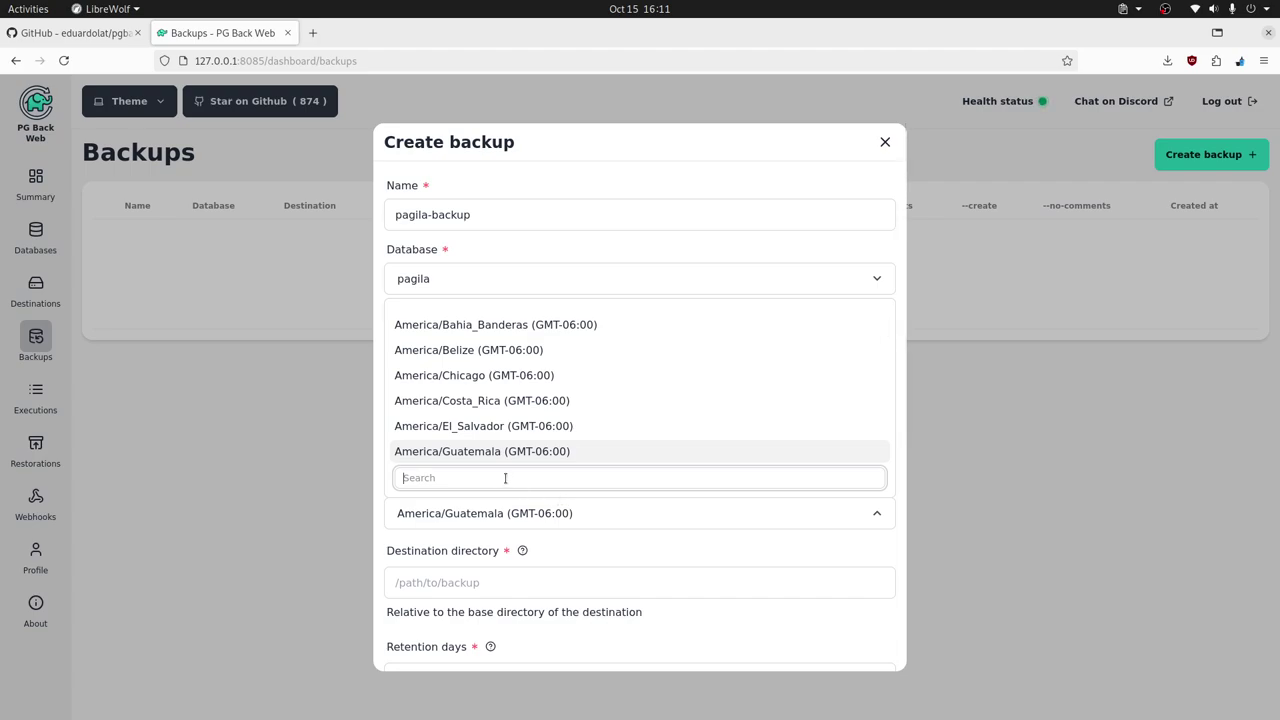
pyautogui.scroll(-2, 528, 444)
pyautogui.scroll(-10, 528, 444)
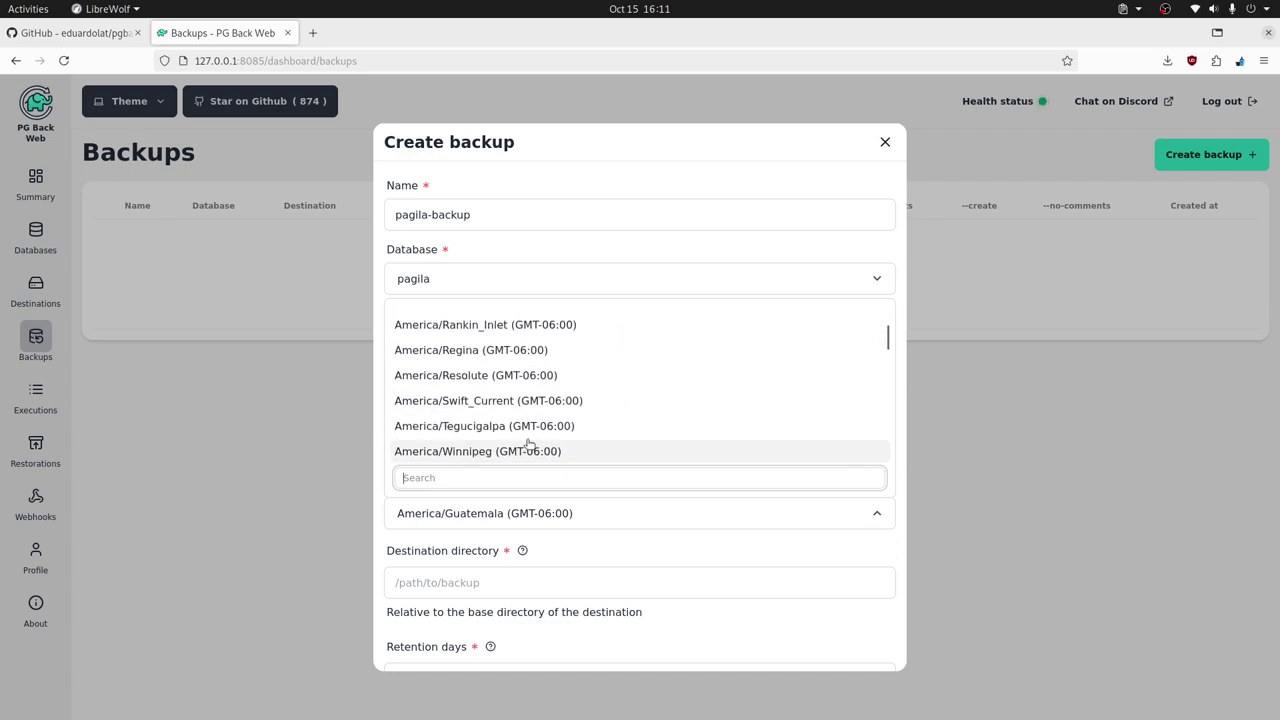
pyautogui.scroll(-8, 528, 444)
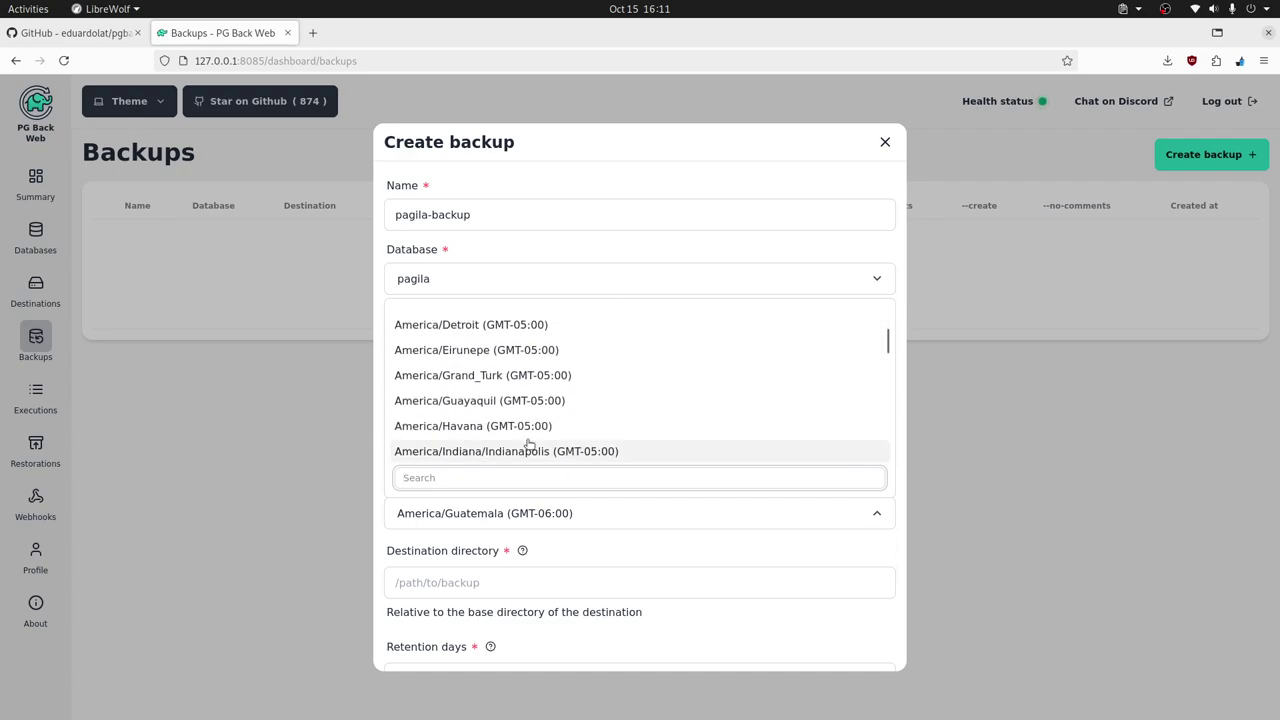
pyautogui.click(445, 400)
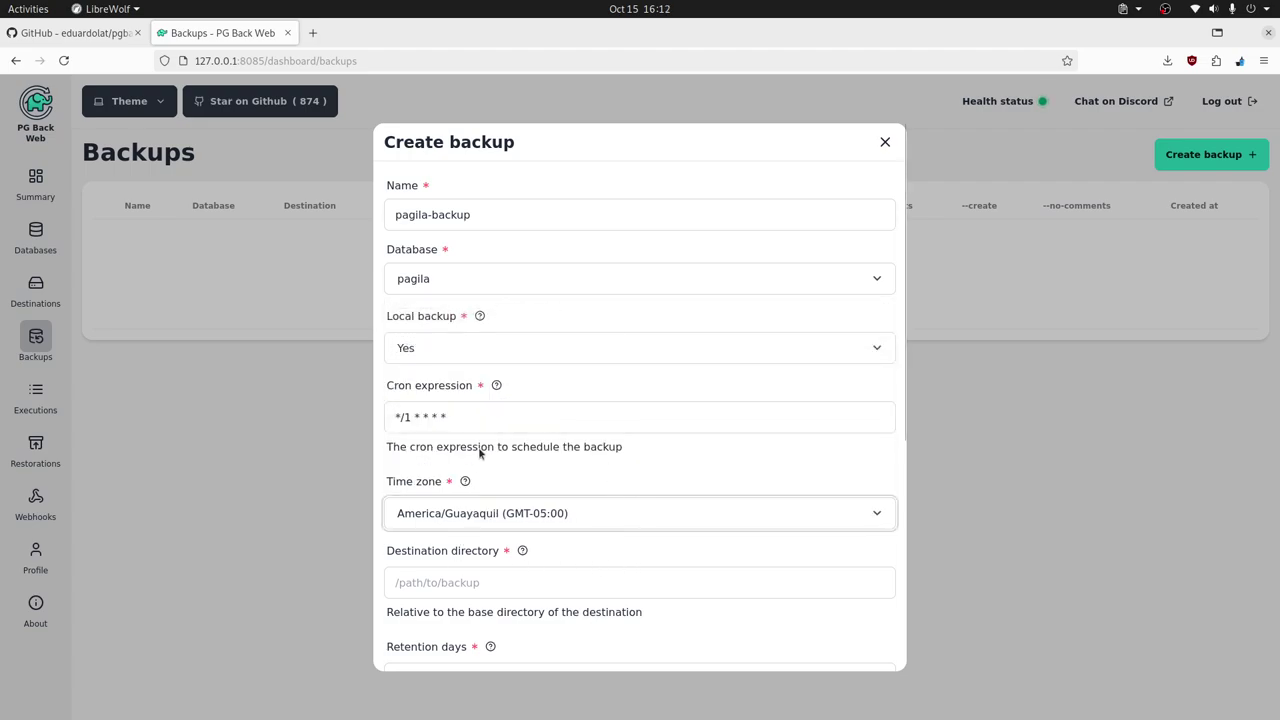
pyautogui.click(474, 585)
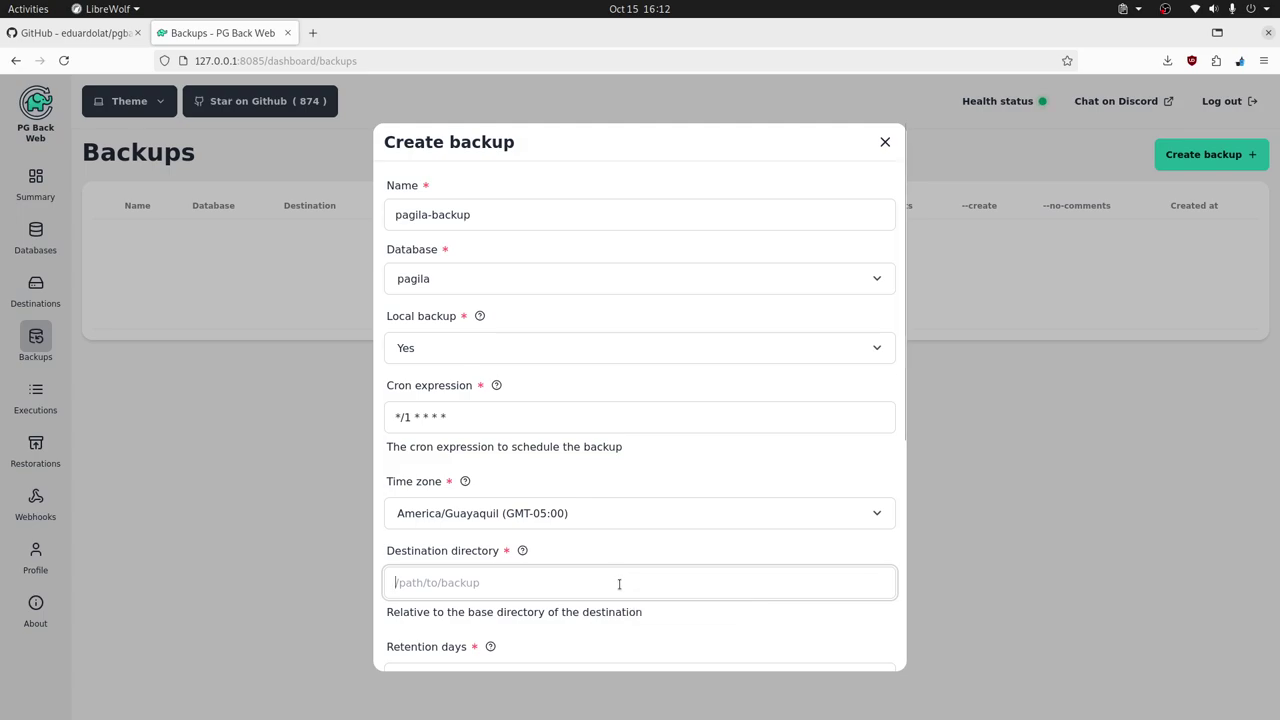
pyautogui.doubleClick(412, 214)
pyautogui.hotkey('ctrl', 'c')
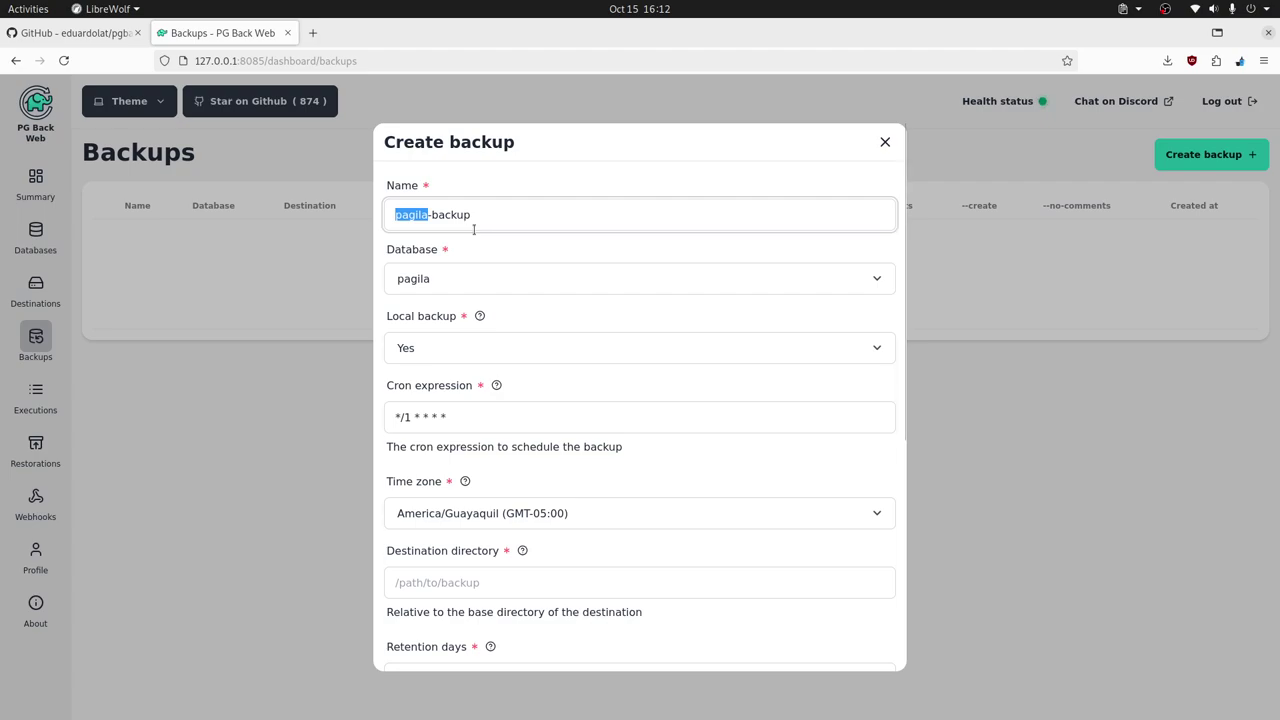
pyautogui.click(472, 582)
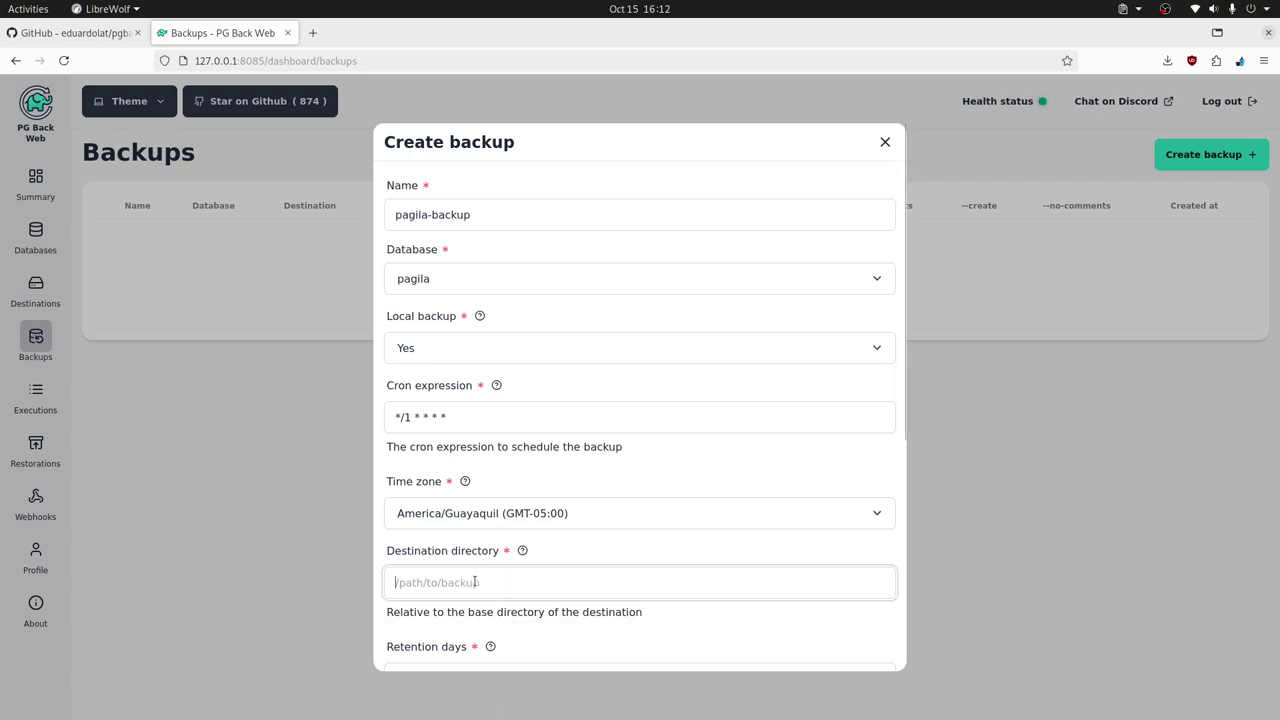
pyautogui.hotkey('ctrl', 'v')
pyautogui.press('Home')
pyautogui.write('/')
# - Set retention to 30 days and save pagila-backup
pyautogui.scroll(-4, 886, 588)
pyautogui.scroll(-2, 886, 594)
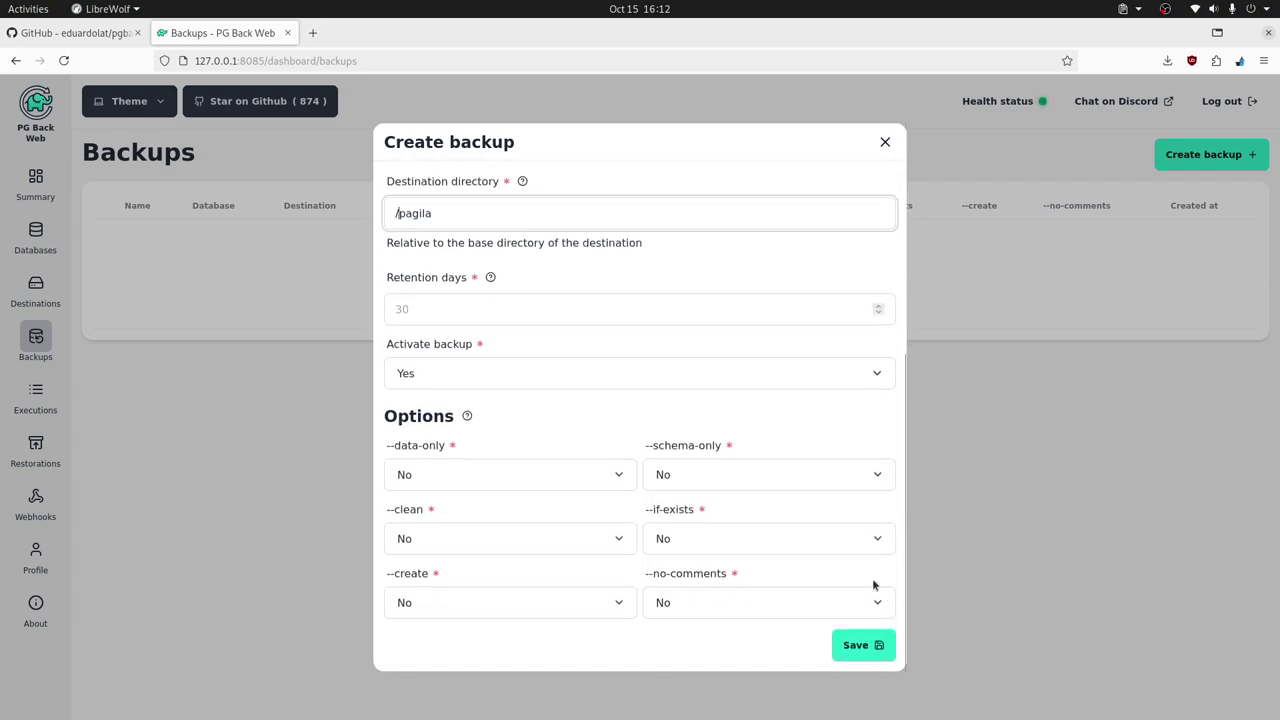
pyautogui.click(443, 306)
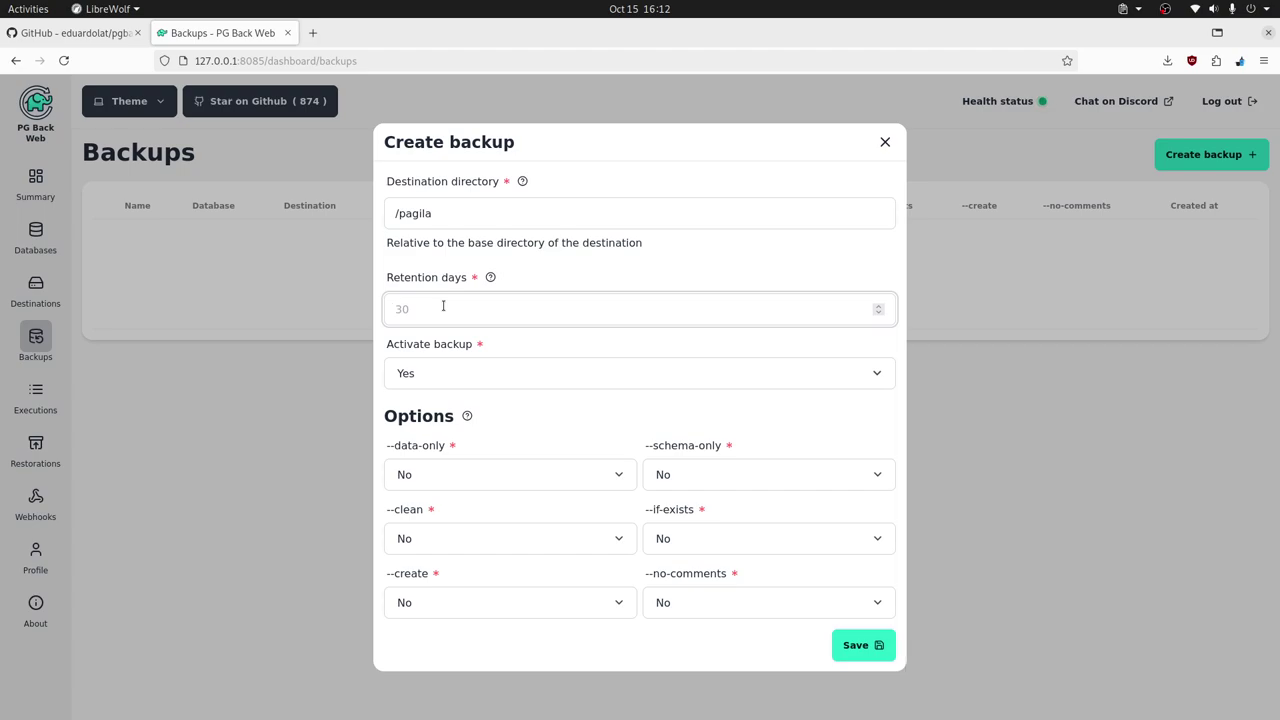
pyautogui.write('30')
pyautogui.click(505, 372)
pyautogui.scroll(5, 629, 398)
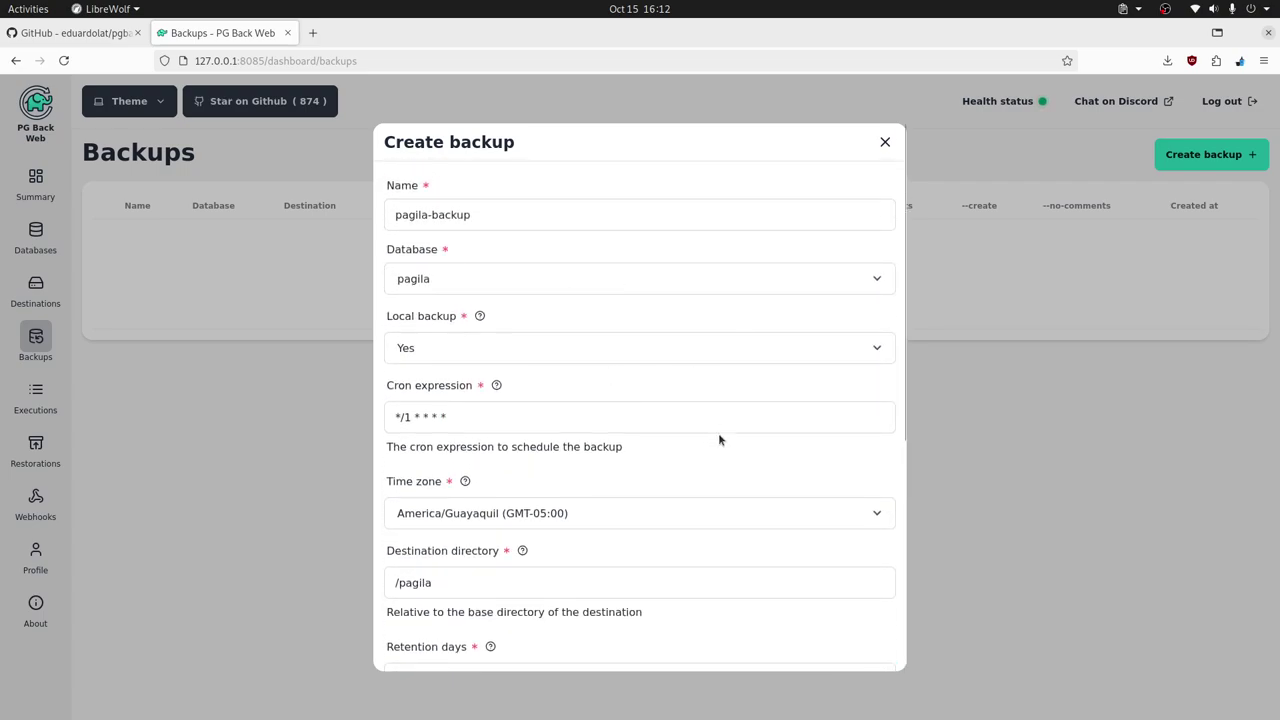
pyautogui.scroll(-5, 766, 447)
pyautogui.scroll(-3, 809, 420)
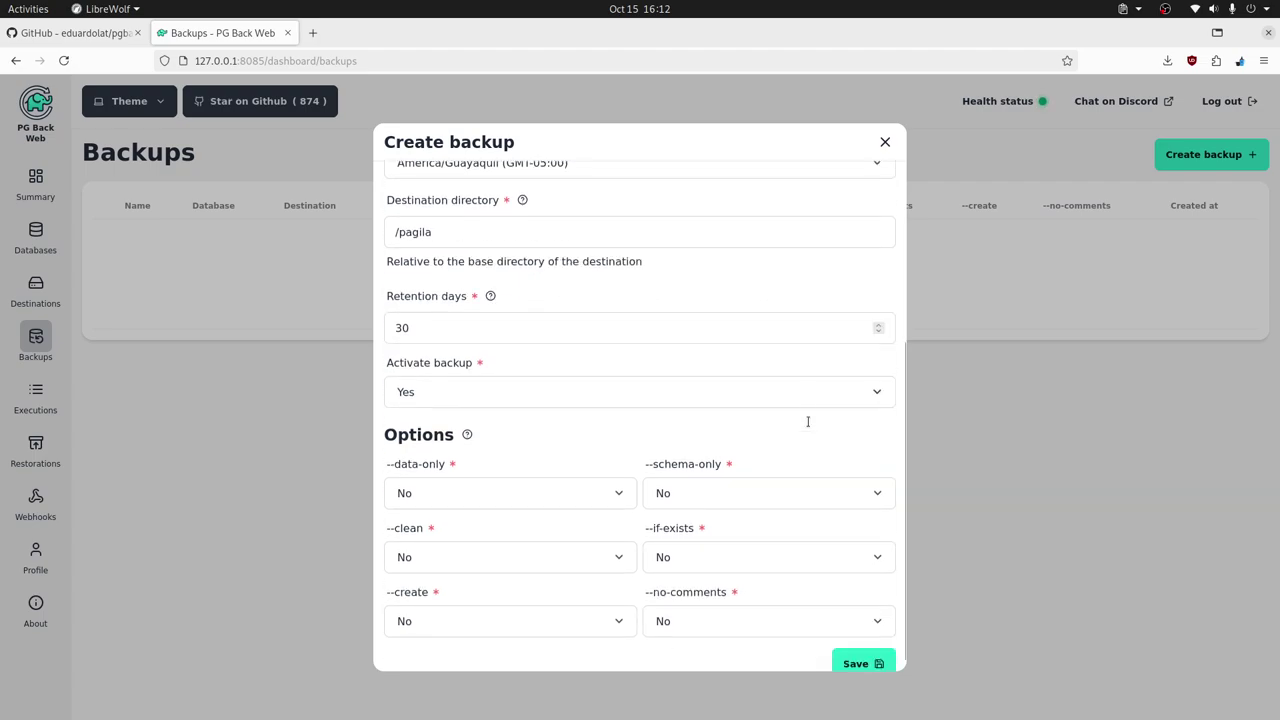
pyautogui.click(836, 648)
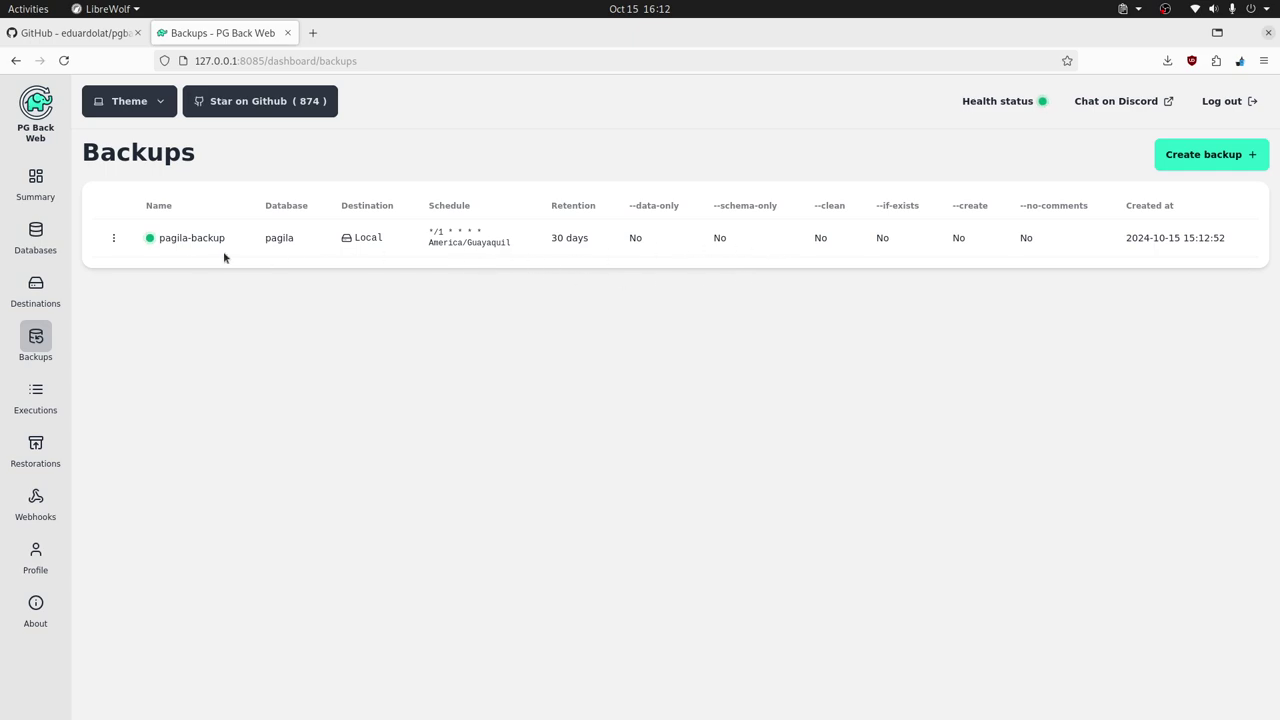
# - View pagila-backup's executions, find none, and go back to its actions menu on Backups
pyautogui.click(113, 238)
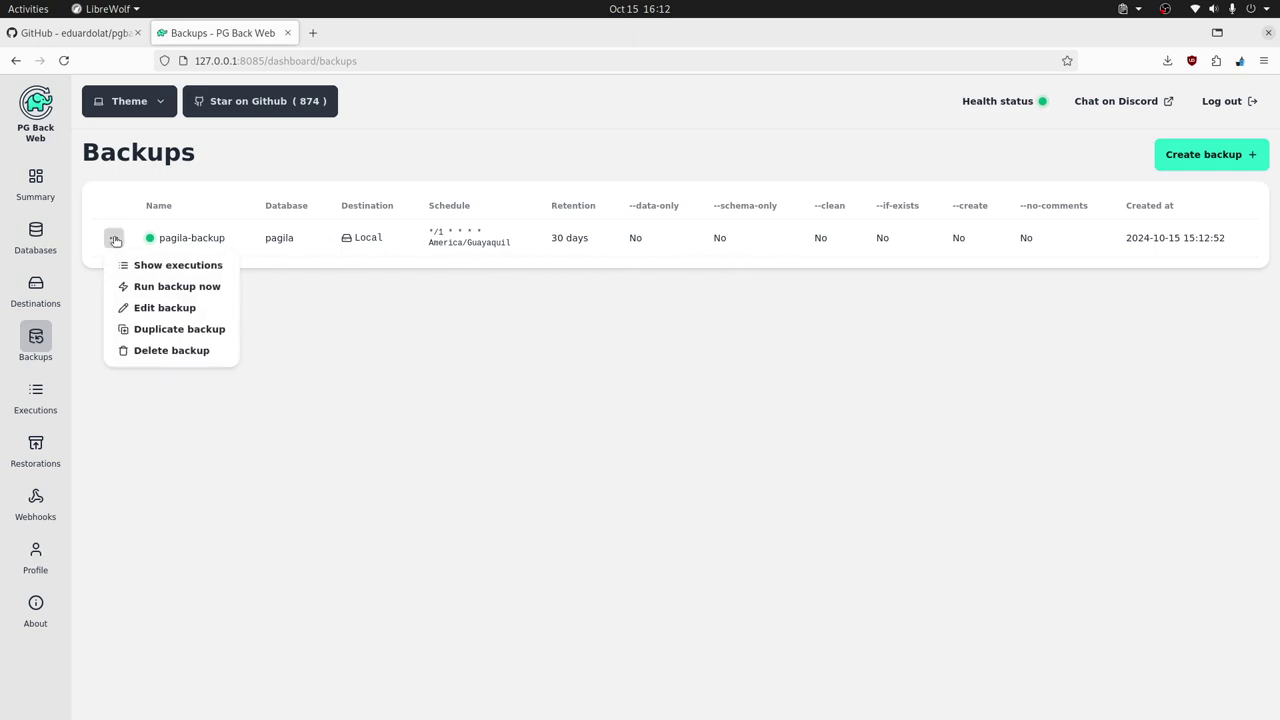
pyautogui.click(158, 264)
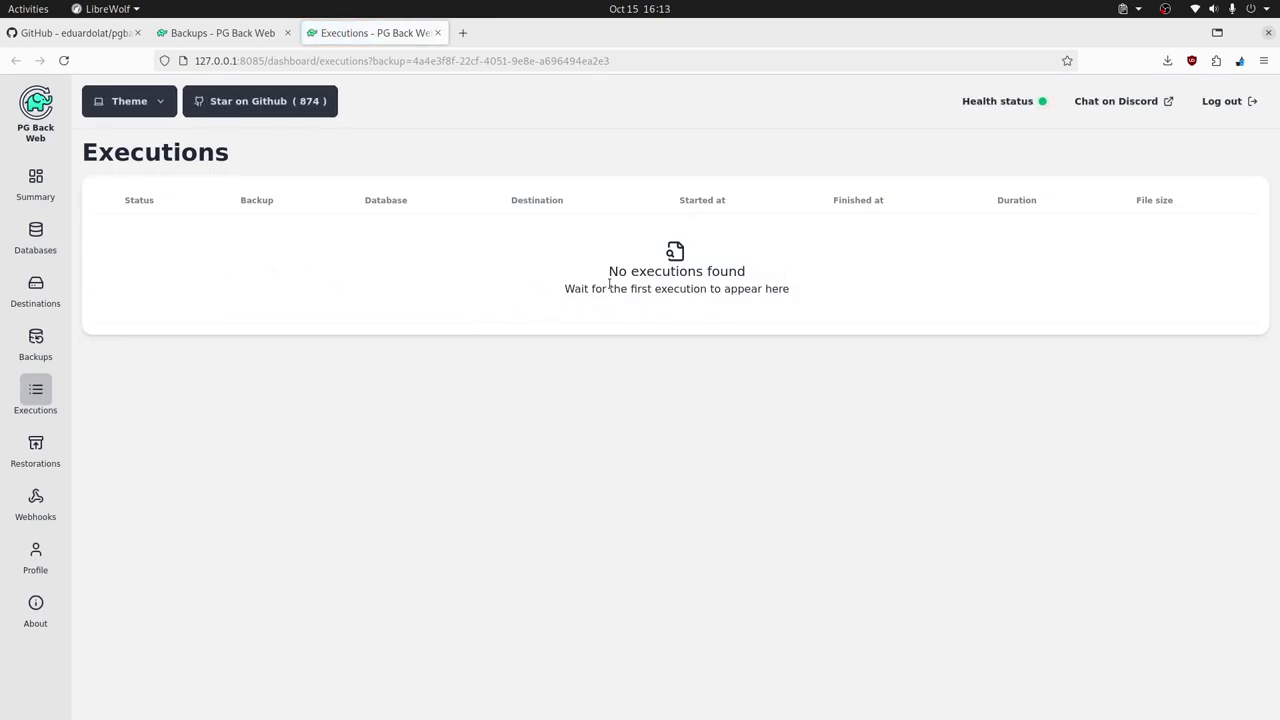
pyautogui.click(36, 340)
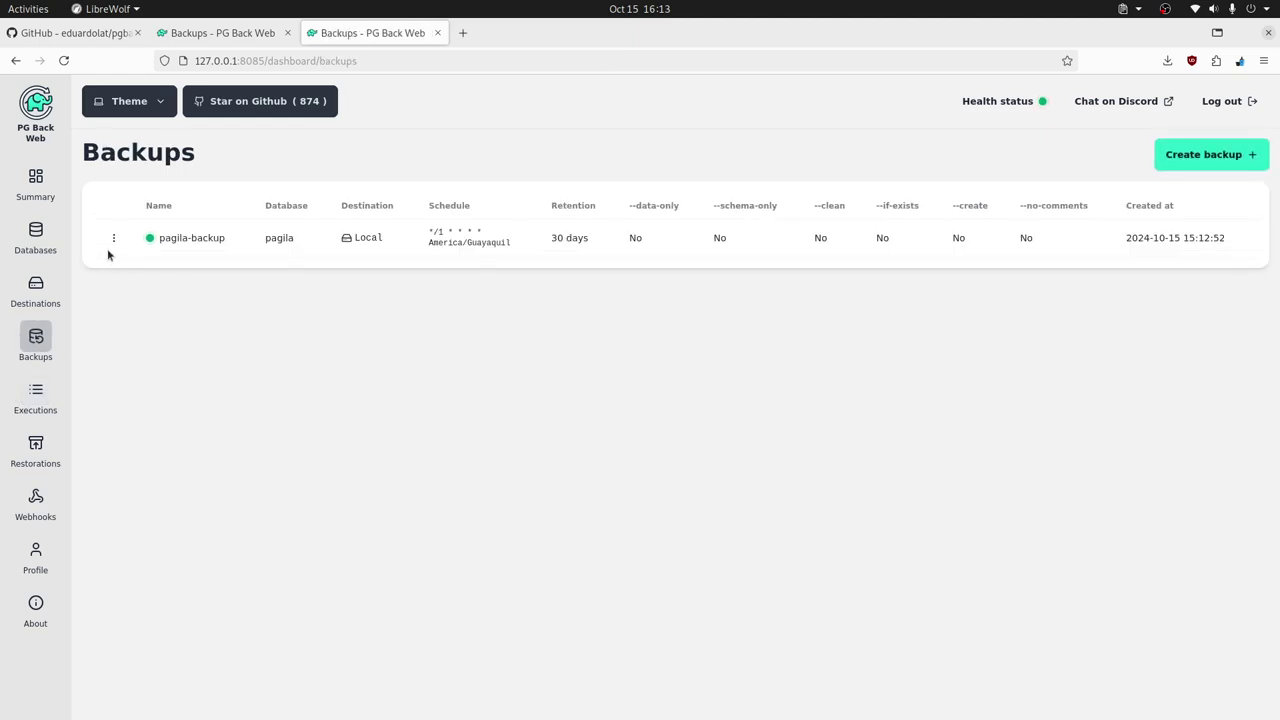
pyautogui.click(112, 239)
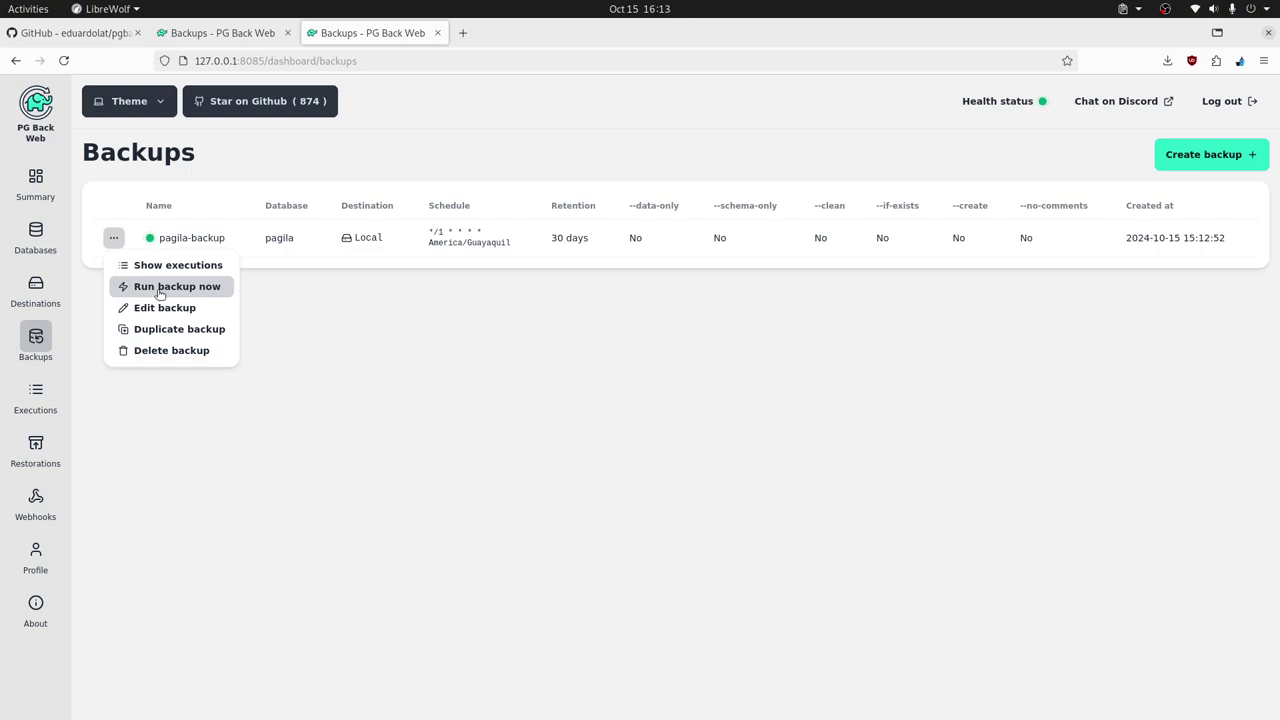
# - Run pagila-backup immediately and list its executions, now showing two successful runs
pyautogui.click(160, 292)
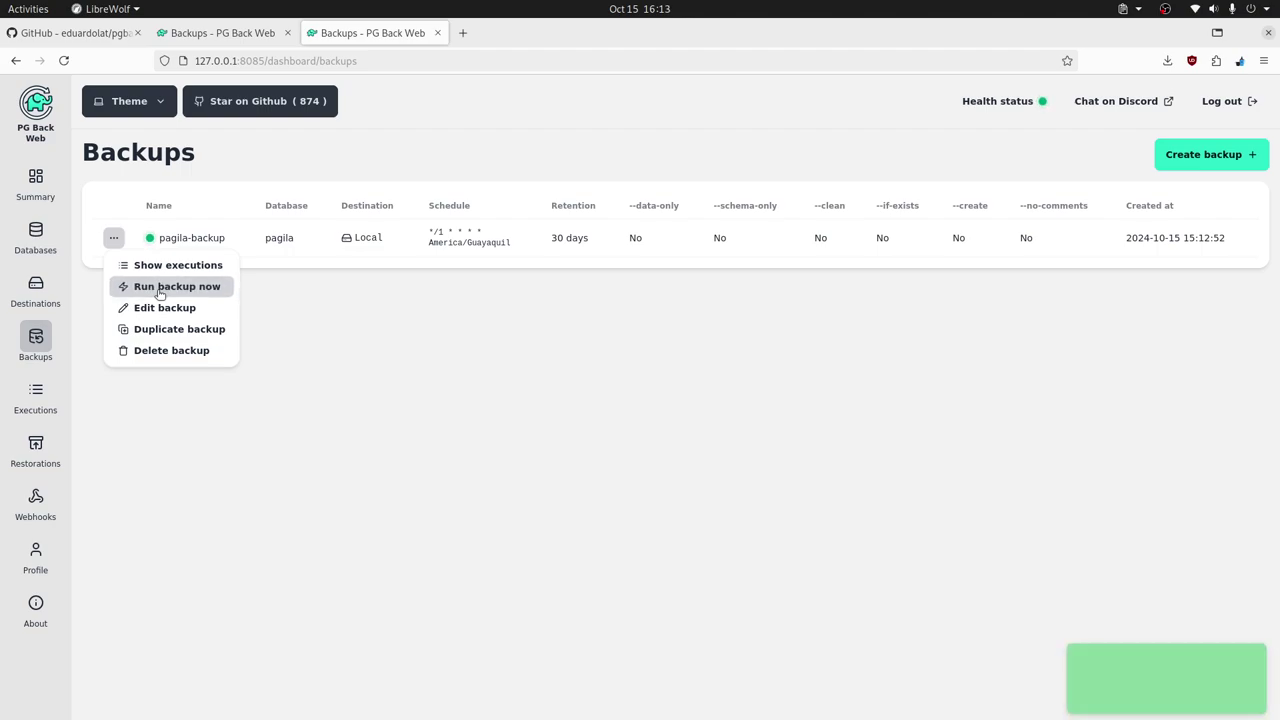
pyautogui.click(746, 343)
pyautogui.click(113, 237)
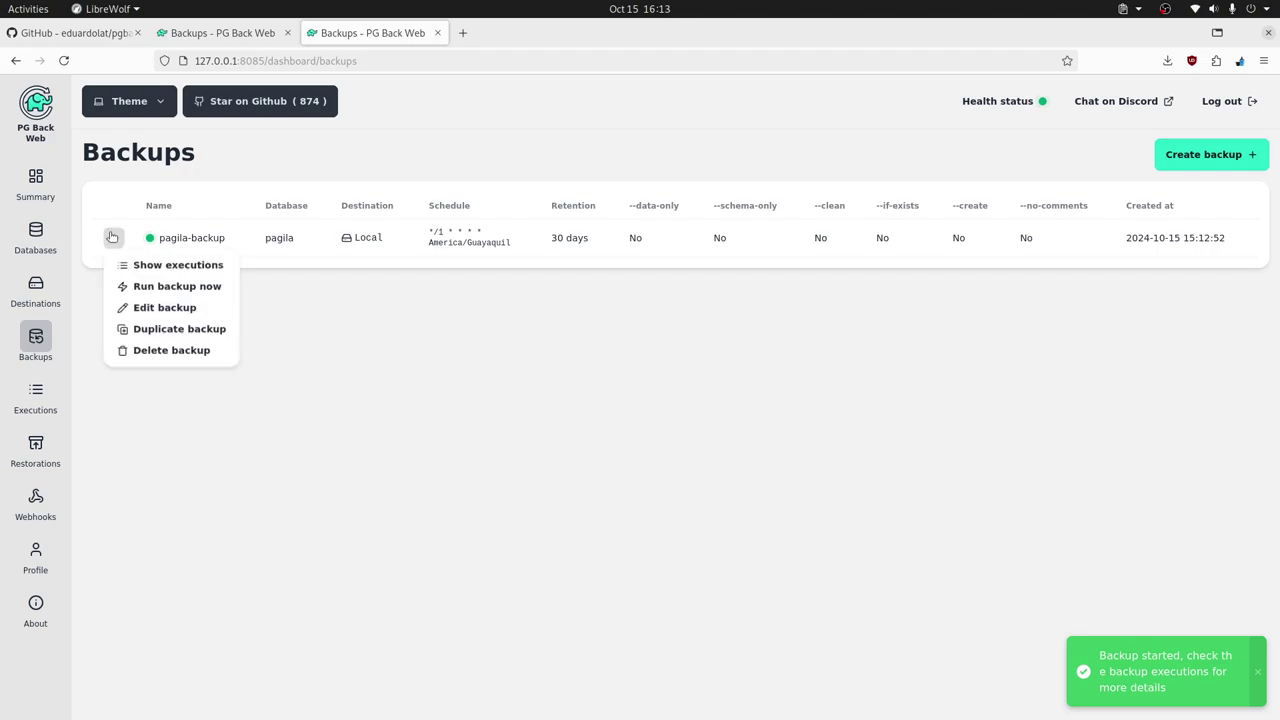
pyautogui.click(152, 265)
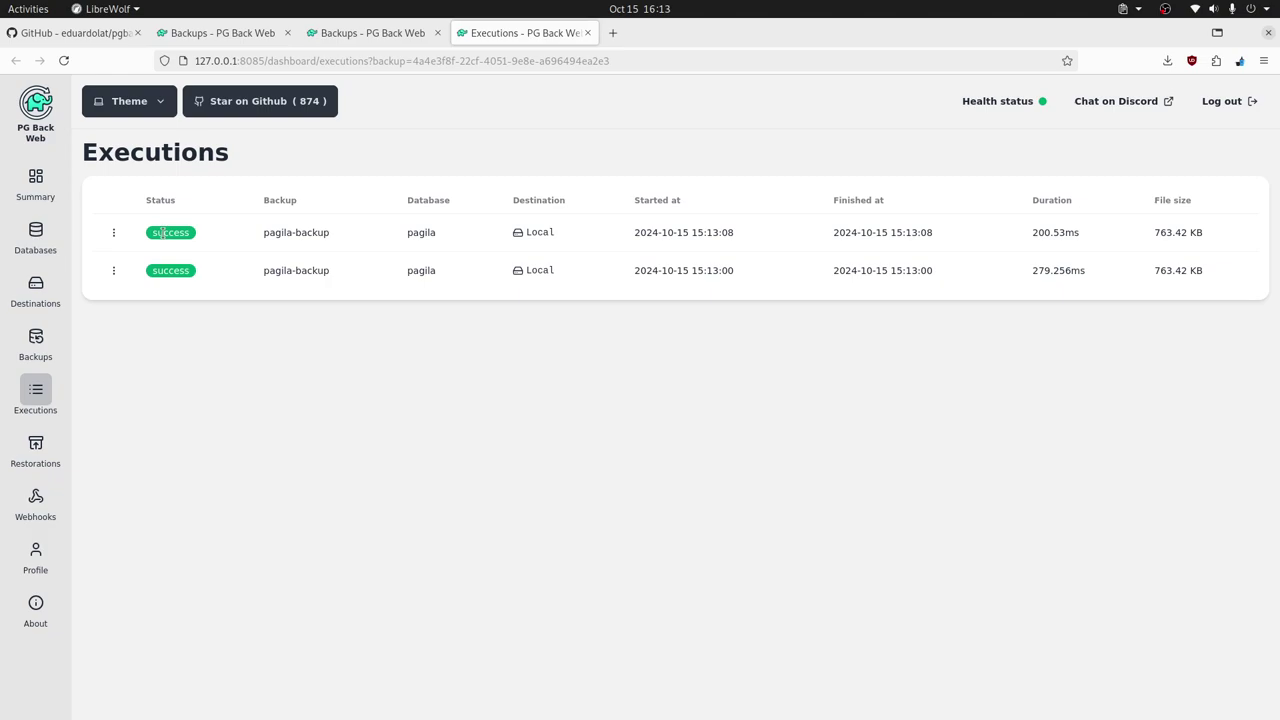
# - View the latest pagila-backup execution's details (successful, 763.42 KB), then switch to the GitHub README
pyautogui.click(114, 232)
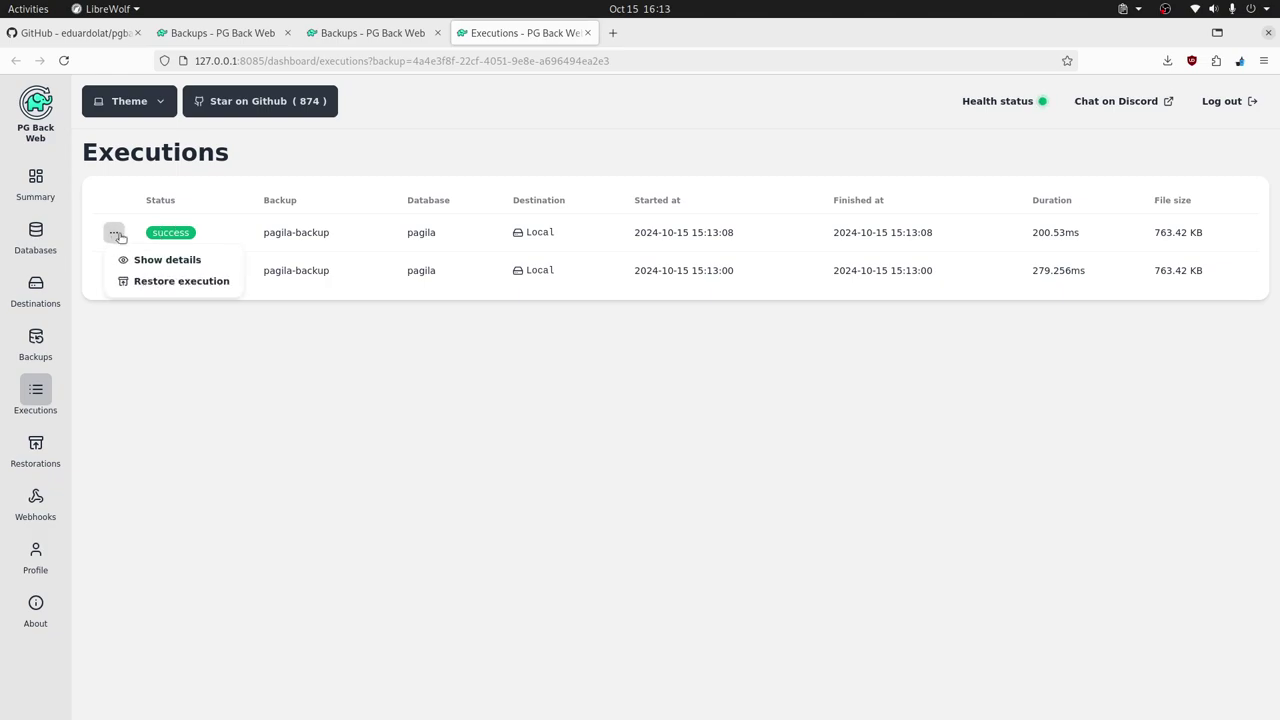
pyautogui.click(185, 262)
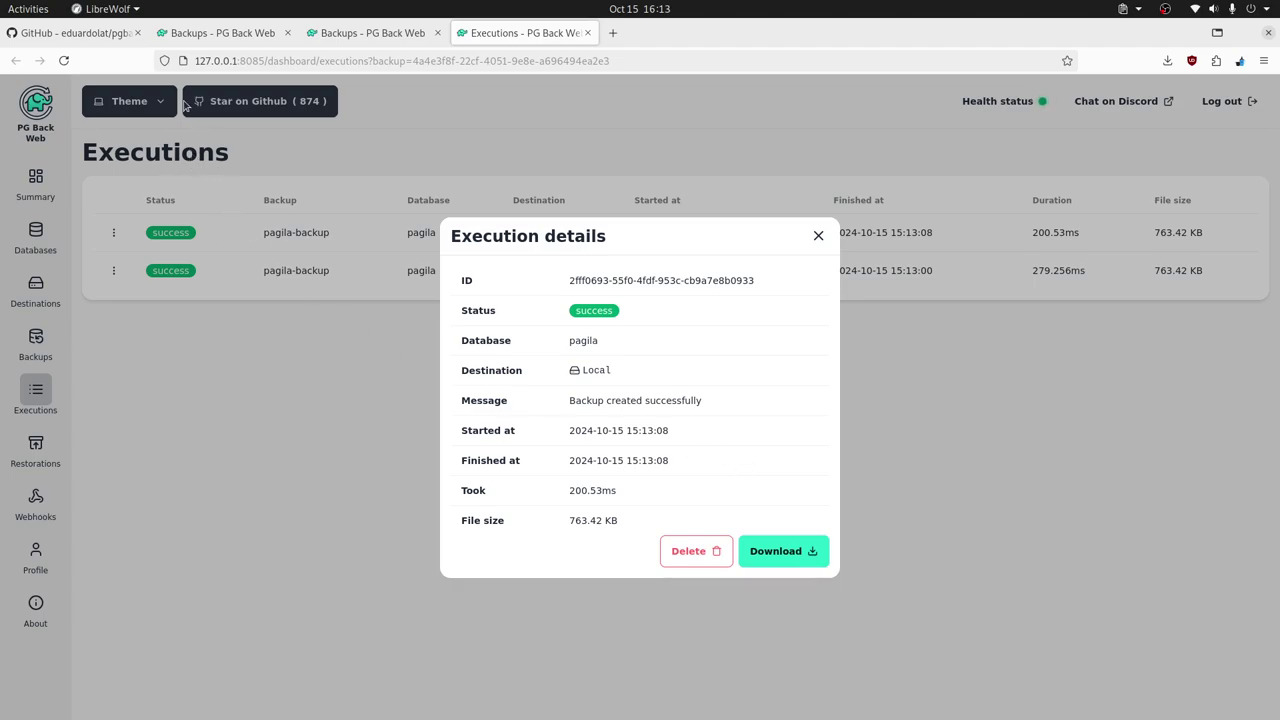
pyautogui.click(94, 34)
# - Return to the pagila-backup executions list and open the newest execution's actions menu
pyautogui.scroll(8, 723, 520)
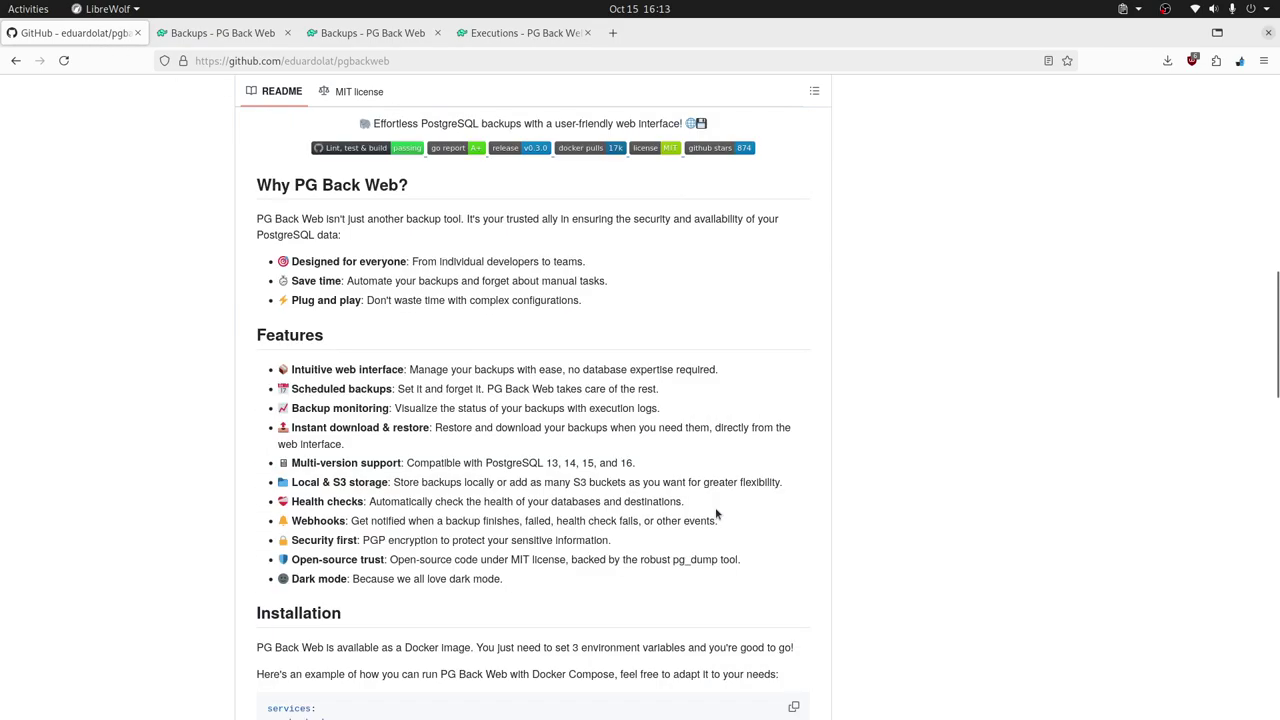
pyautogui.scroll(10, 710, 510)
pyautogui.scroll(-5, 998, 574)
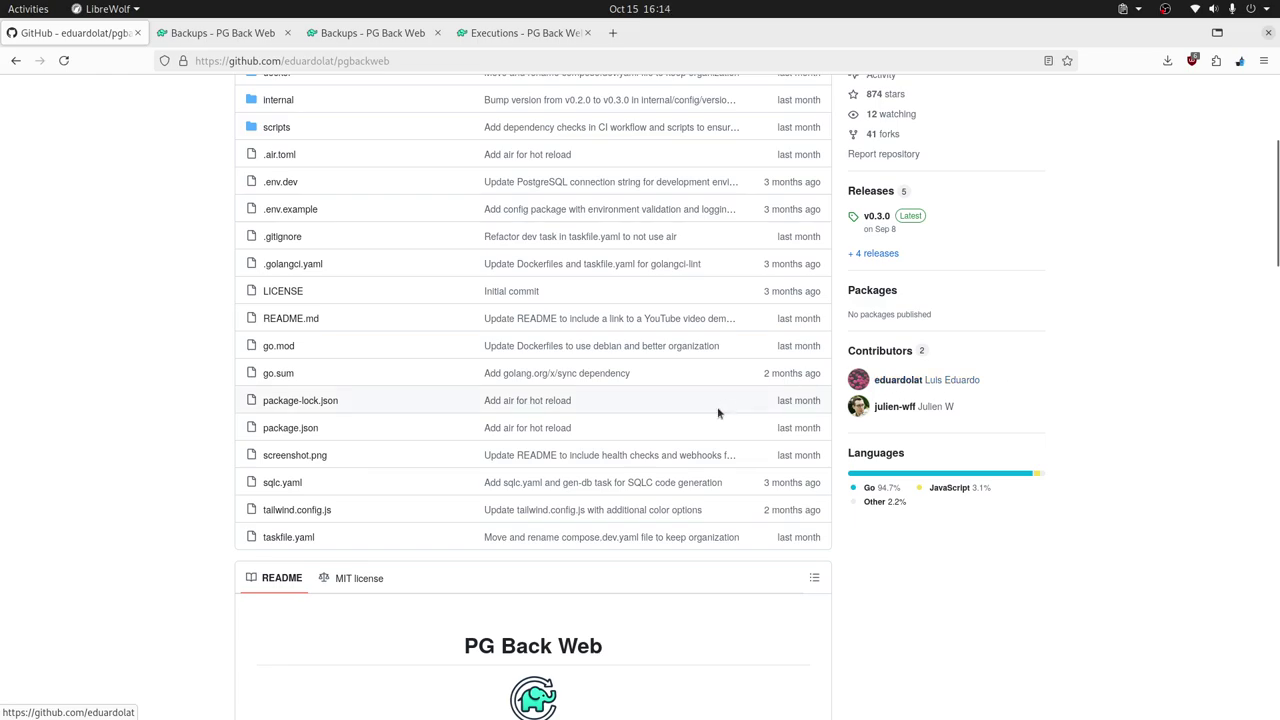
pyautogui.hotkey('ctrl', 'shift', 'Tab')
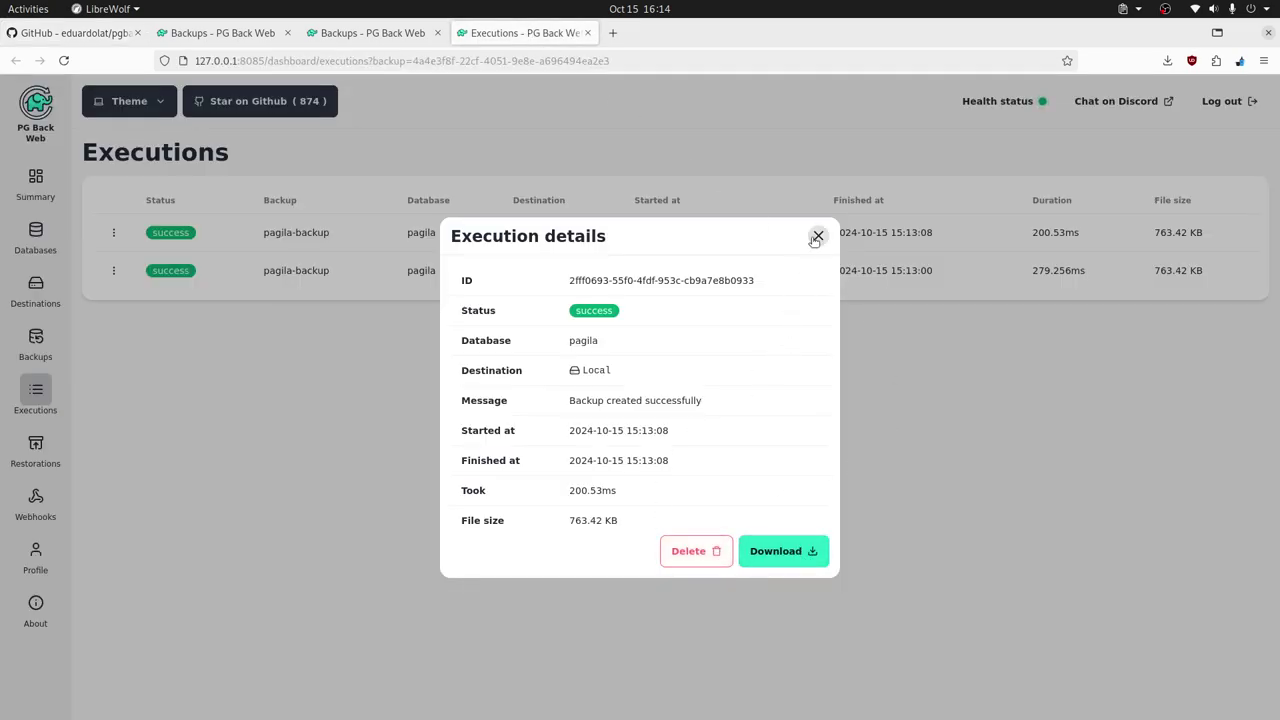
pyautogui.click(818, 236)
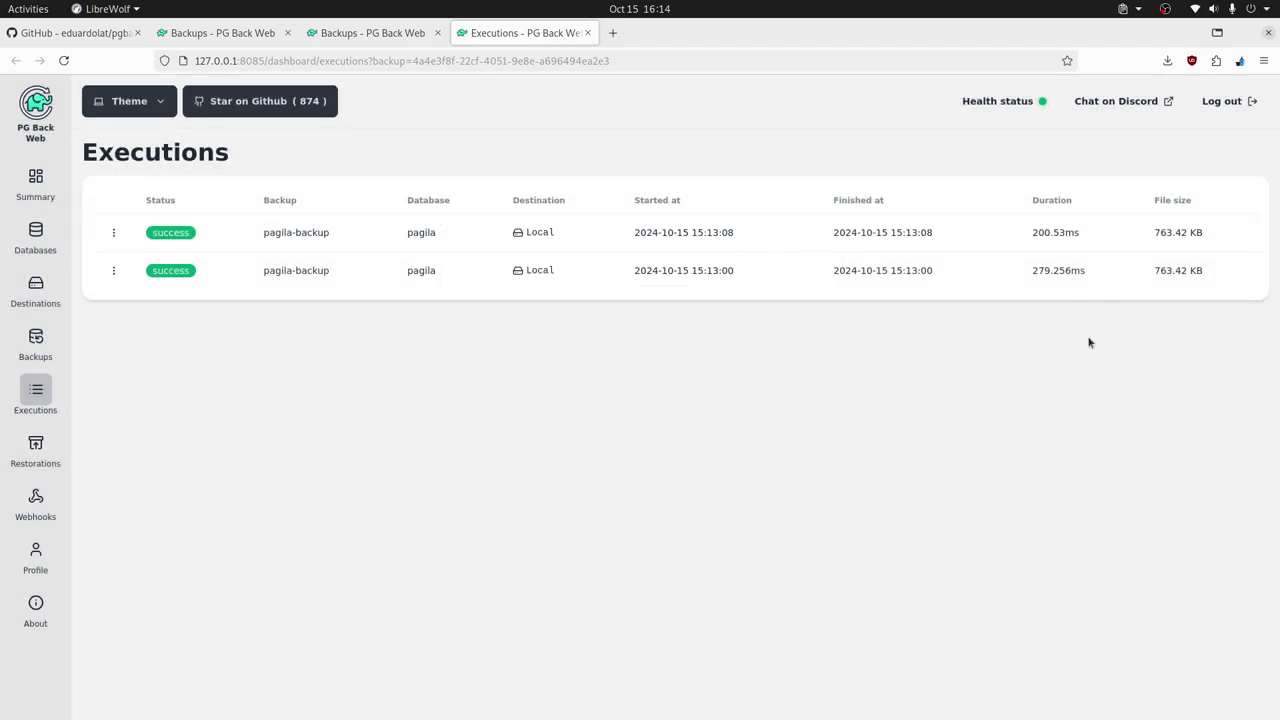
pyautogui.click(115, 234)
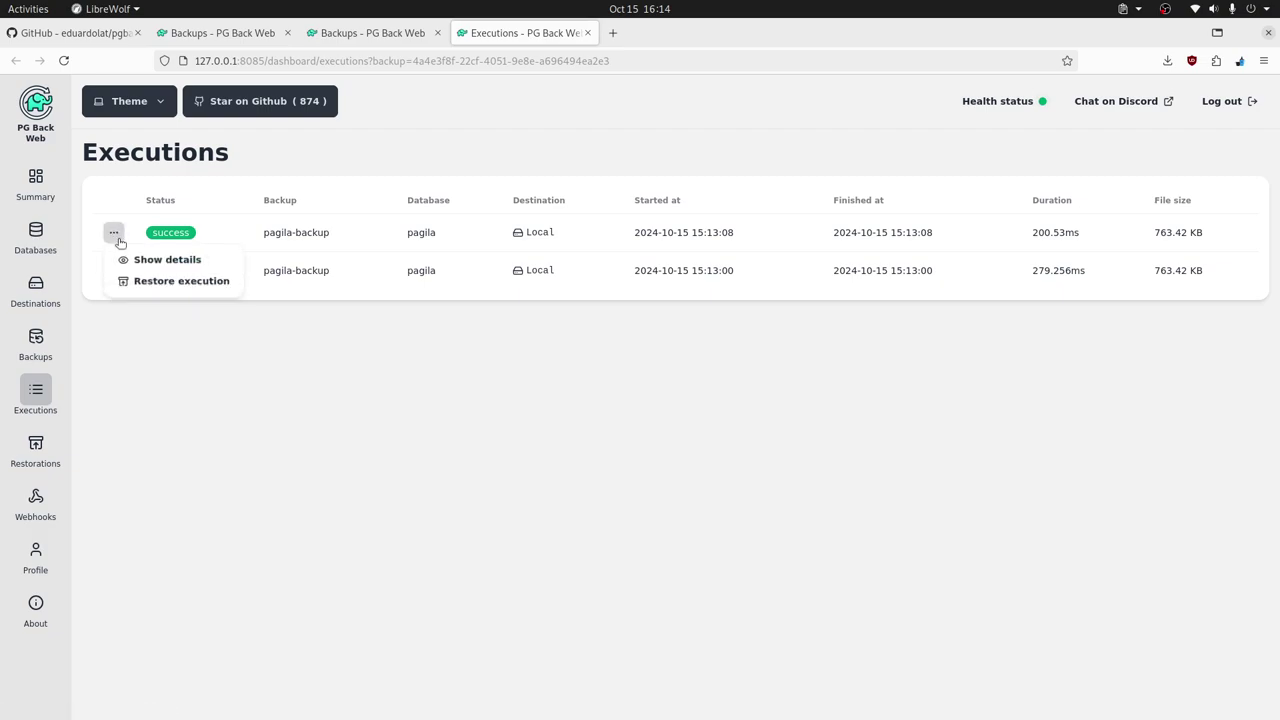
# - Set up restoring the newest execution into the existing database pagila
pyautogui.click(176, 284)
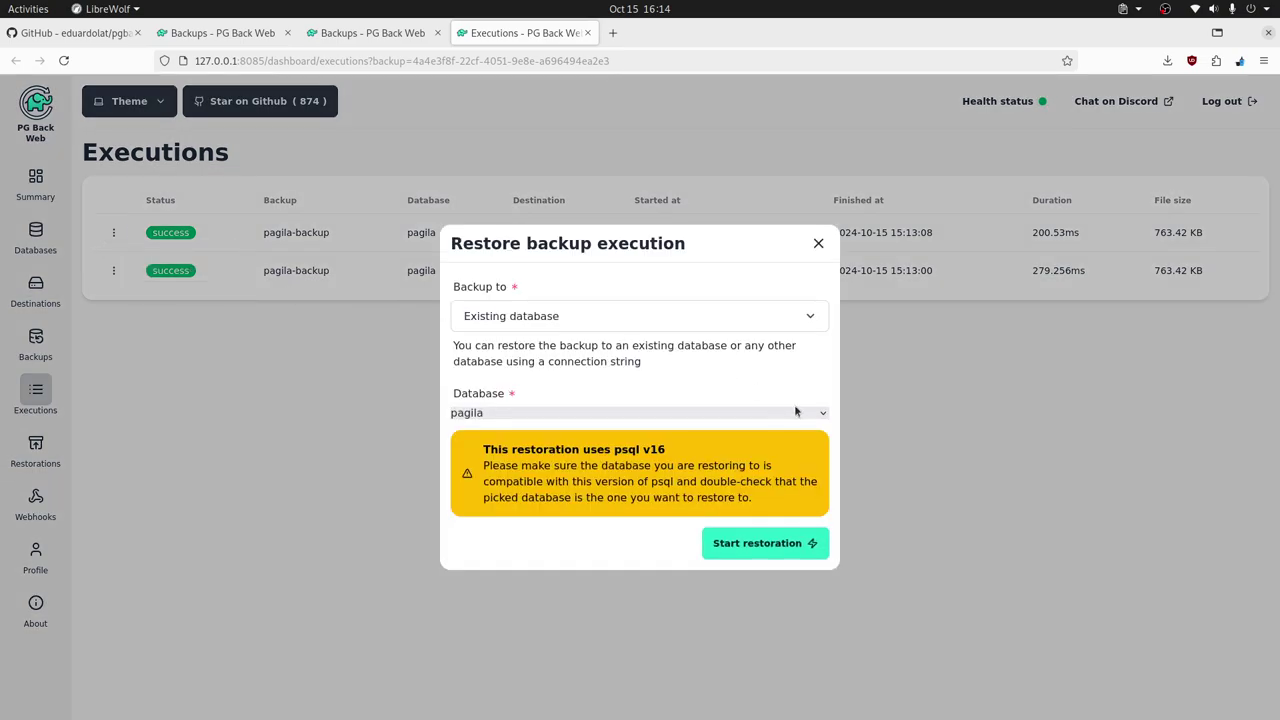
pyautogui.click(617, 323)
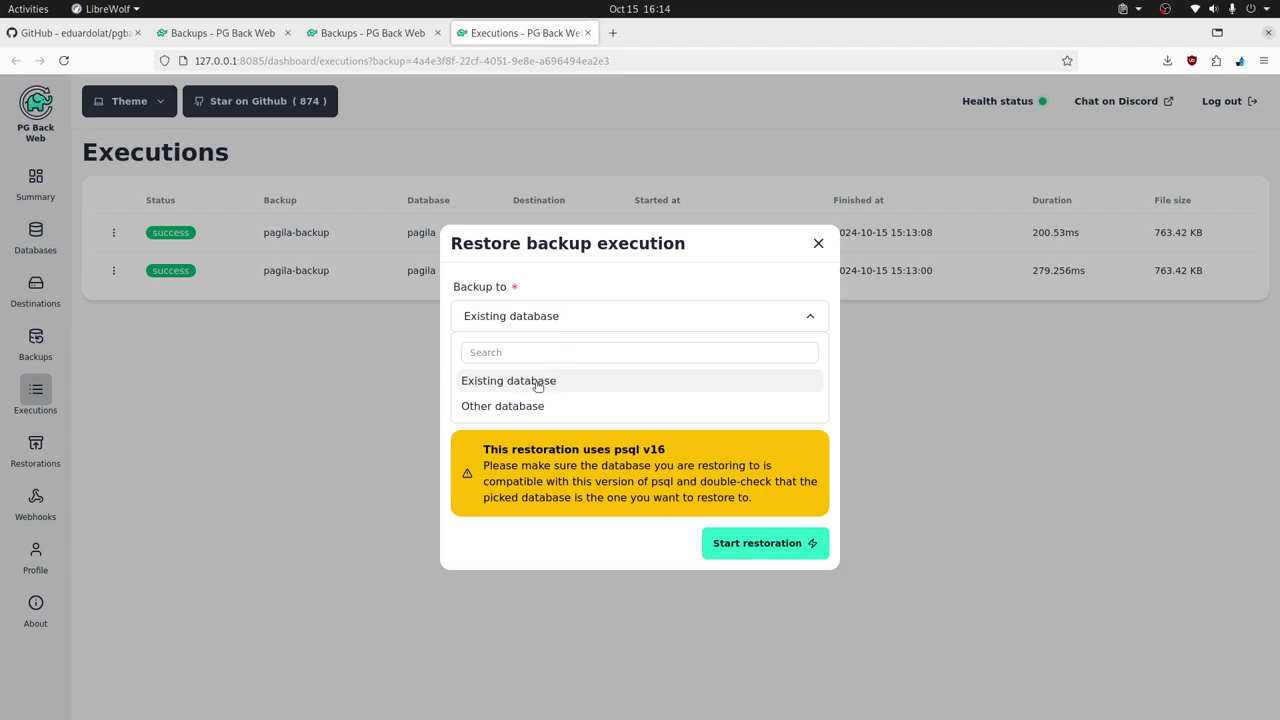
pyautogui.click(621, 316)
pyautogui.click(535, 318)
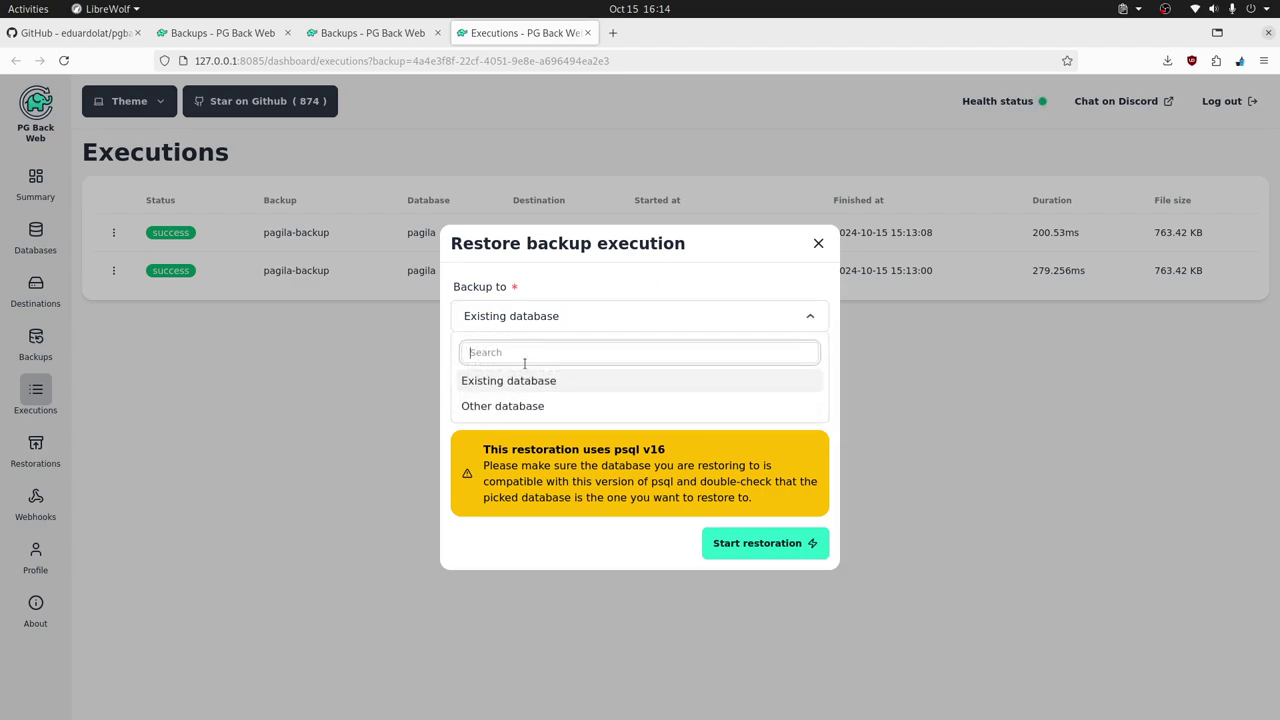
pyautogui.click(517, 404)
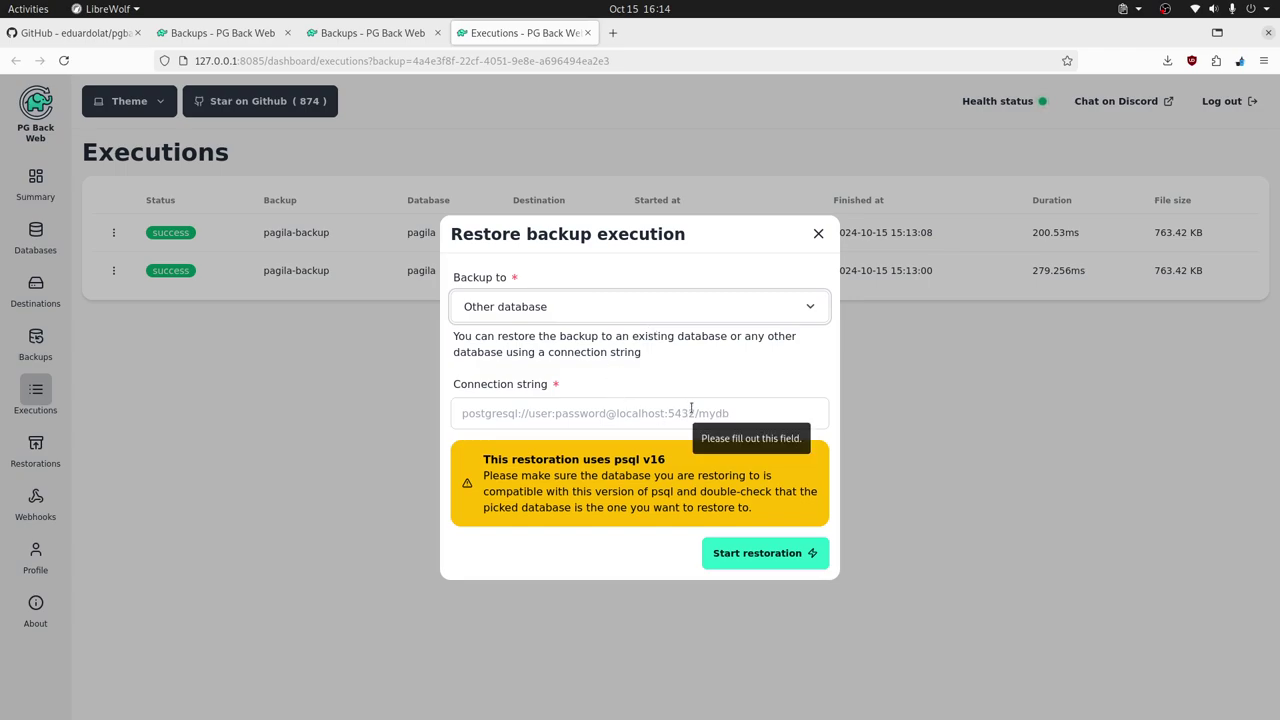
pyautogui.click(539, 313)
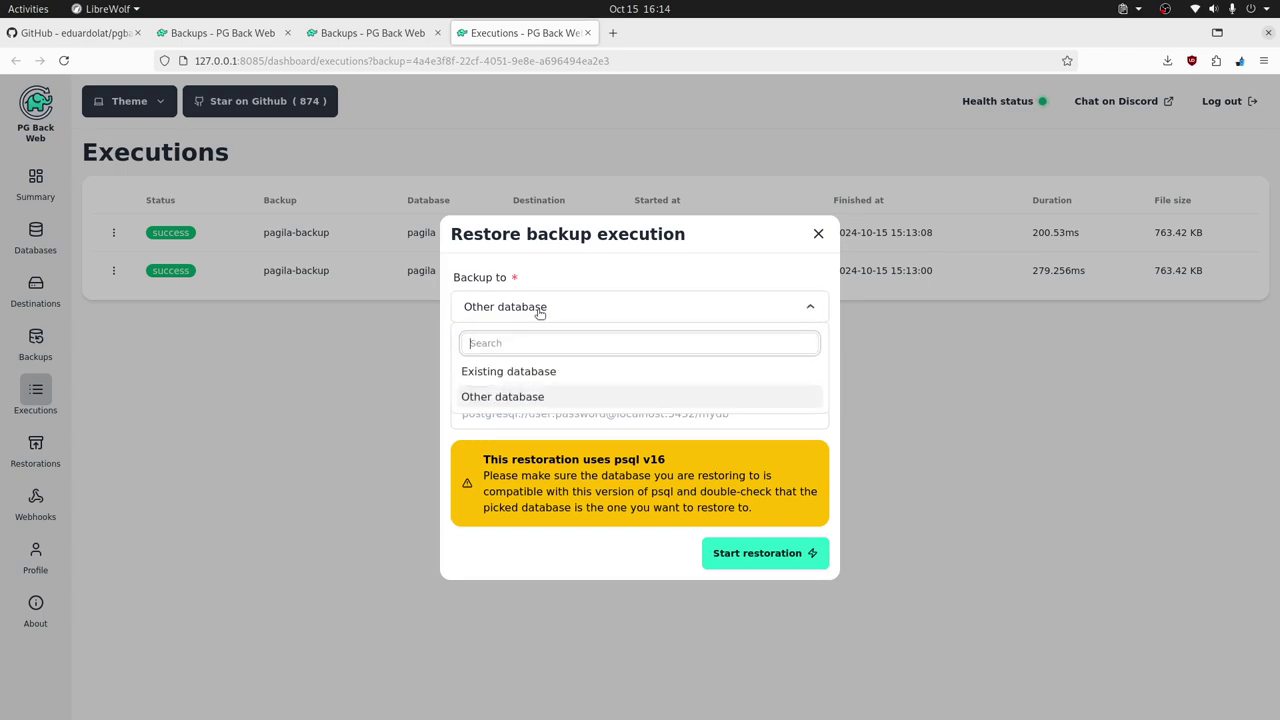
pyautogui.click(540, 372)
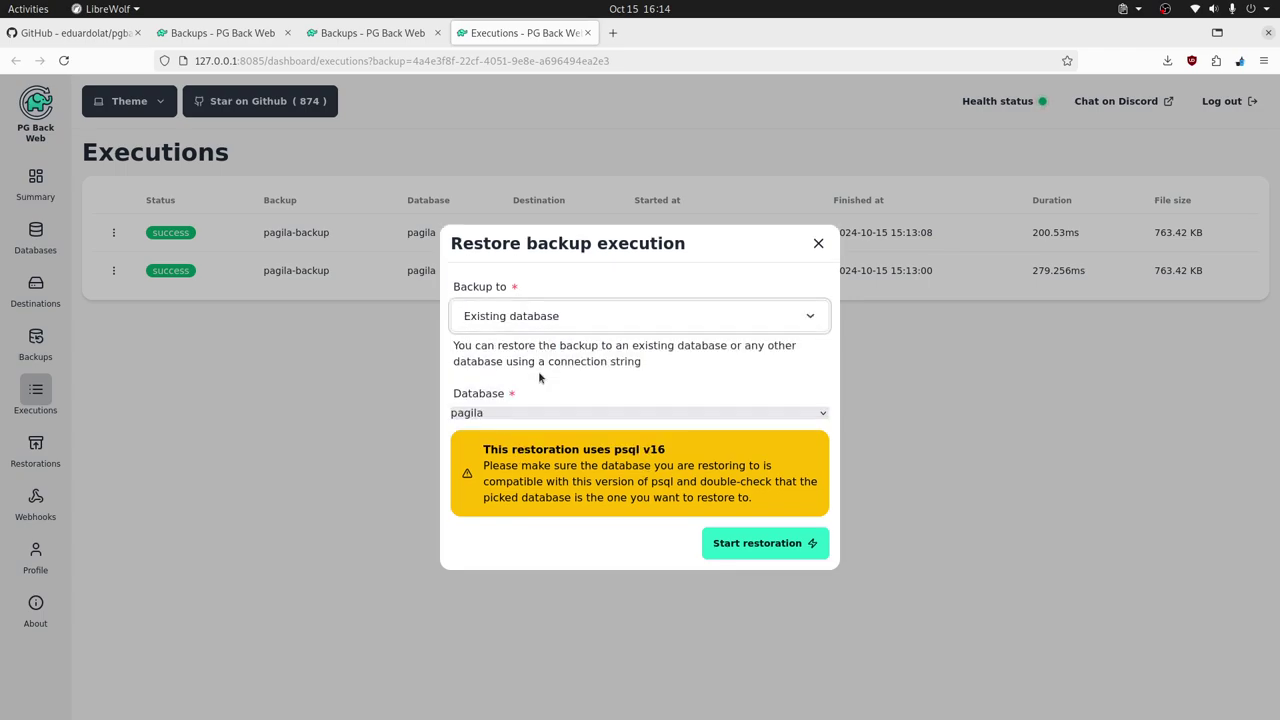
pyautogui.click(705, 412)
pyautogui.click(501, 450)
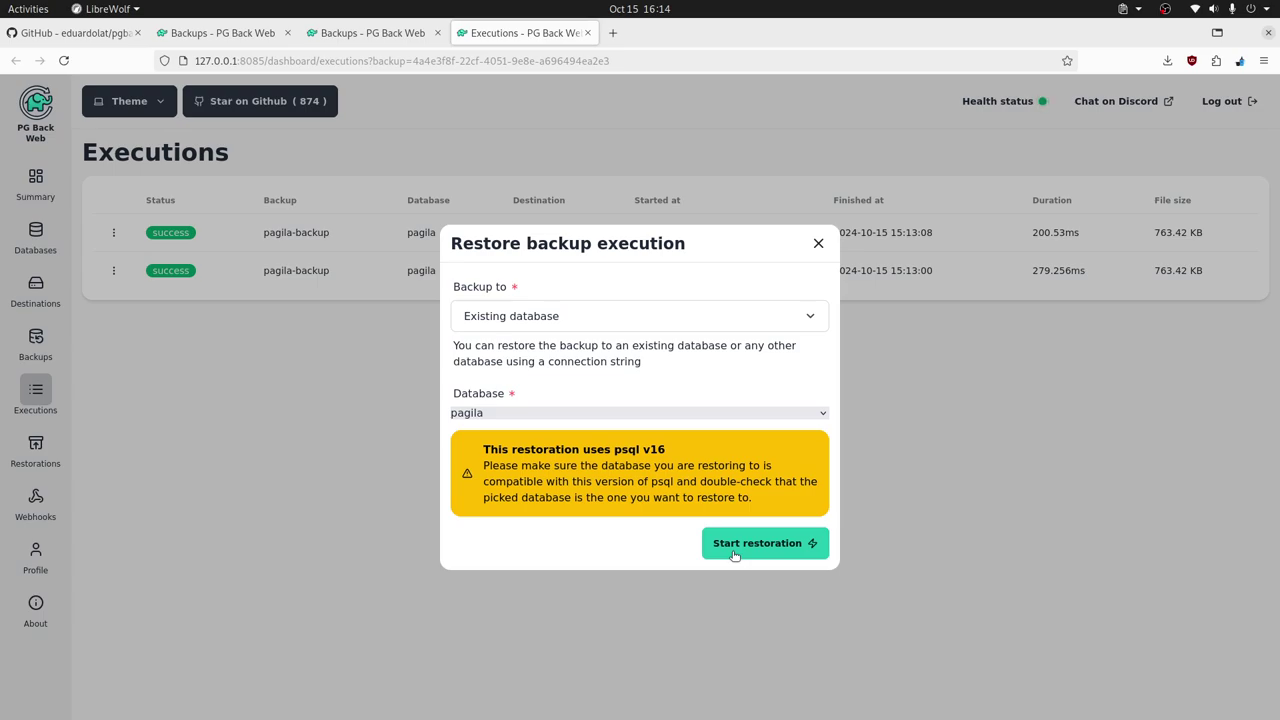
# - Start and confirm the restoration, check it under Restorations, then go to Webhooks
pyautogui.click(733, 553)
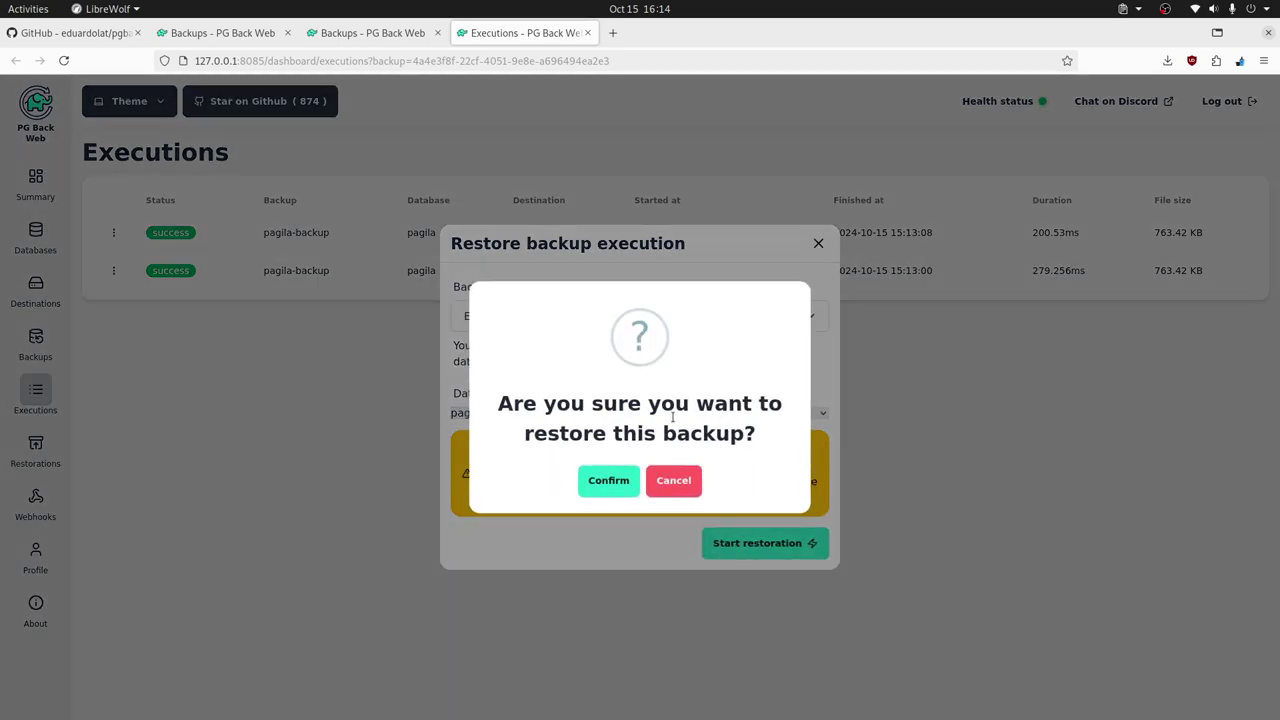
pyautogui.click(609, 481)
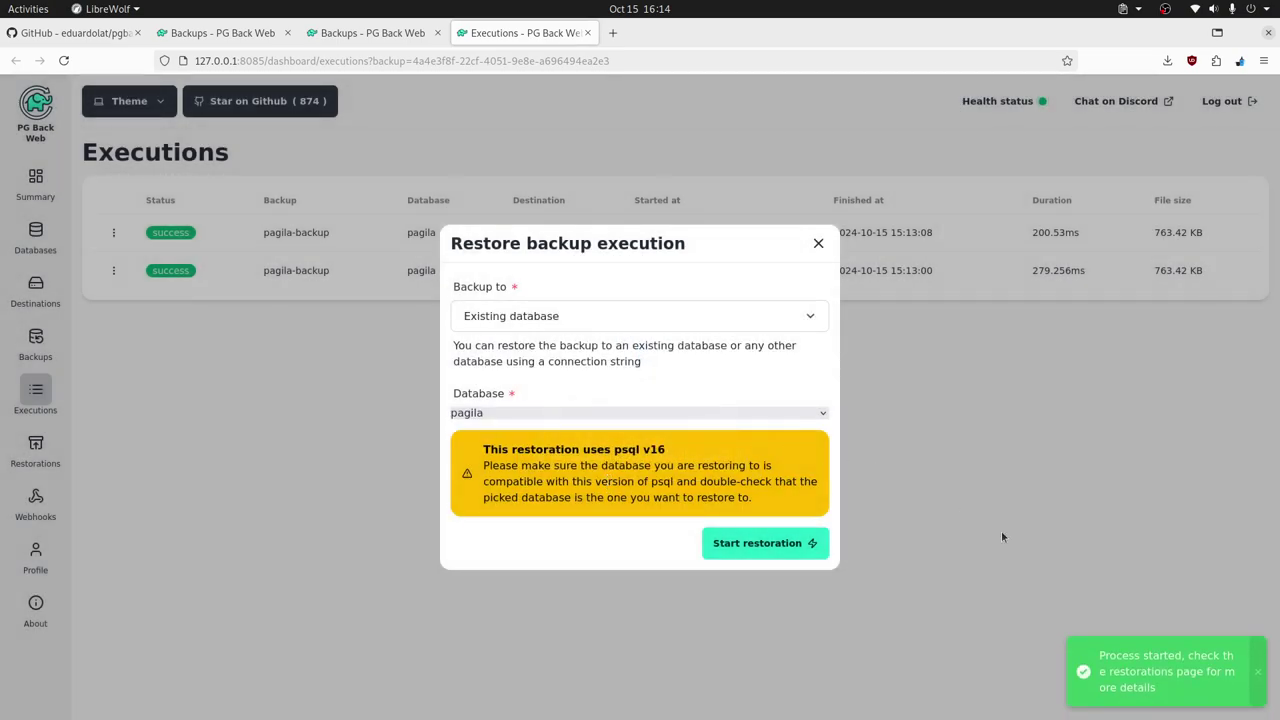
pyautogui.click(816, 242)
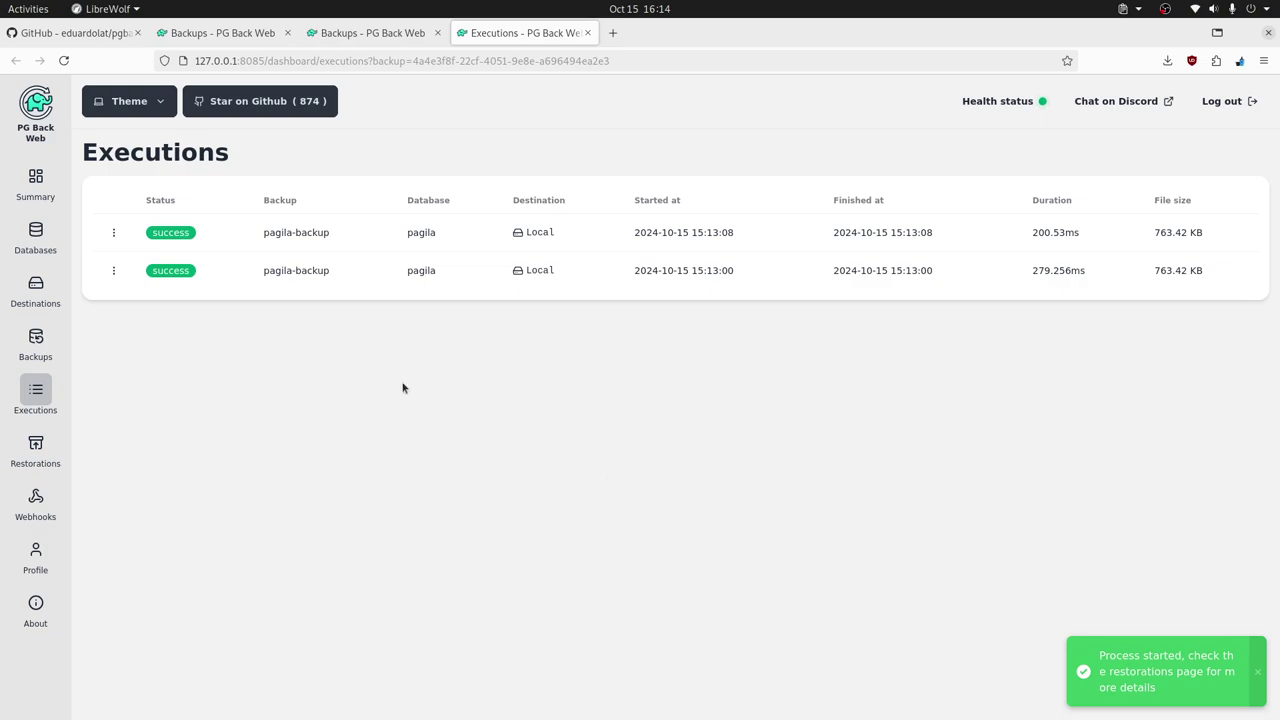
pyautogui.click(35, 448)
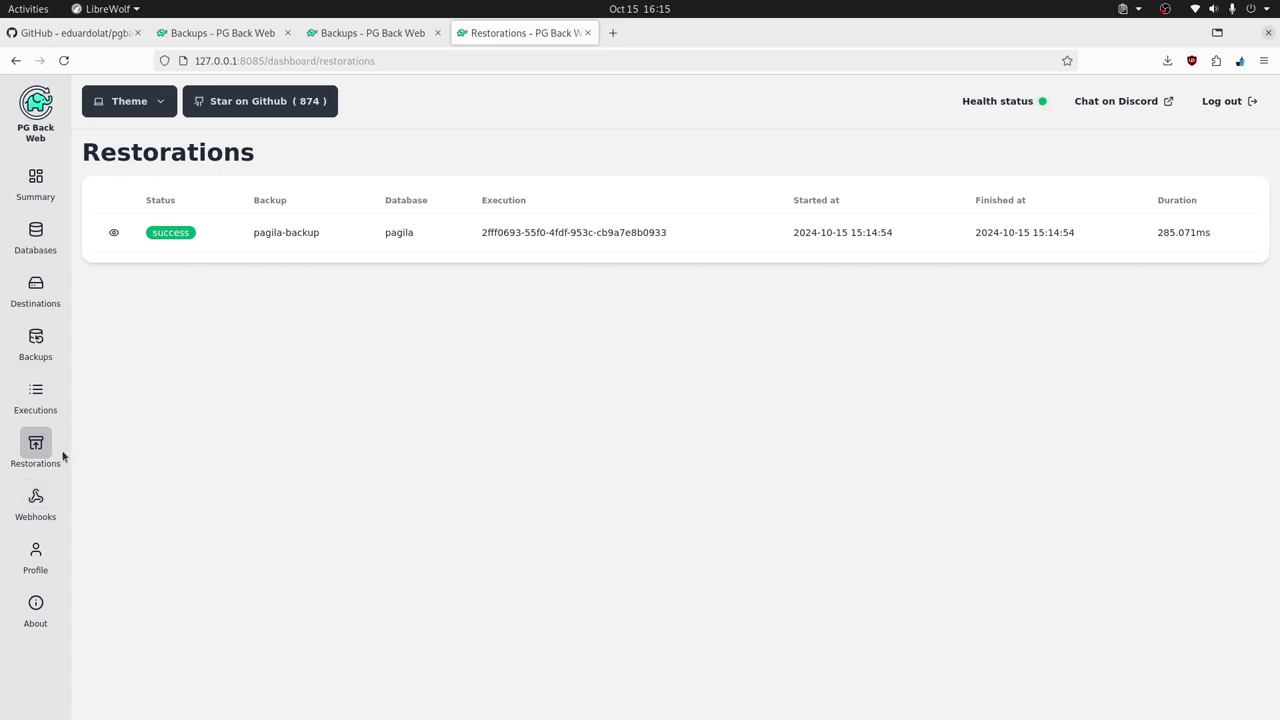
pyautogui.click(35, 500)
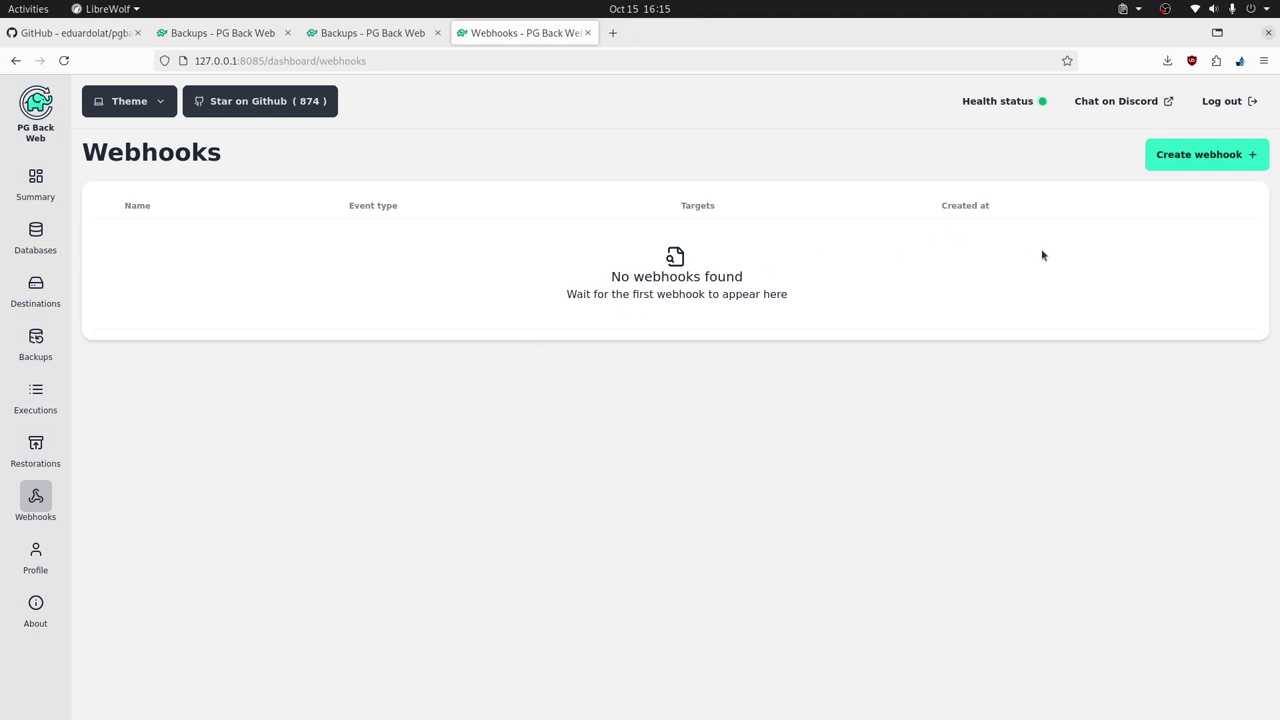
pyautogui.click(1208, 158)
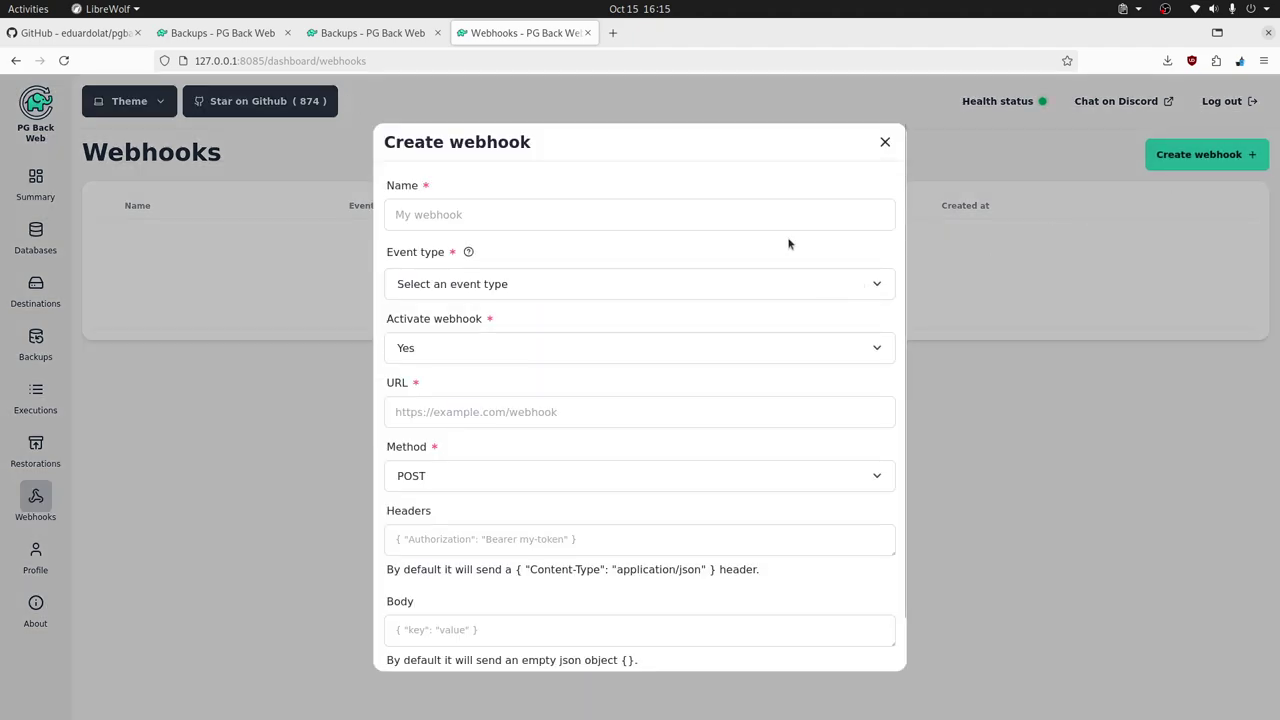
pyautogui.click(437, 215)
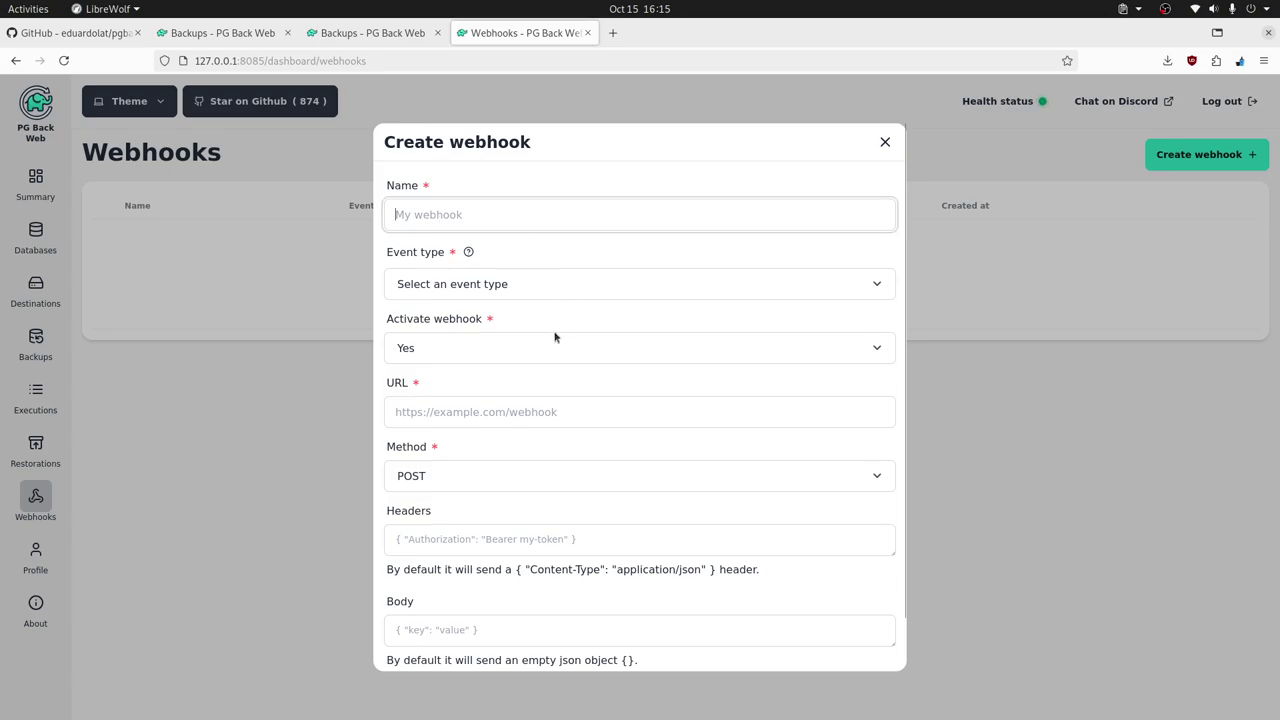
pyautogui.click(503, 285)
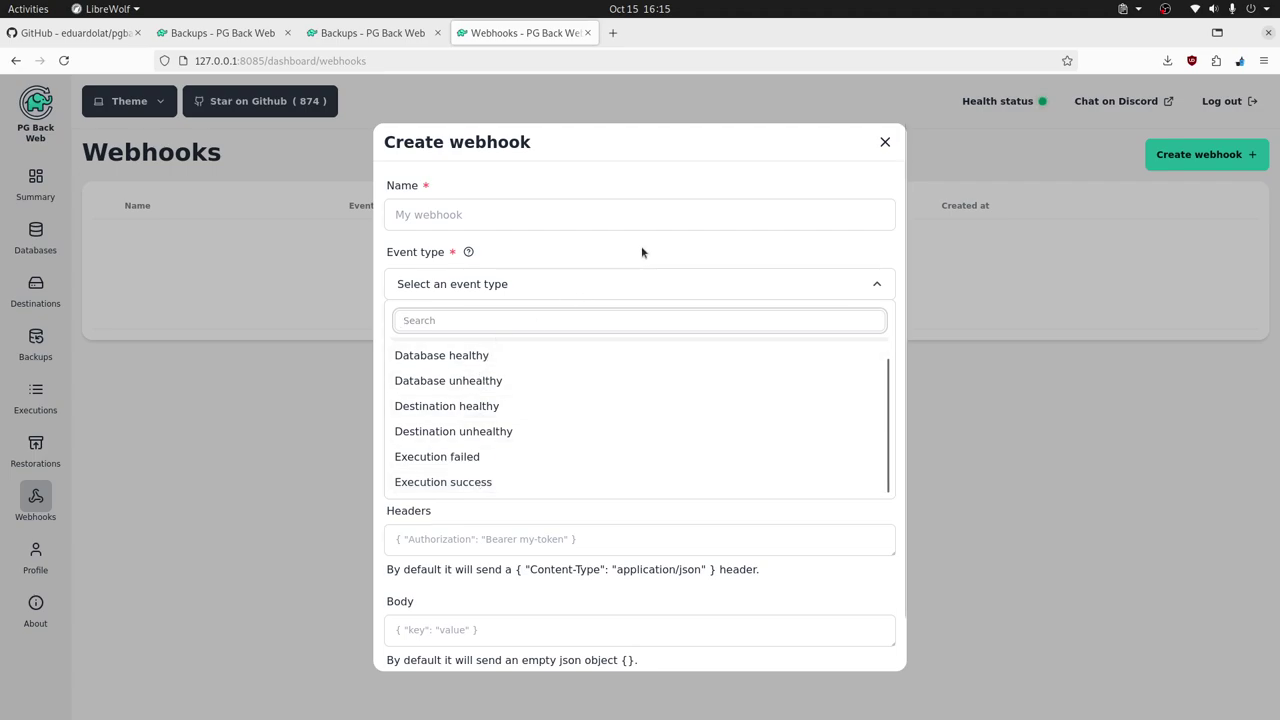
pyautogui.click(554, 297)
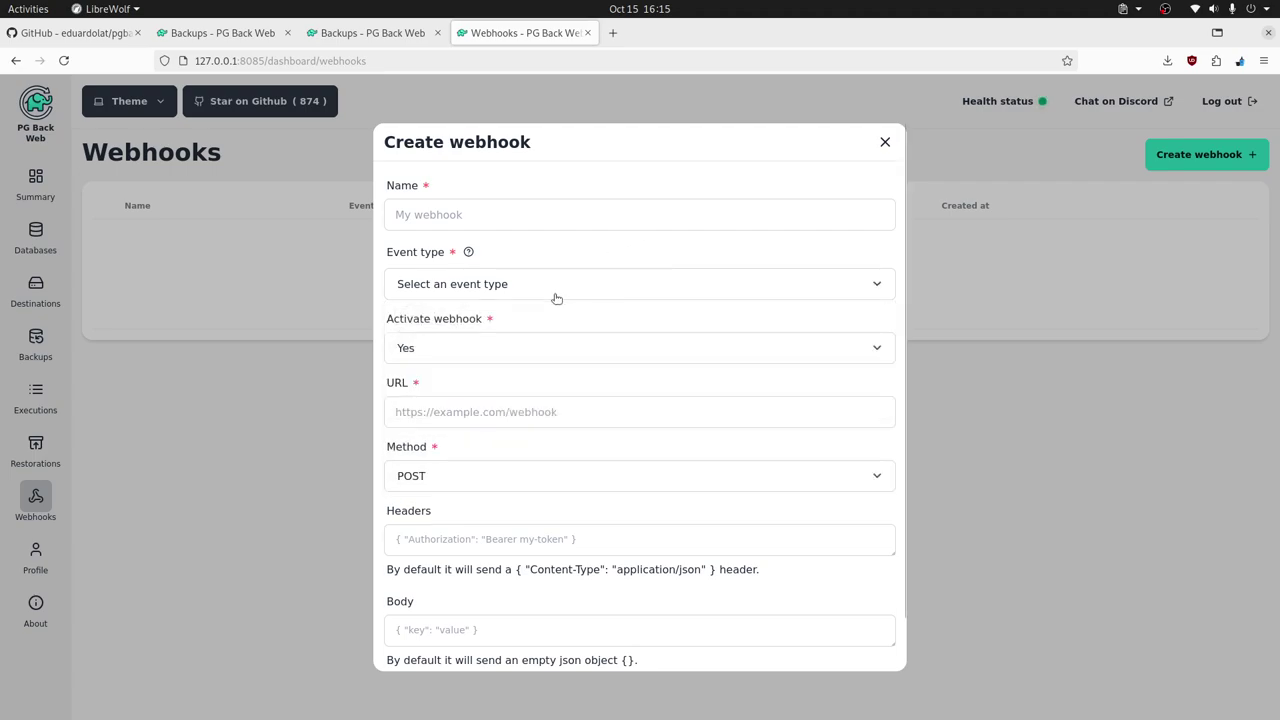
pyautogui.click(510, 355)
pyautogui.click(510, 355)
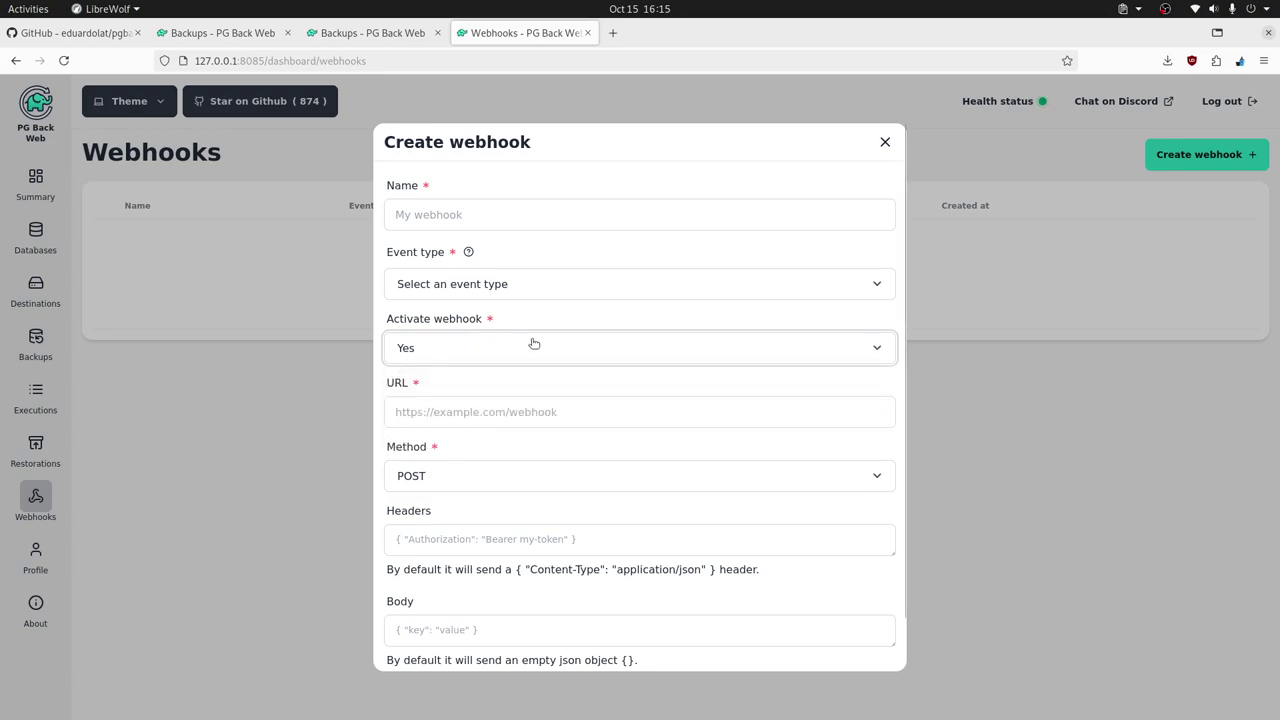
pyautogui.click(549, 419)
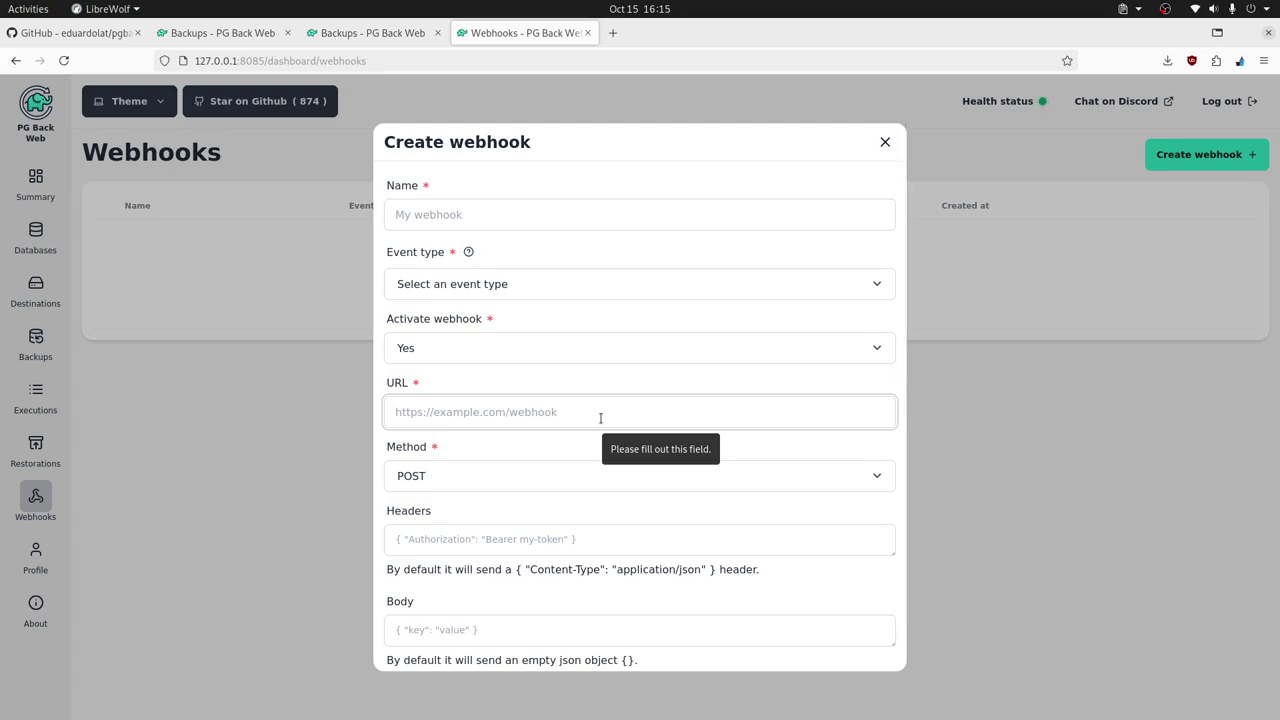
pyautogui.click(551, 486)
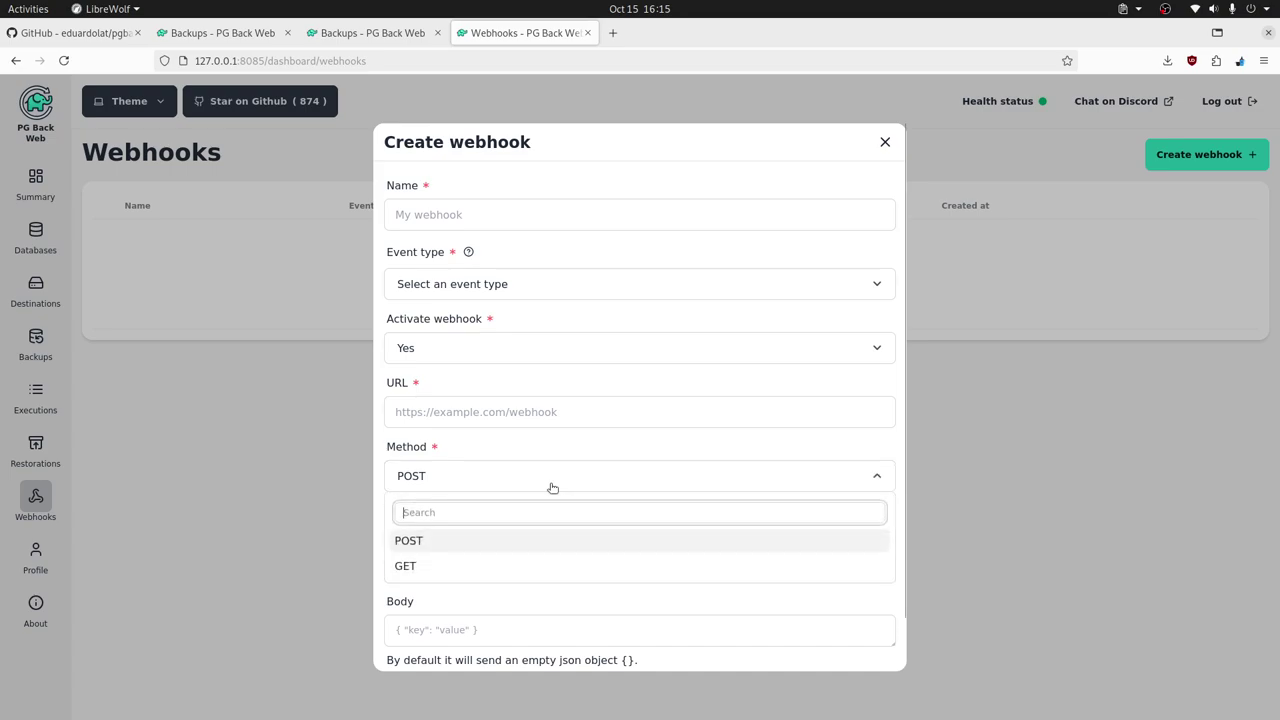
pyautogui.click(479, 483)
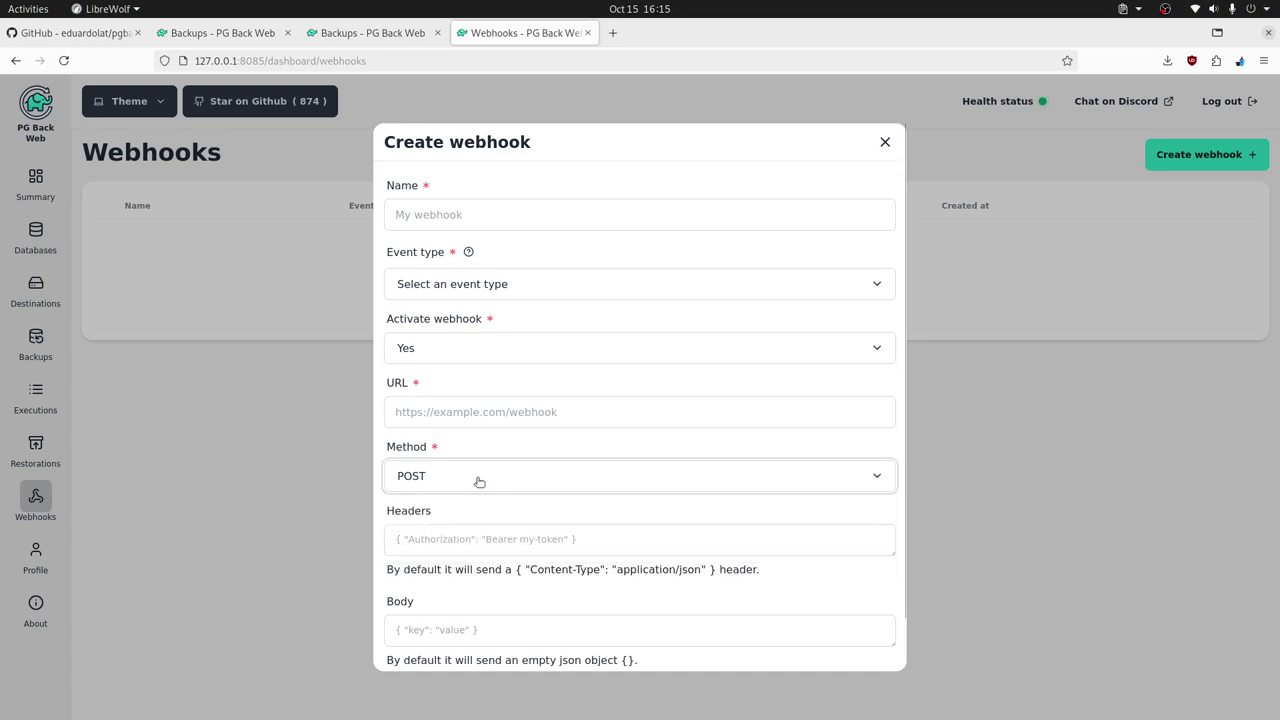
pyautogui.click(467, 550)
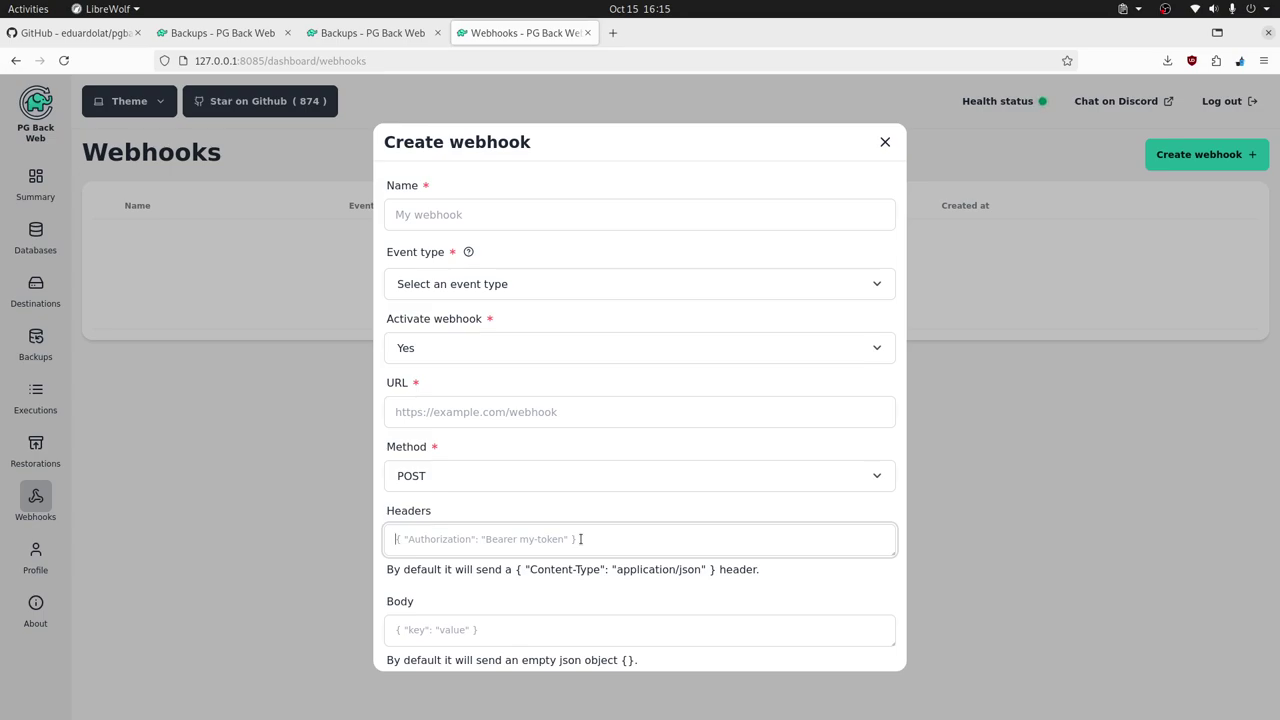
pyautogui.click(558, 414)
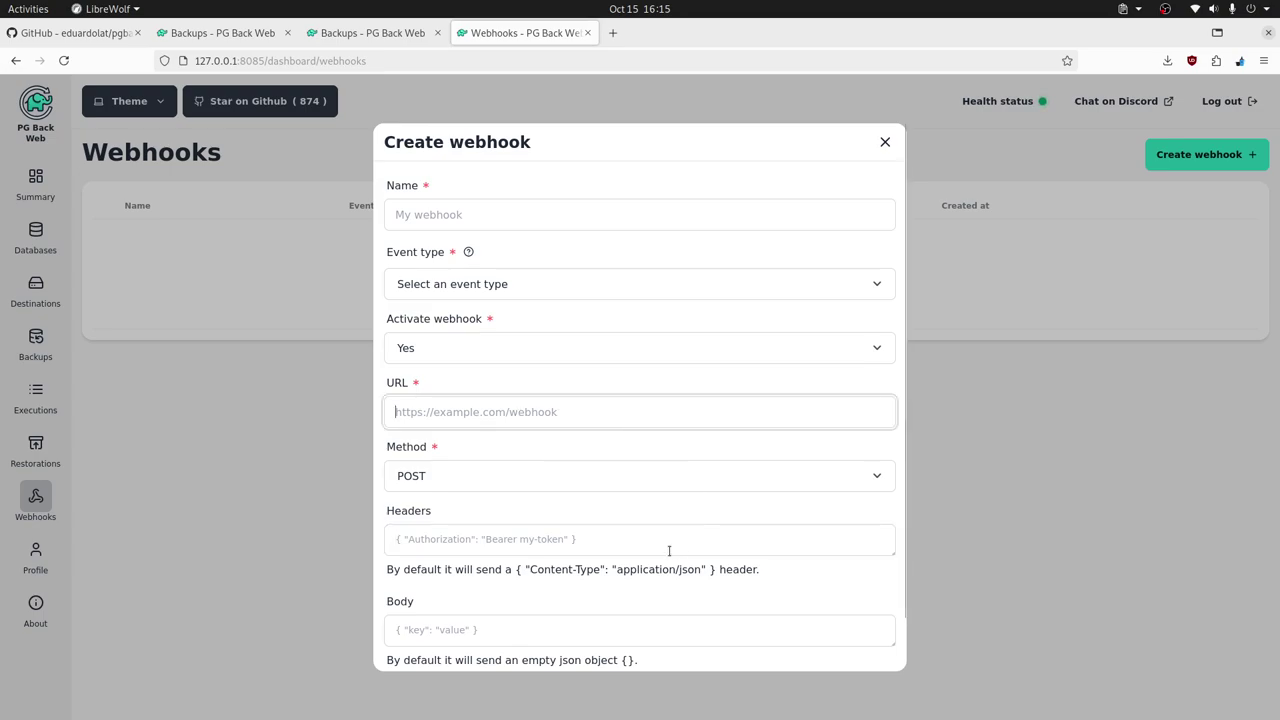
pyautogui.scroll(-1, 669, 551)
pyautogui.click(405, 573)
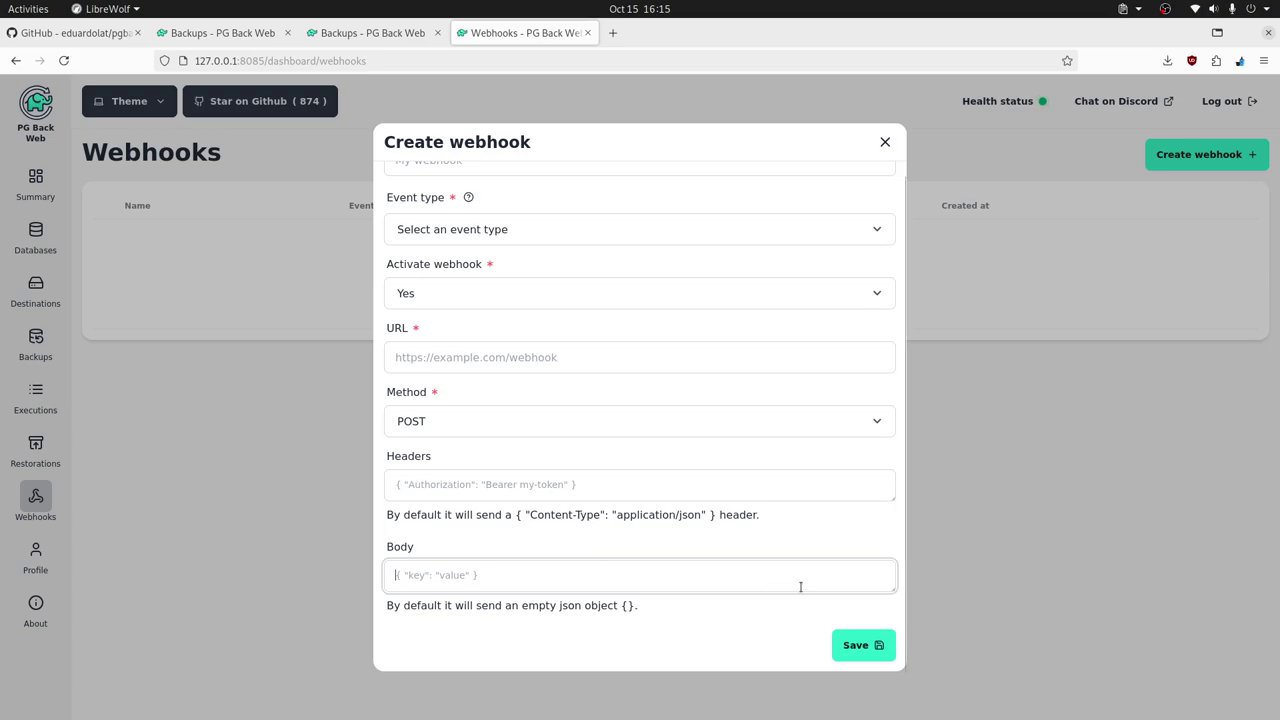
pyautogui.click(885, 142)
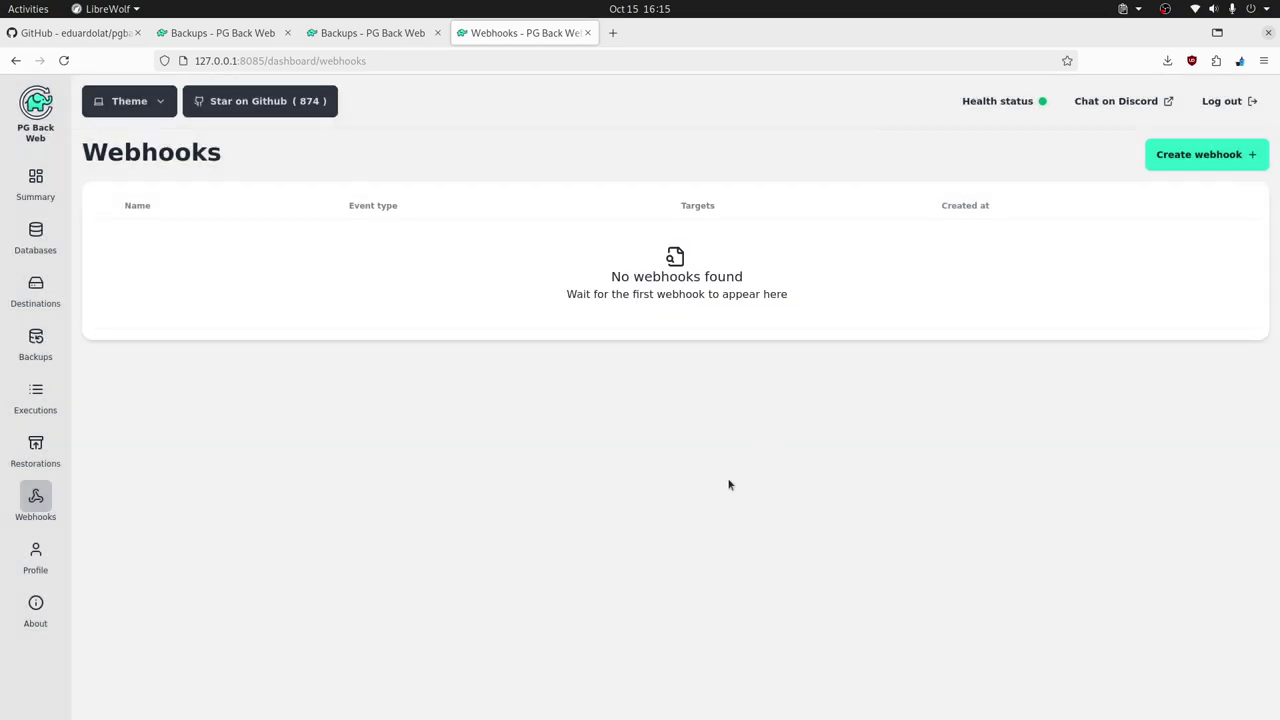